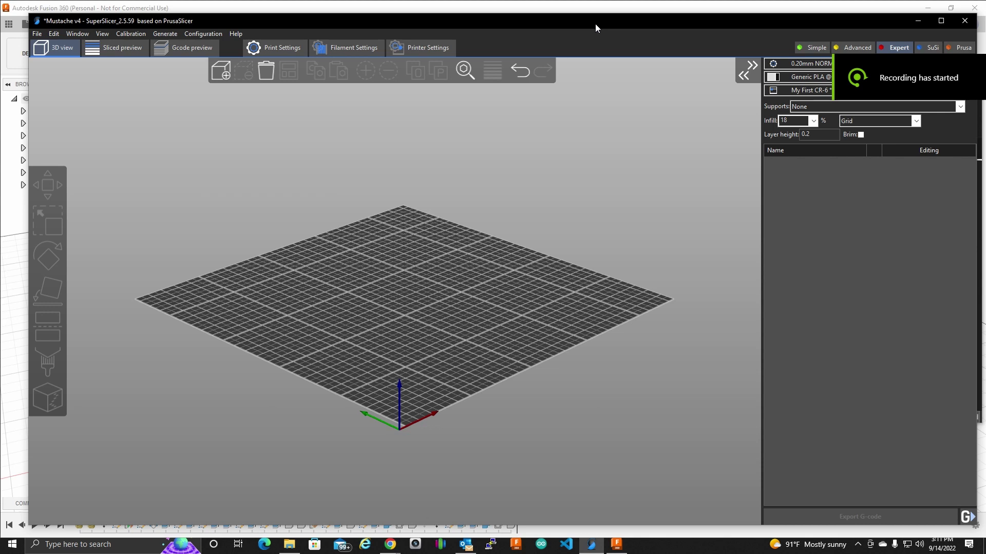
Maximize the SuperSlicer window to show the empty build plate with the CR-6 SE presets.
{"action": "double_click", "coordinate": [595, 23]}
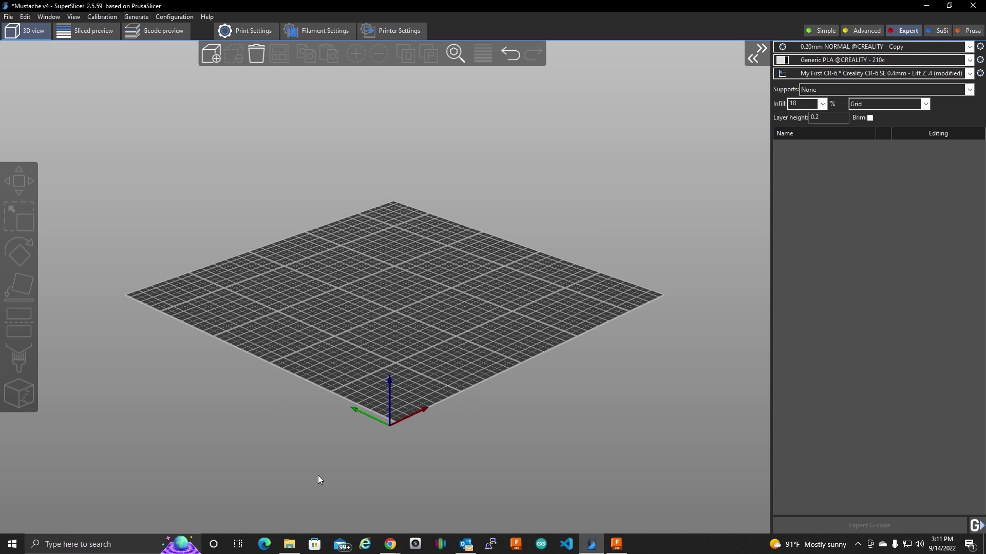
Drag Stand v3.3mf onto the plater, discard the unsaved preset changes, and recentre the stand.
{"action": "left_click", "coordinate": [289, 544]}
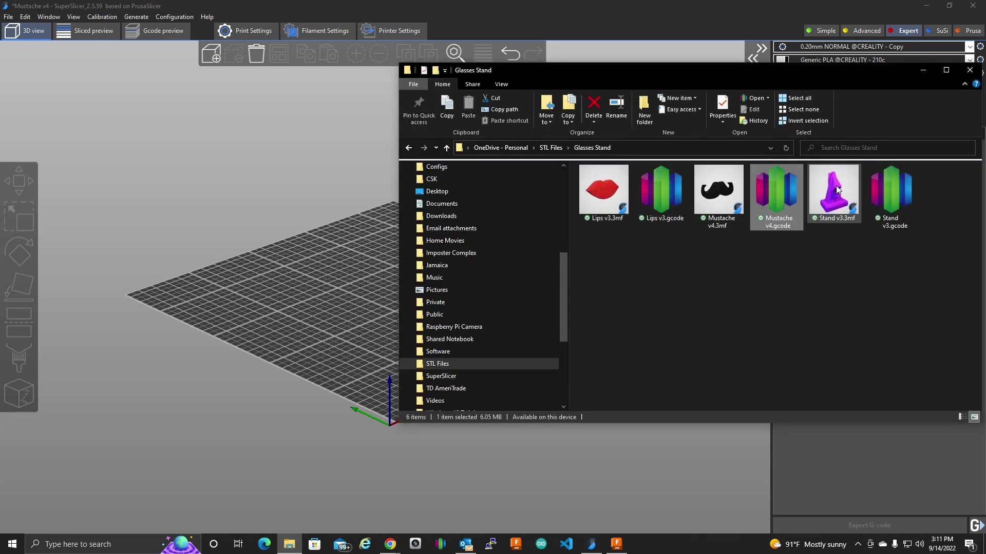
{"action": "left_click_drag", "start_coordinate": [837, 189], "coordinate": [335, 304]}
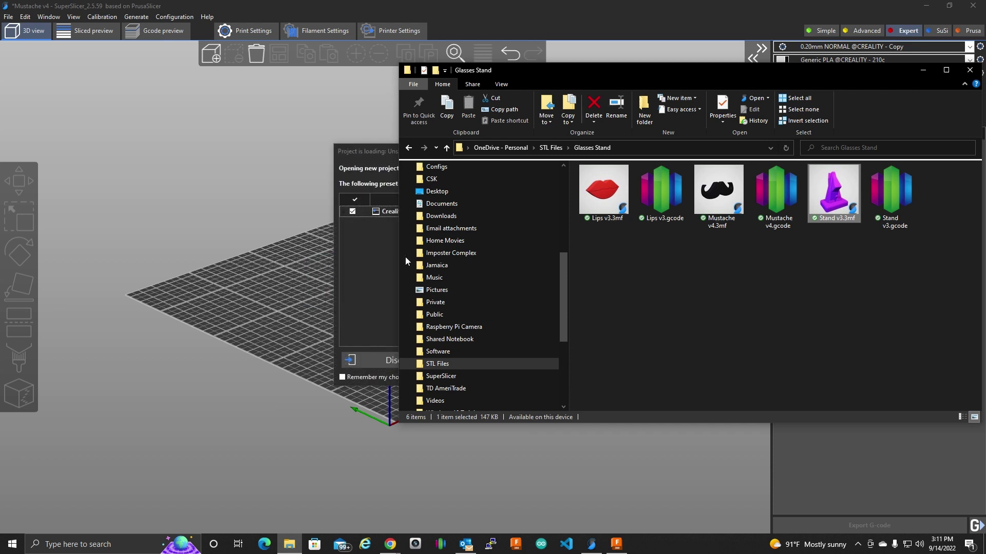
{"action": "left_click", "coordinate": [363, 290]}
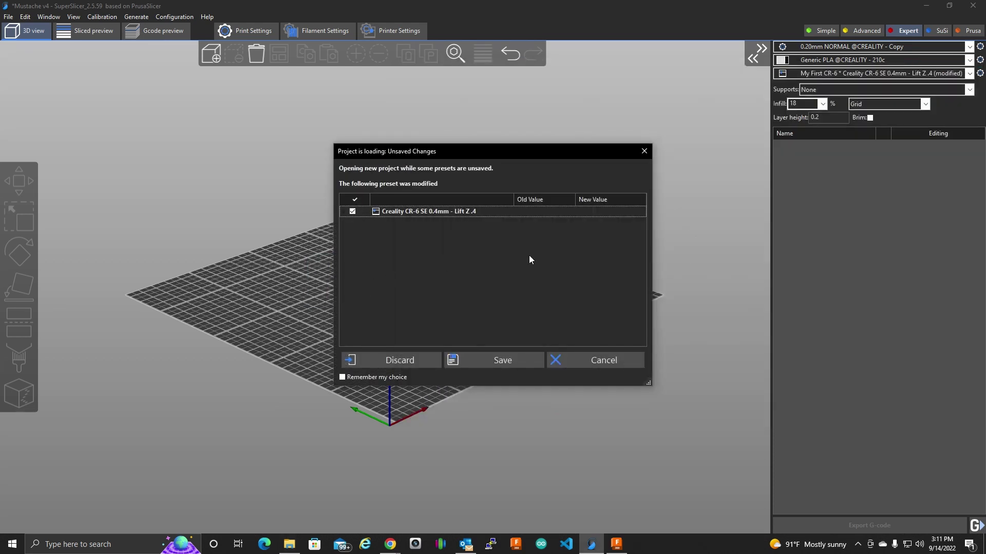
{"action": "left_click", "coordinate": [403, 360]}
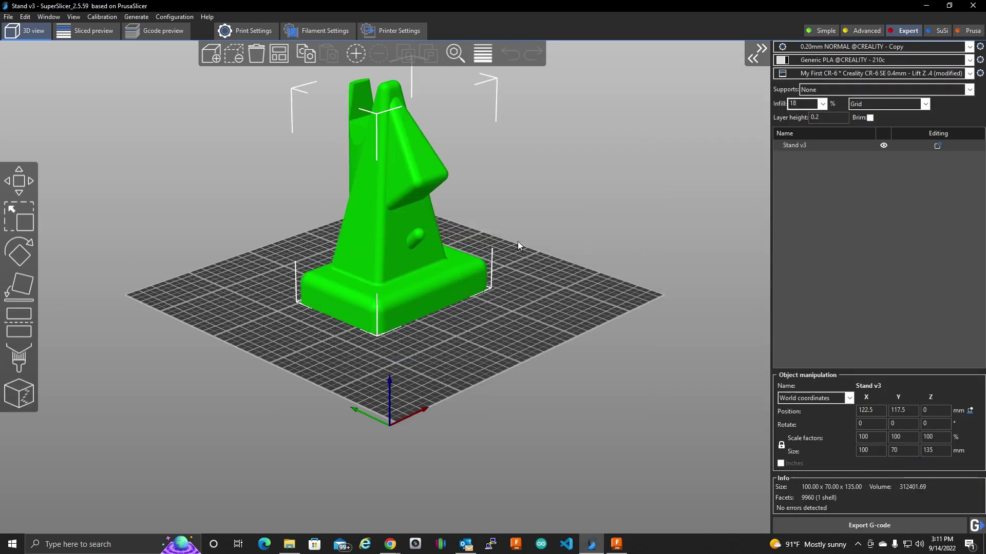
{"action": "middle_click_drag", "start_coordinate": [488, 330], "coordinate": [494, 387]}
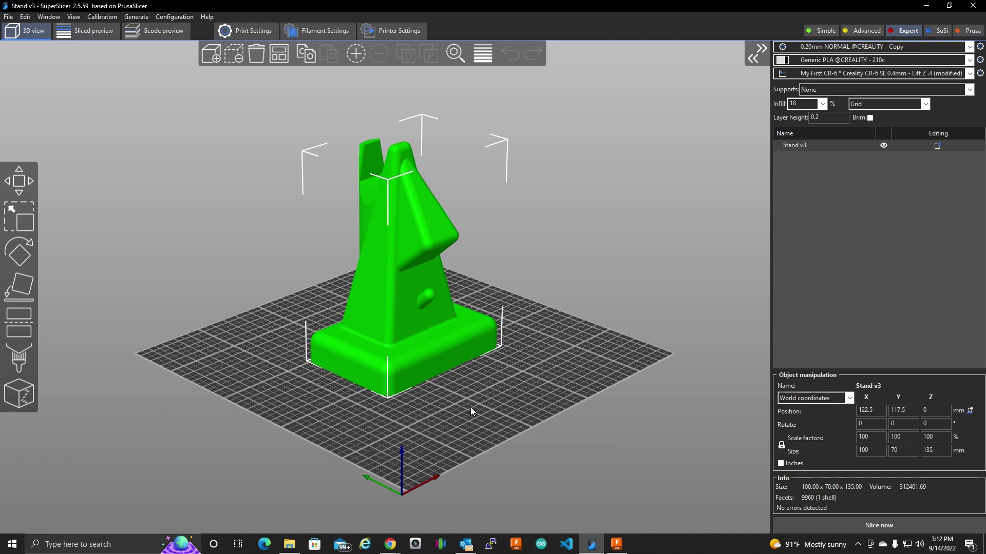
{"action": "left_click_drag", "start_coordinate": [470, 407], "coordinate": [460, 408]}
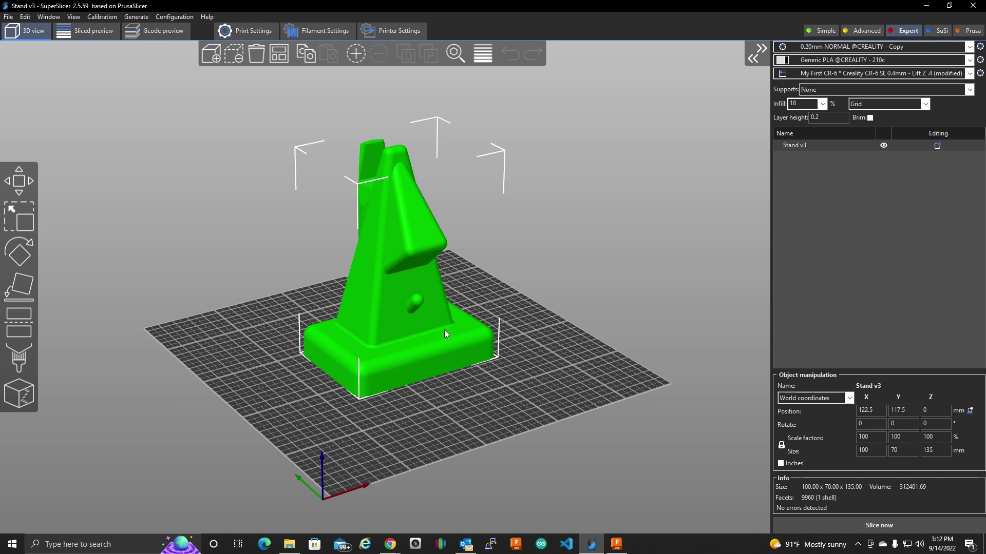
Slice Stand v3 and lower the layer slider to inspect the infill of the bottom layers.
{"action": "left_click", "coordinate": [853, 525]}
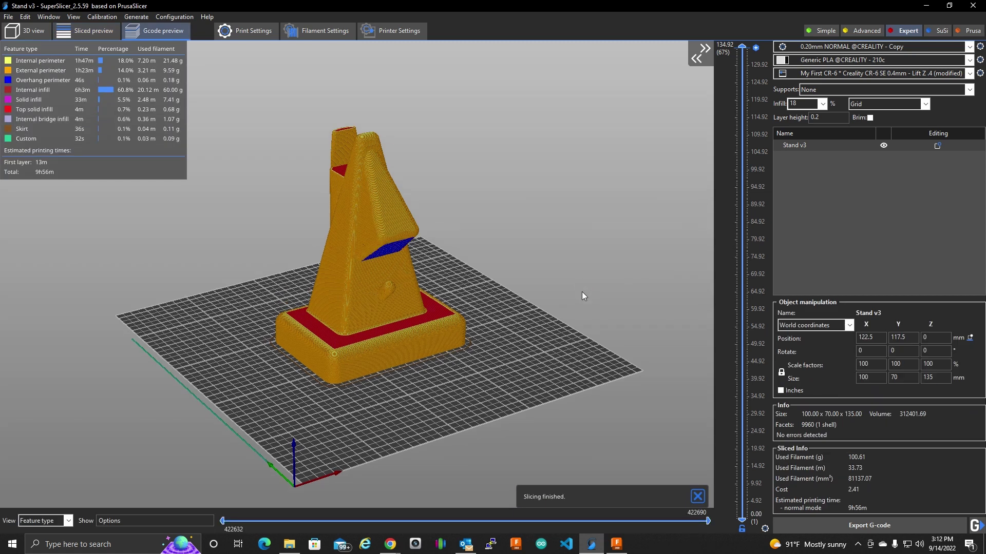
{"action": "left_click_drag", "start_coordinate": [458, 353], "coordinate": [439, 375]}
{"action": "left_click_drag", "start_coordinate": [737, 51], "coordinate": [699, 461]}
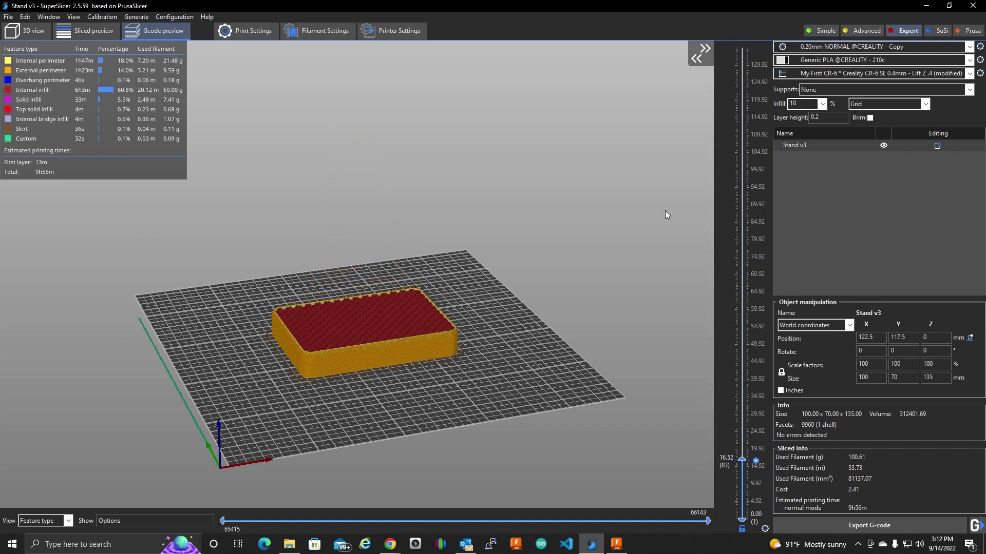
{"action": "scroll", "coordinate": [361, 341], "scroll_direction": "up", "scroll_amount": 5}
{"action": "scroll", "coordinate": [362, 342], "scroll_direction": "down", "scroll_amount": 1}
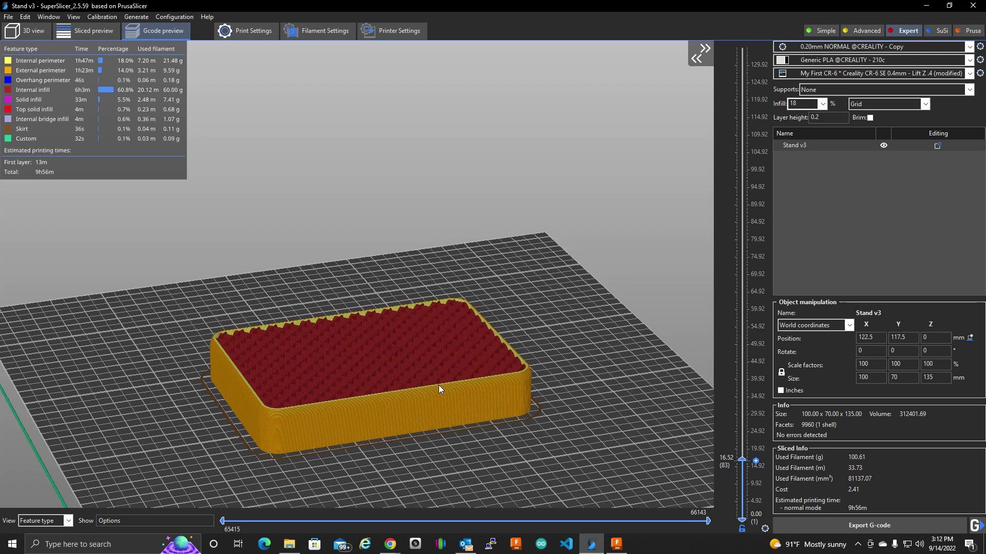
{"action": "left_click_drag", "start_coordinate": [742, 461], "coordinate": [741, 437]}
Change the stand's sparse infill density from 18% to 42% in Print Settings > Infill.
{"action": "left_click", "coordinate": [252, 33]}
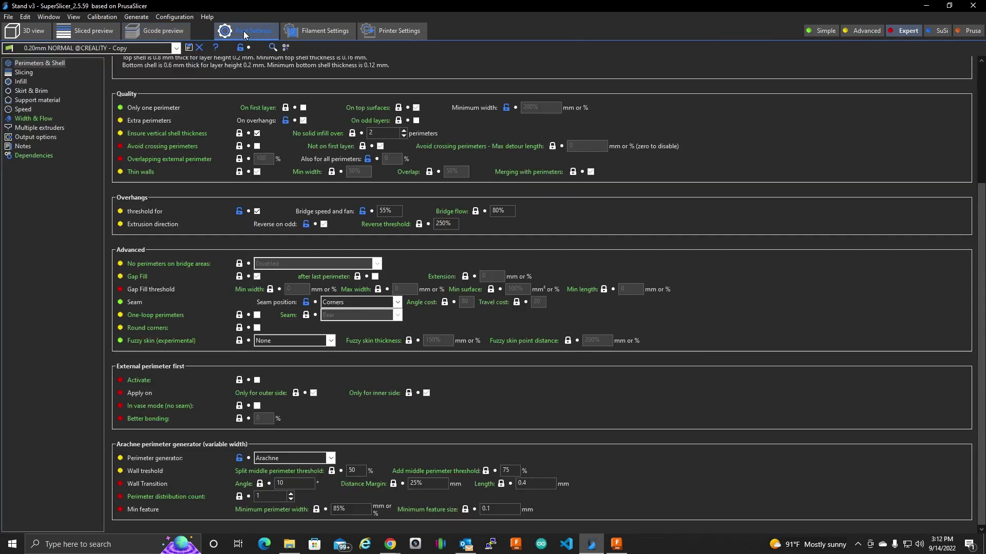
{"action": "scroll", "coordinate": [260, 91], "scroll_direction": "up", "scroll_amount": 4}
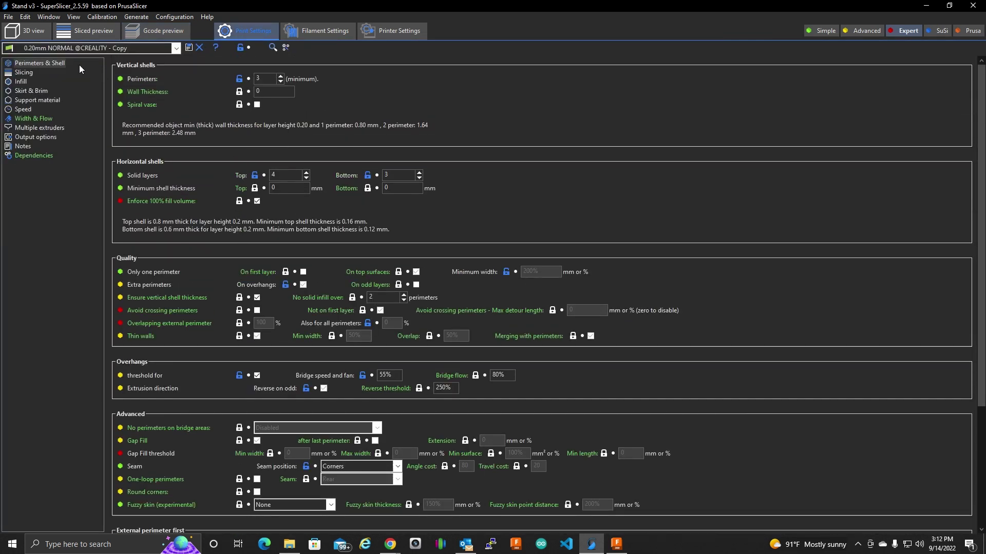
{"action": "left_click", "coordinate": [20, 81]}
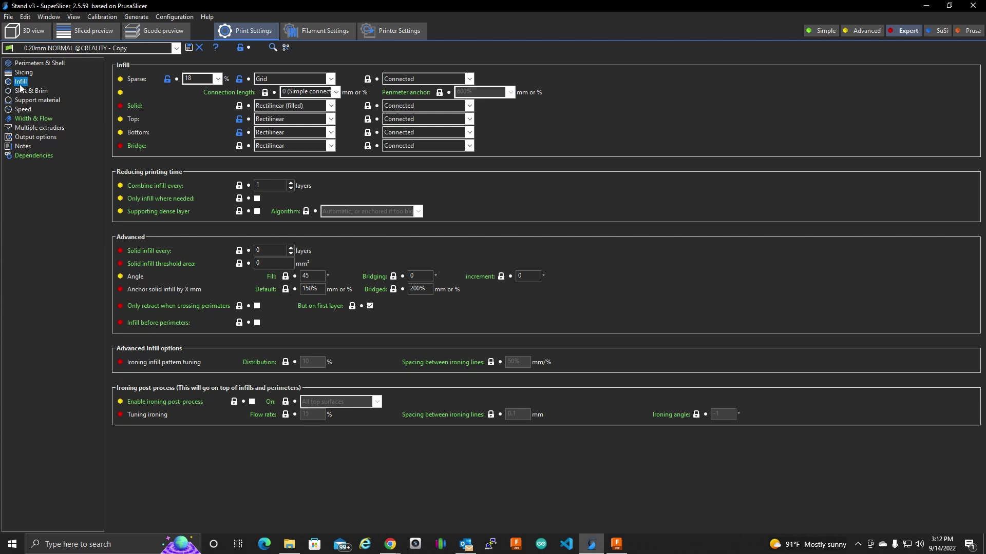
{"action": "left_click", "coordinate": [219, 80]}
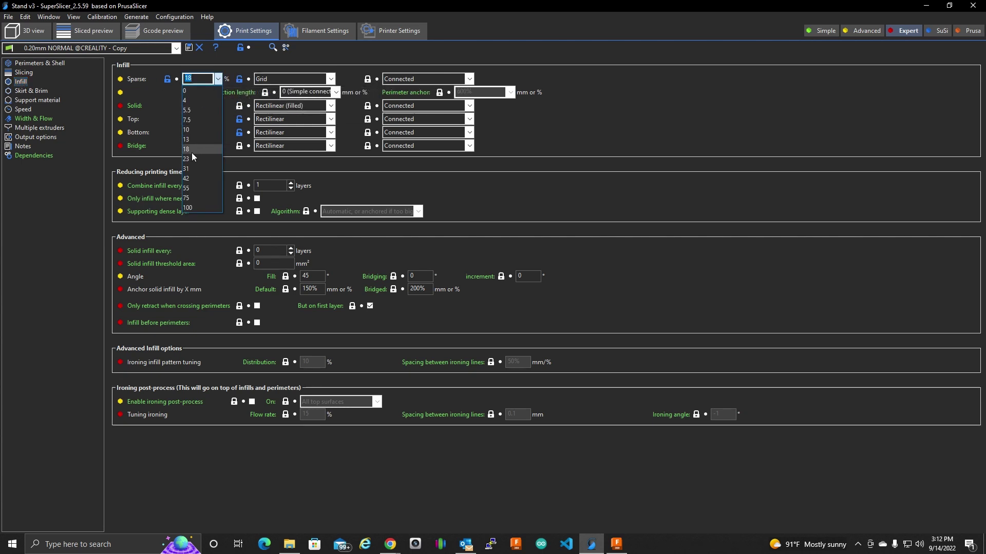
{"action": "left_click", "coordinate": [187, 179]}
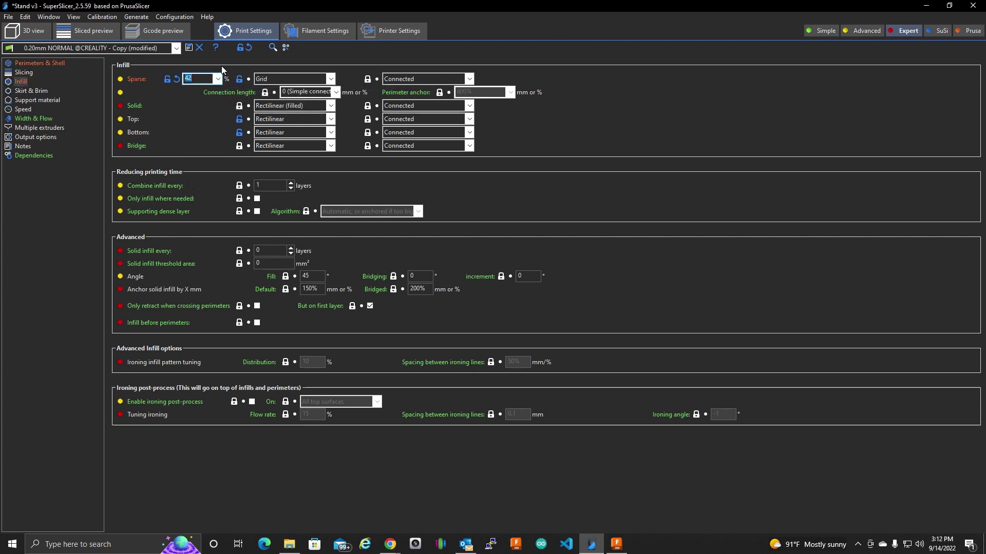
Re-slice the stand at 42% infill and limit the preview to layers up to 18.72 mm.
{"action": "left_click", "coordinate": [33, 32]}
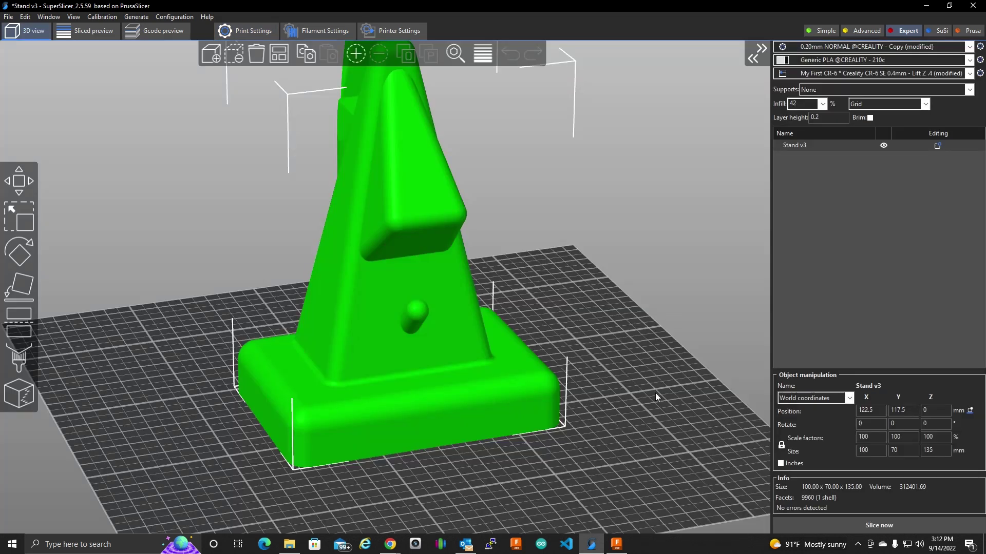
{"action": "left_click", "coordinate": [854, 529]}
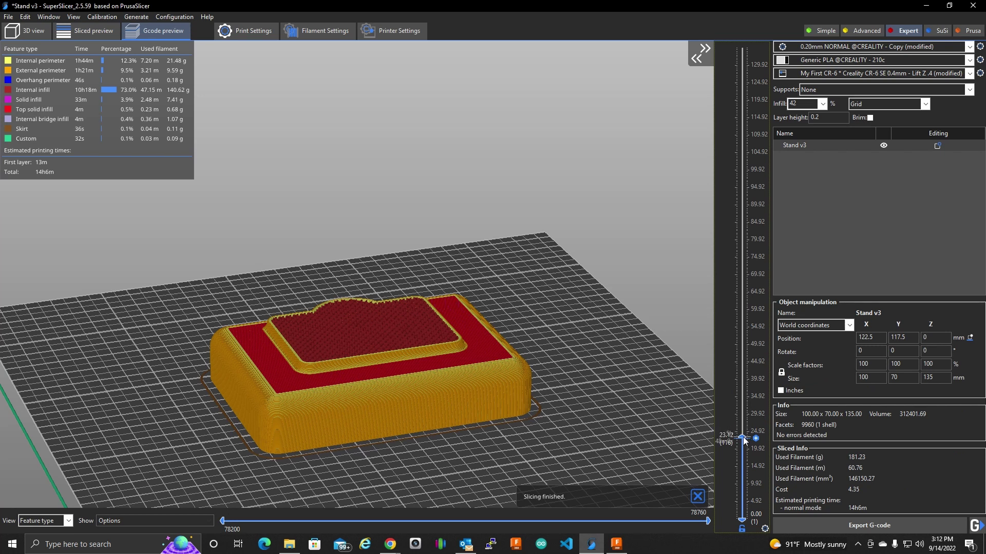
{"action": "left_click_drag", "start_coordinate": [744, 441], "coordinate": [744, 457]}
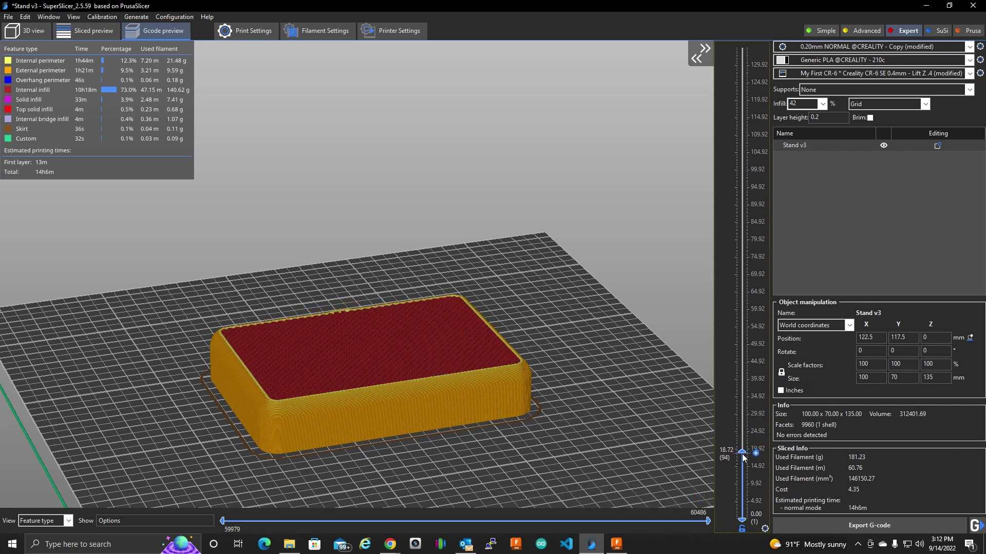
{"action": "scroll", "coordinate": [732, 416], "scroll_direction": "up", "scroll_amount": 4}
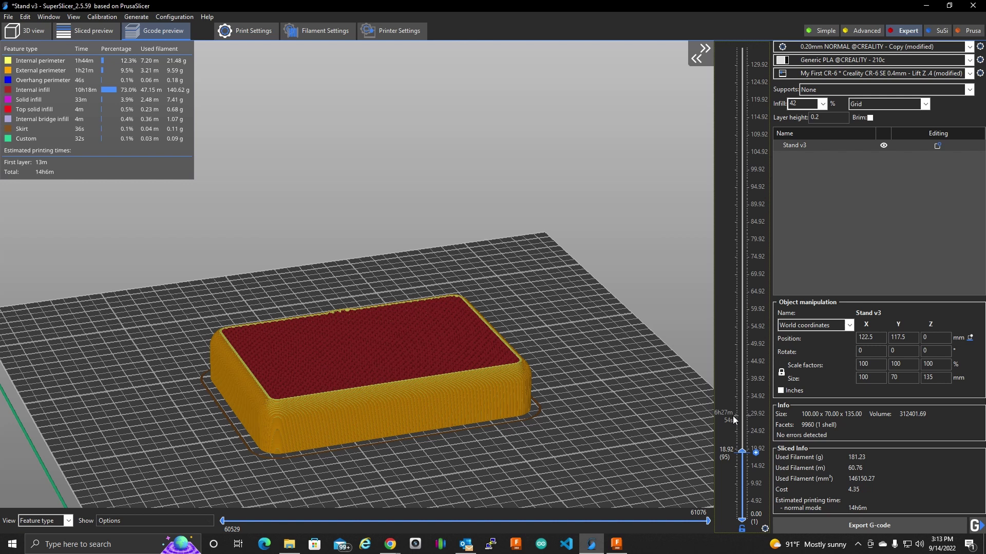
{"action": "scroll", "coordinate": [733, 420], "scroll_direction": "up", "scroll_amount": 2}
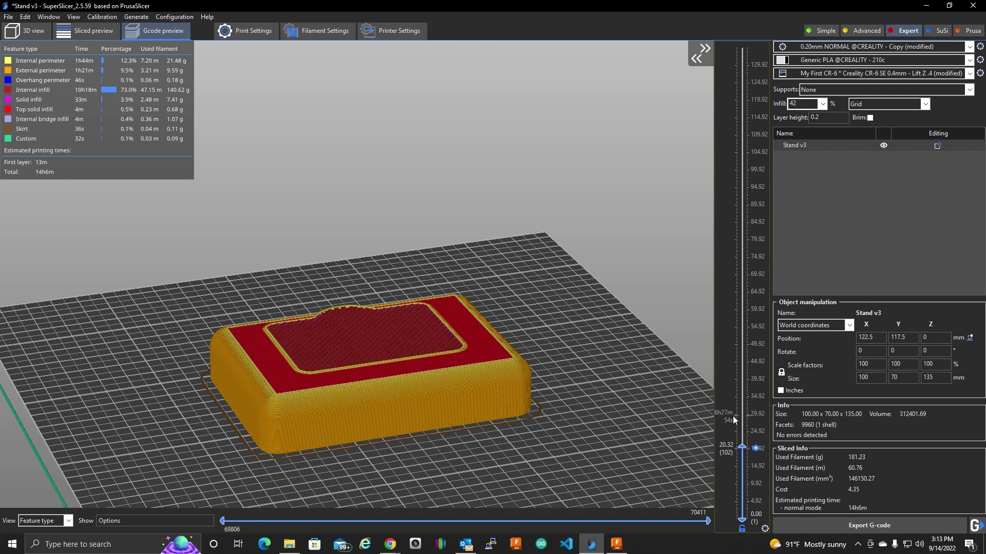
{"action": "scroll", "coordinate": [733, 420], "scroll_direction": "down", "scroll_amount": 2}
{"action": "scroll", "coordinate": [386, 317], "scroll_direction": "up", "scroll_amount": 4}
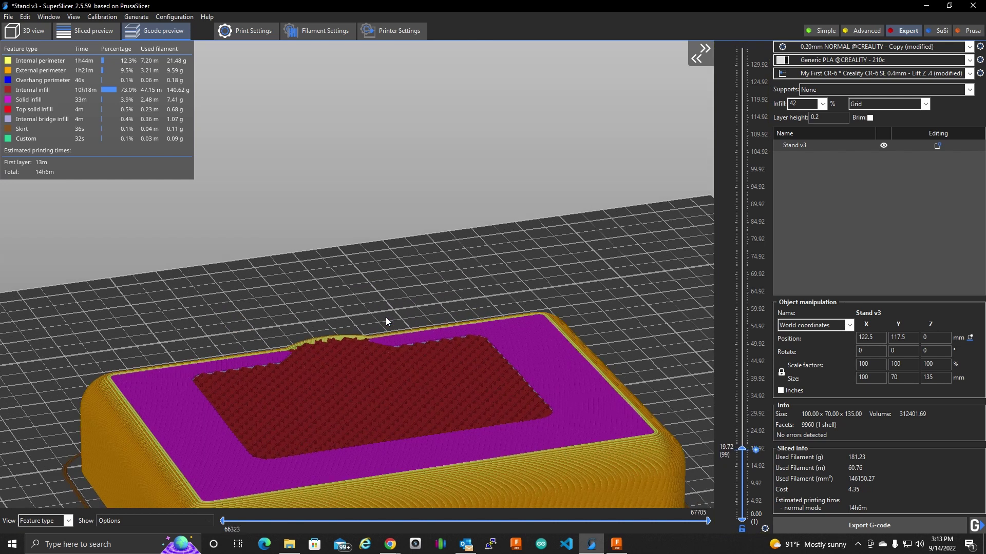
Step layer by layer to compare infill and bridge infill, then adjust the slider range.
{"action": "key", "text": "Down"}
{"action": "key", "text": "Down"}
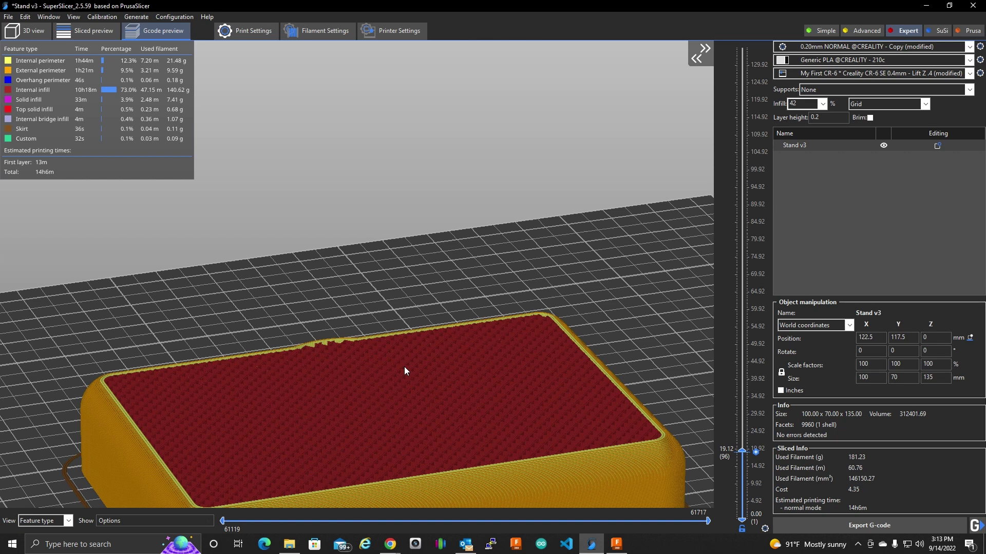
{"action": "key", "text": "Up"}
{"action": "key", "text": "Down"}
{"action": "key", "text": "Up"}
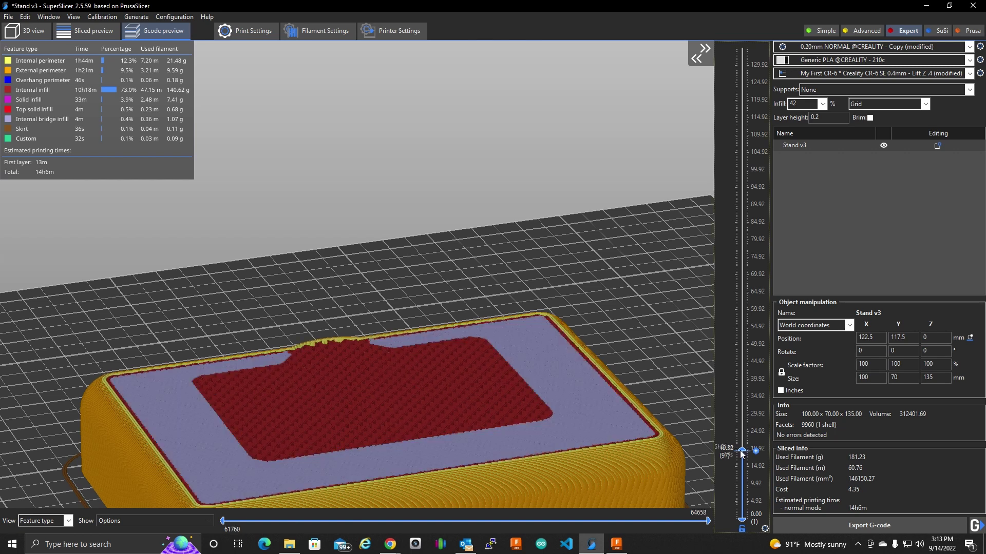
{"action": "left_click_drag", "start_coordinate": [742, 442], "coordinate": [742, 46]}
{"action": "left_click_drag", "start_coordinate": [741, 515], "coordinate": [743, 457]}
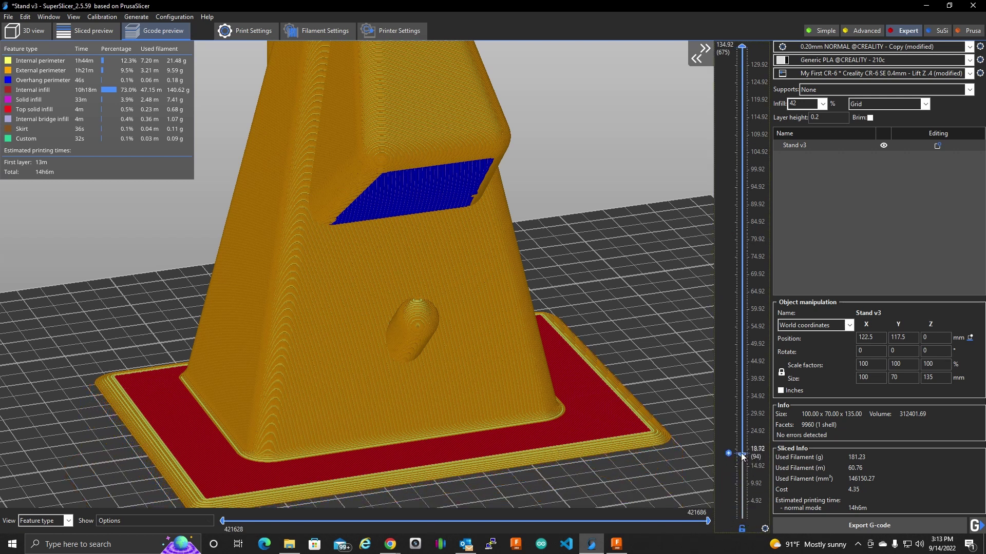
{"action": "scroll", "coordinate": [734, 457], "scroll_direction": "up", "scroll_amount": 6}
{"action": "scroll", "coordinate": [728, 455], "scroll_direction": "down", "scroll_amount": 2}
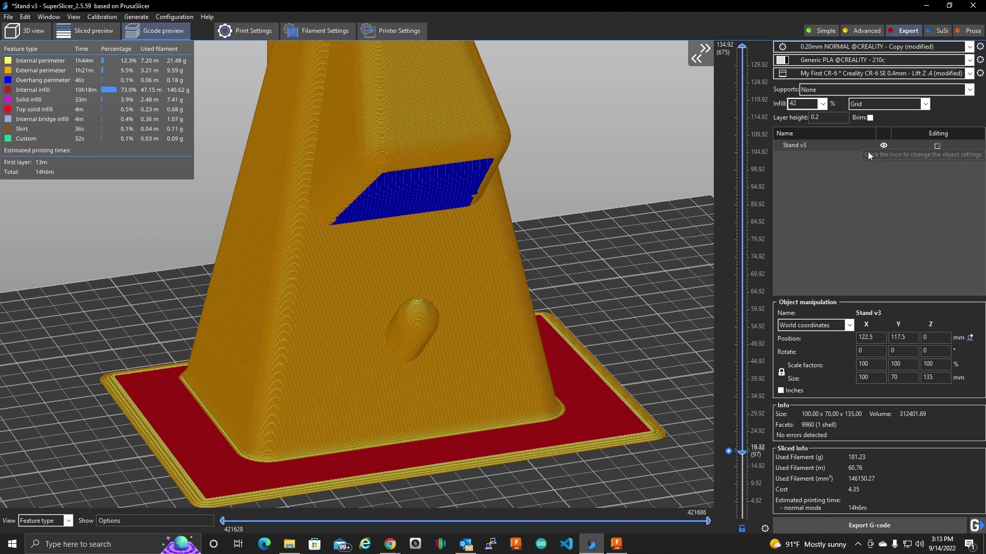
Add a Height range Modifier (0.00–2.00 mm) to the Stand v3 object.
{"action": "left_click", "coordinate": [937, 147]}
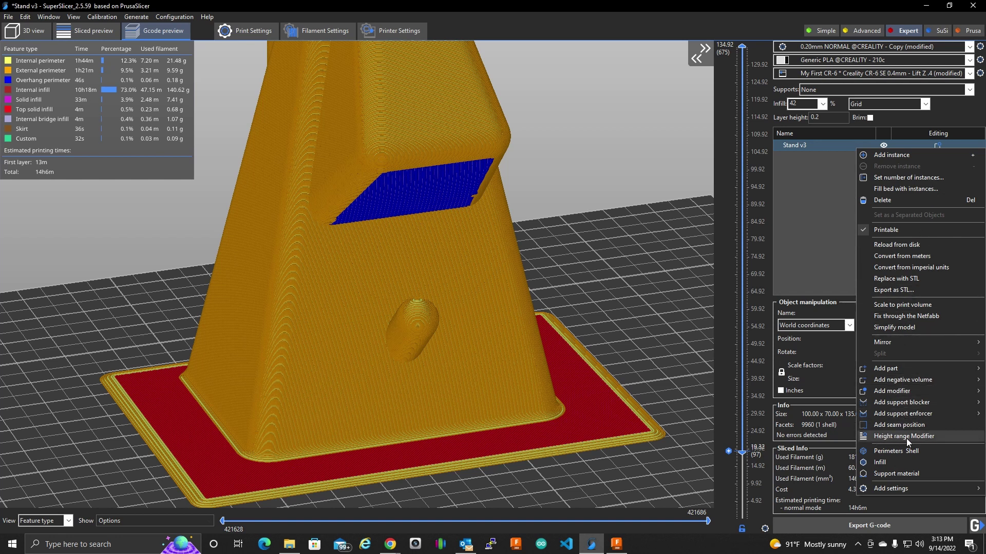
{"action": "left_click", "coordinate": [898, 437]}
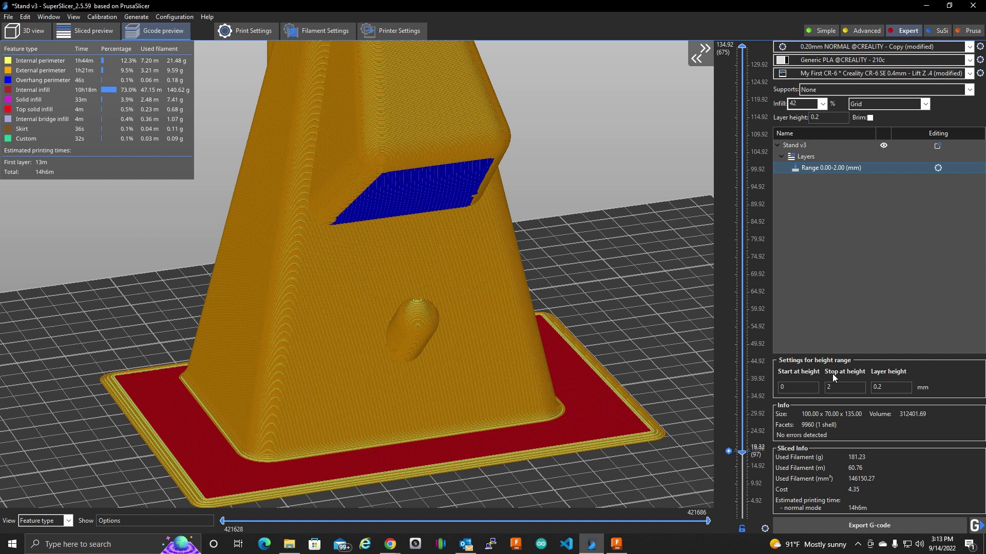
Set the range's start height to 19.32 mm and slice the stand.
{"action": "double_click", "coordinate": [782, 388]}
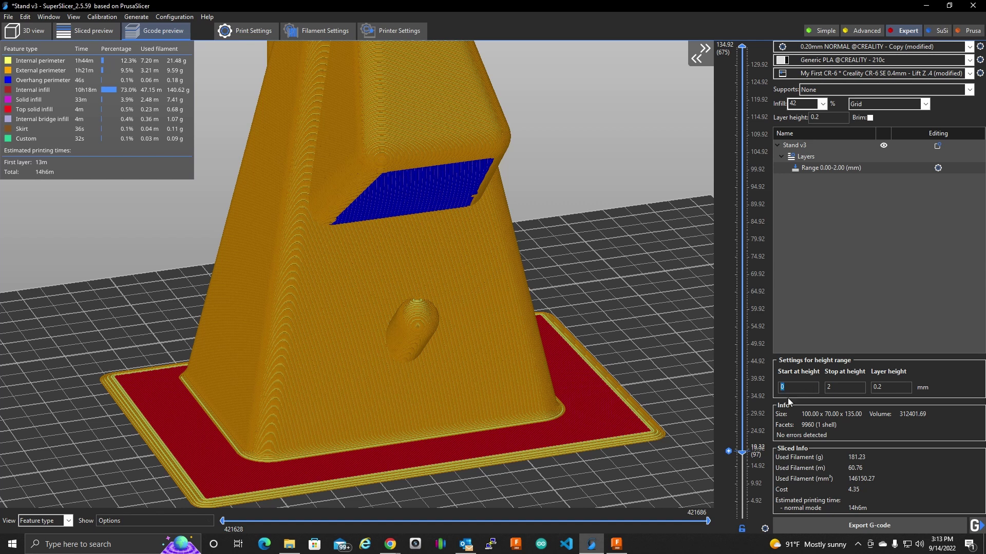
{"action": "mouse_move", "coordinate": [756, 451]}
{"action": "type", "text": "19.32"}
{"action": "left_click", "coordinate": [832, 397]}
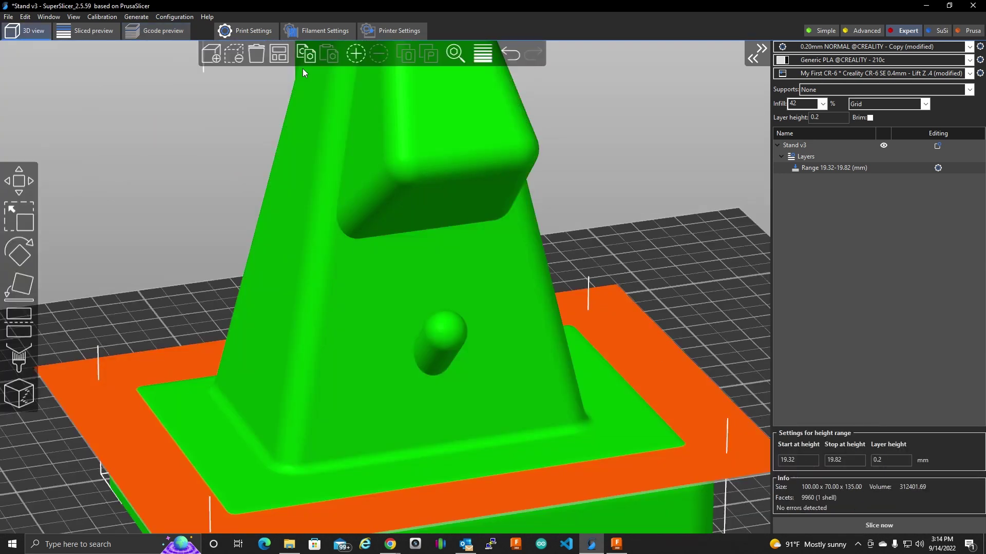
{"action": "left_click", "coordinate": [879, 525]}
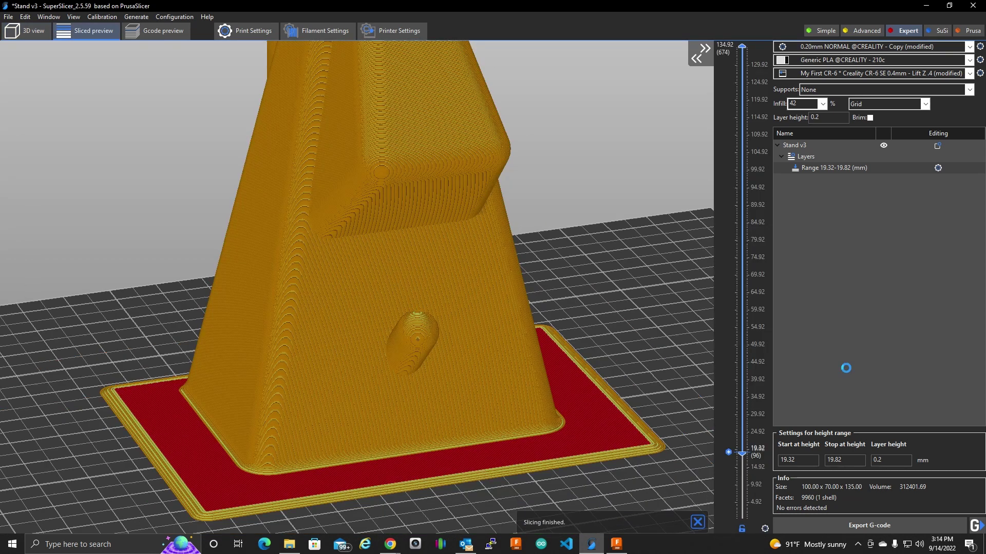
Set the range's stop height to 134.92 mm and re-slice.
{"action": "left_click_drag", "start_coordinate": [848, 389], "coordinate": [822, 388]}
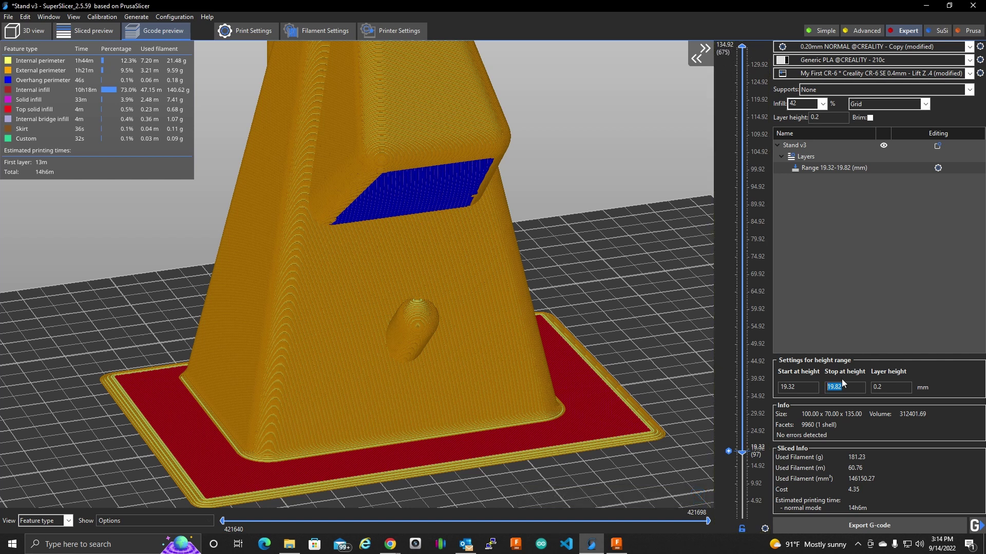
{"action": "type", "text": "134."}
{"action": "left_click", "coordinate": [884, 400]}
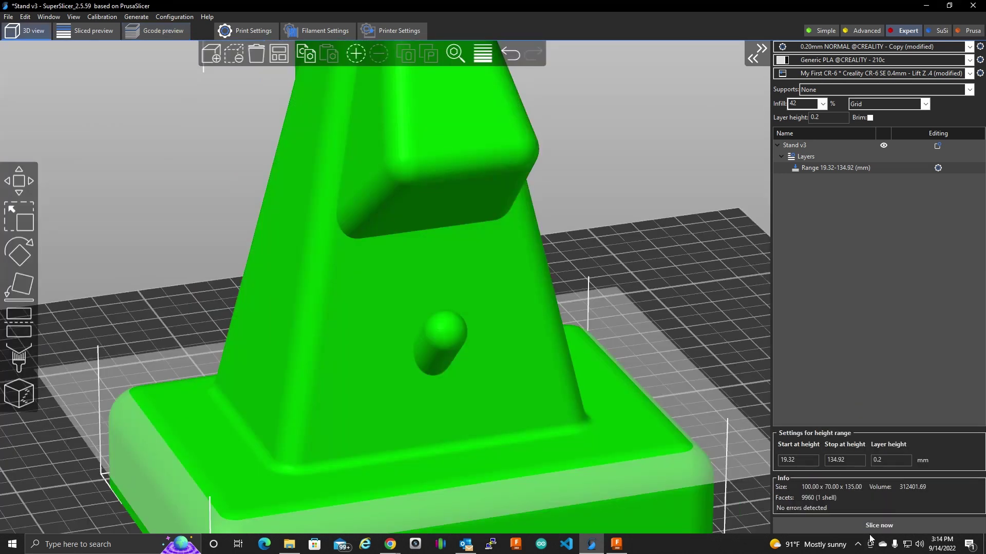
{"action": "left_click", "coordinate": [864, 525]}
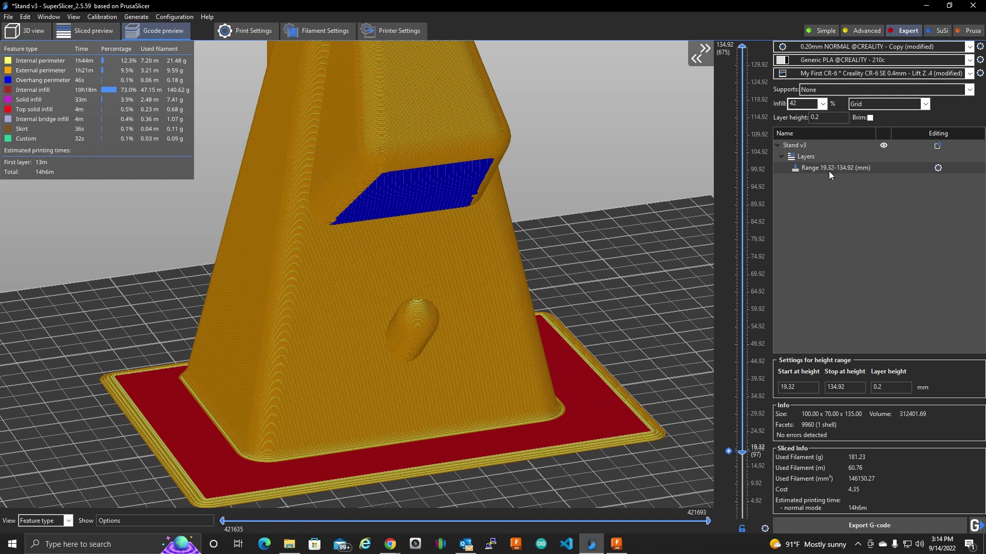
Add an Infill override to the 19.32–134.92 mm range with 10% fill density.
{"action": "scroll", "coordinate": [459, 368], "scroll_direction": "up", "scroll_amount": 2}
{"action": "scroll", "coordinate": [458, 367], "scroll_direction": "down", "scroll_amount": 6}
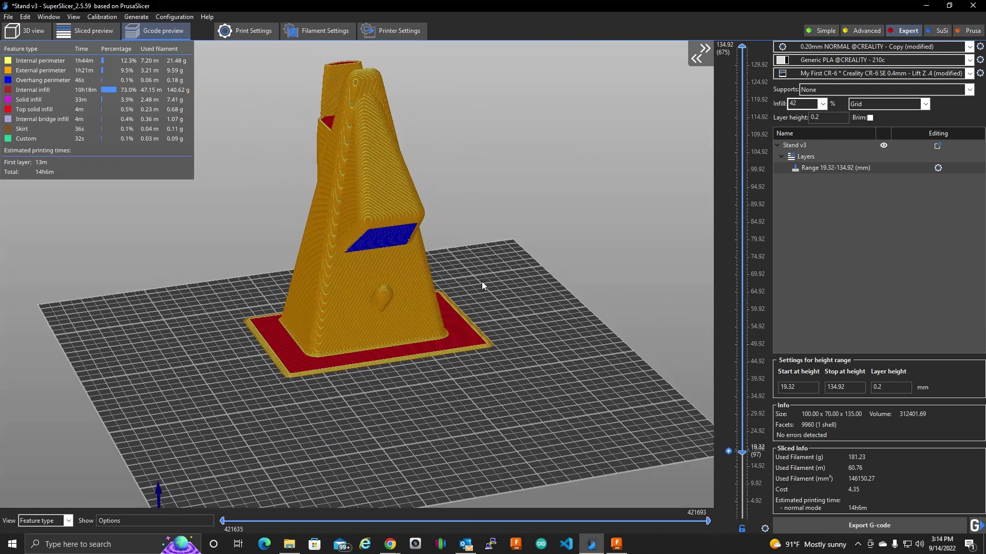
{"action": "left_click", "coordinate": [937, 168]}
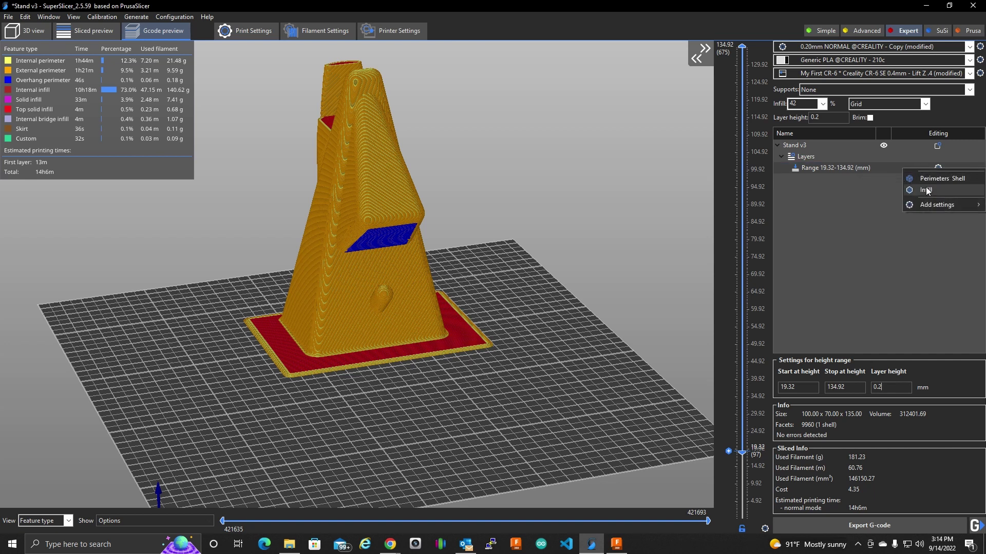
{"action": "left_click", "coordinate": [927, 190]}
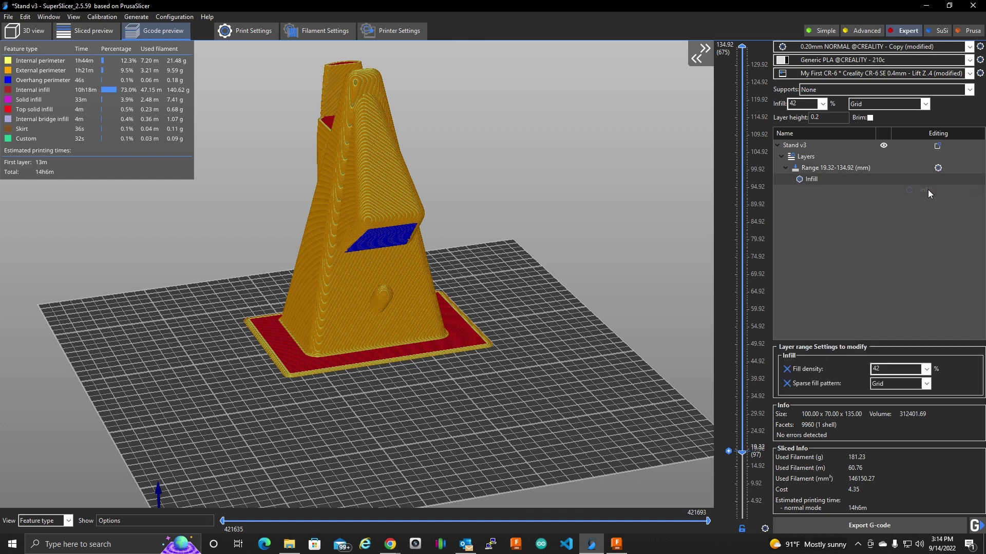
{"action": "left_click", "coordinate": [812, 180]}
{"action": "left_click", "coordinate": [926, 369]}
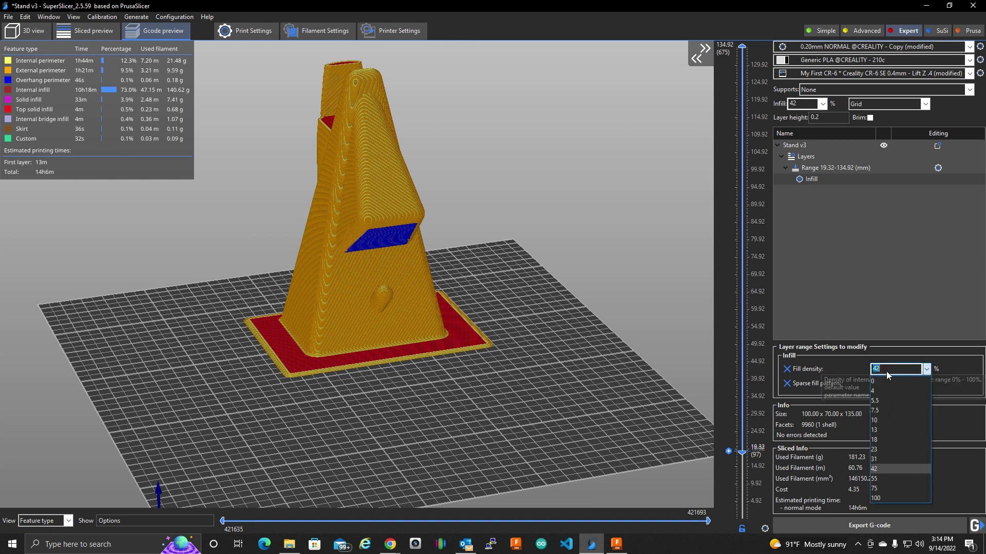
{"action": "left_click", "coordinate": [879, 420]}
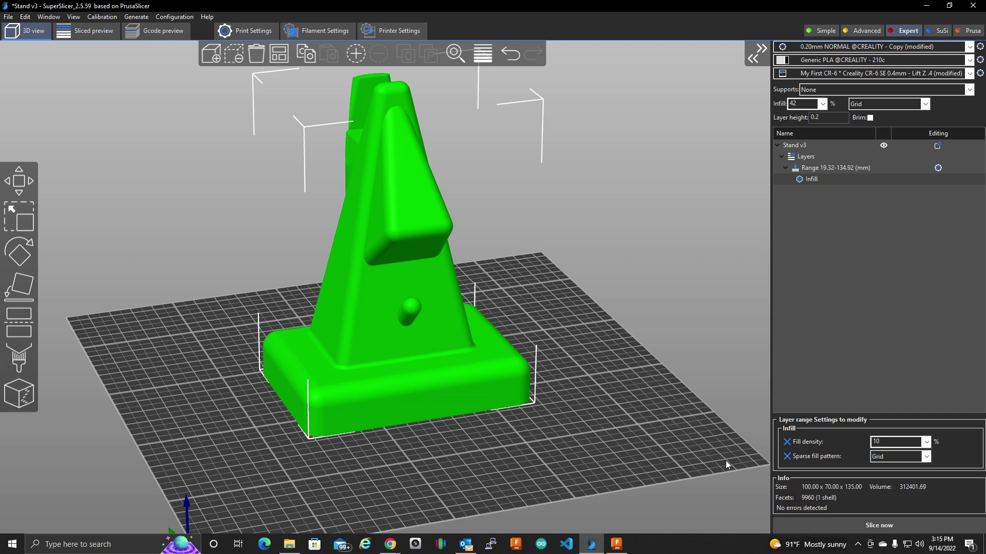
Slice with the 10% range infill and move the layer slider to inspect the inner infill.
{"action": "left_click", "coordinate": [872, 526]}
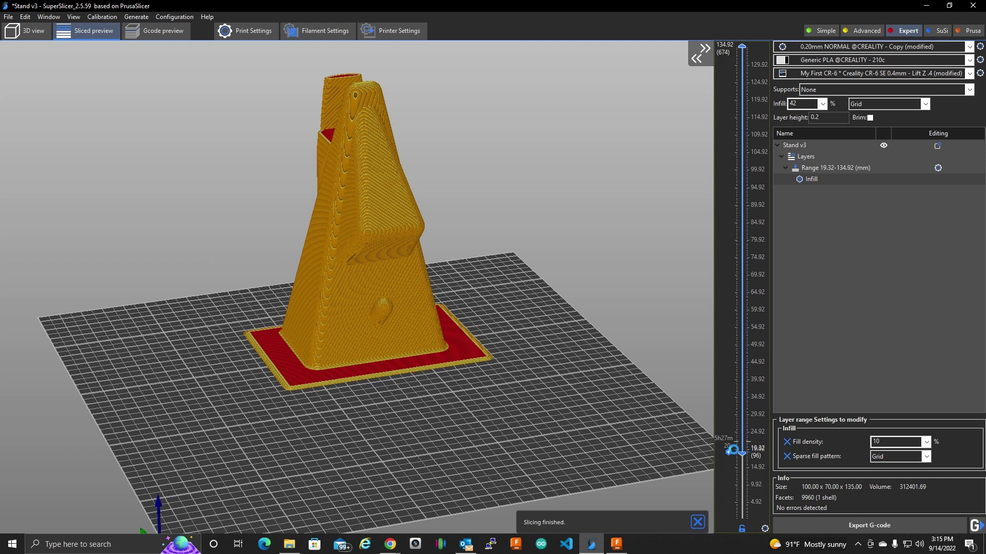
{"action": "left_click_drag", "start_coordinate": [740, 456], "coordinate": [741, 519]}
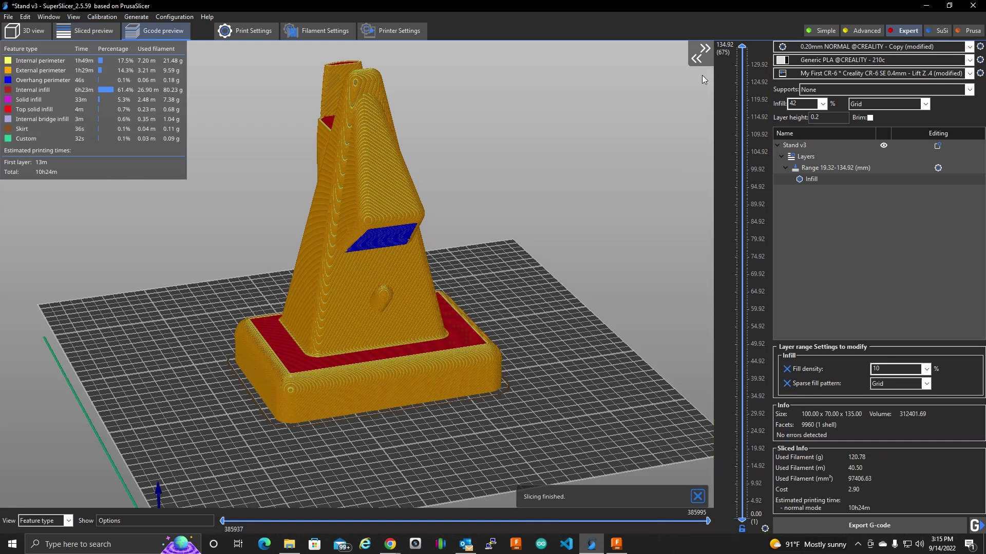
{"action": "left_click_drag", "start_coordinate": [740, 45], "coordinate": [713, 348]}
{"action": "scroll", "coordinate": [414, 260], "scroll_direction": "up", "scroll_amount": 5}
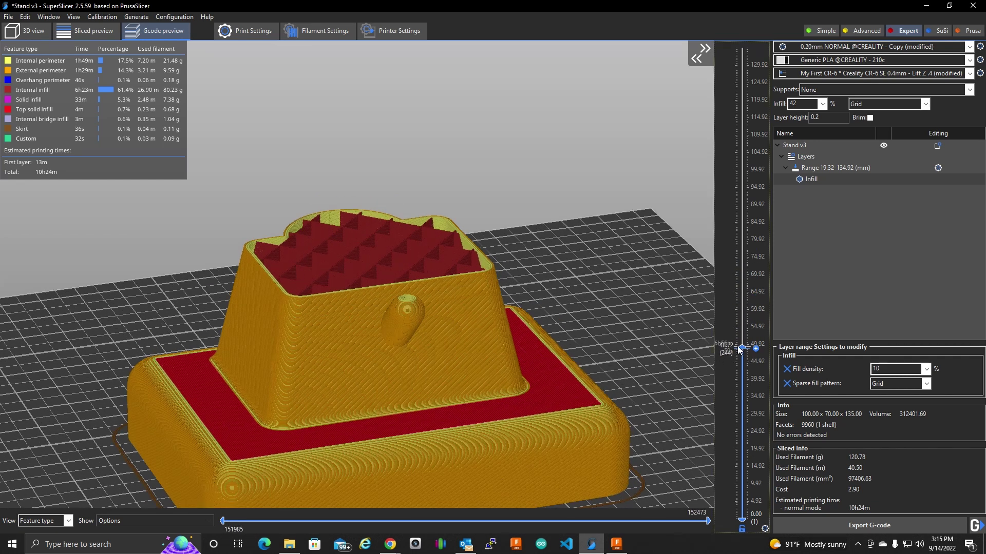
{"action": "left_click_drag", "start_coordinate": [741, 348], "coordinate": [734, 474]}
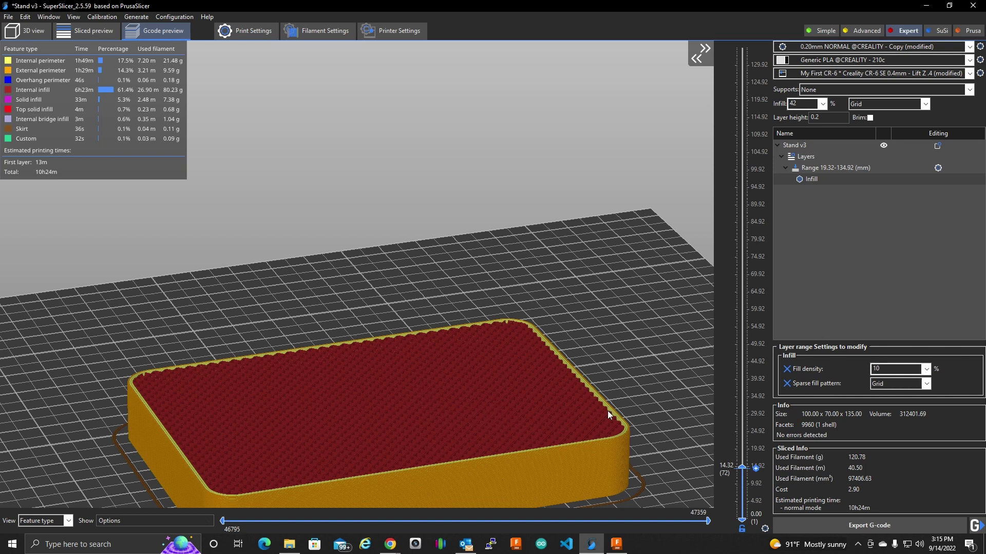
{"action": "left_click_drag", "start_coordinate": [742, 464], "coordinate": [742, 47]}
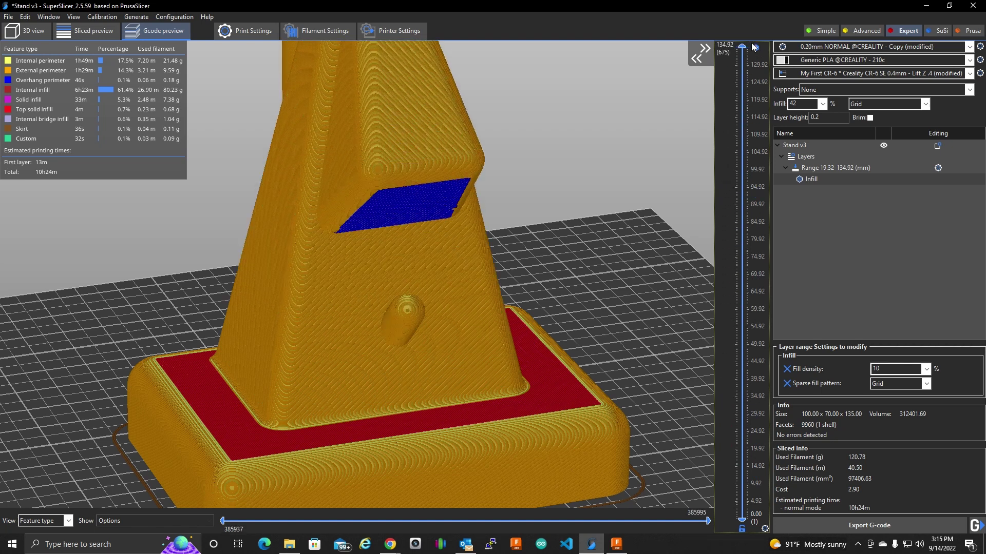
{"action": "scroll", "coordinate": [493, 369], "scroll_direction": "down", "scroll_amount": 10}
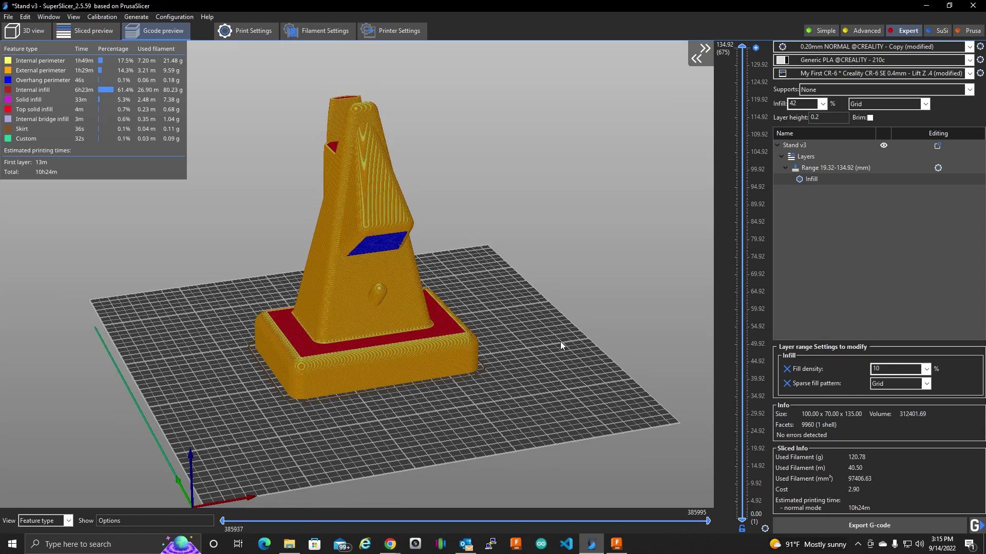
{"action": "left_click", "coordinate": [32, 31]}
Delete the stand, then open Lips v3.3mf, saving the 42% infill change to the preset.
{"action": "left_click", "coordinate": [257, 60]}
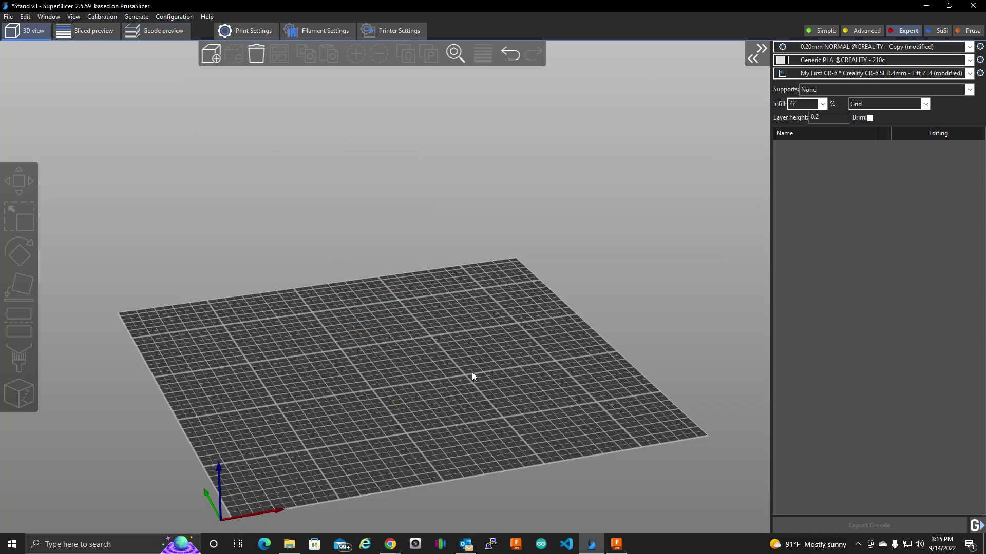
{"action": "left_click", "coordinate": [285, 546]}
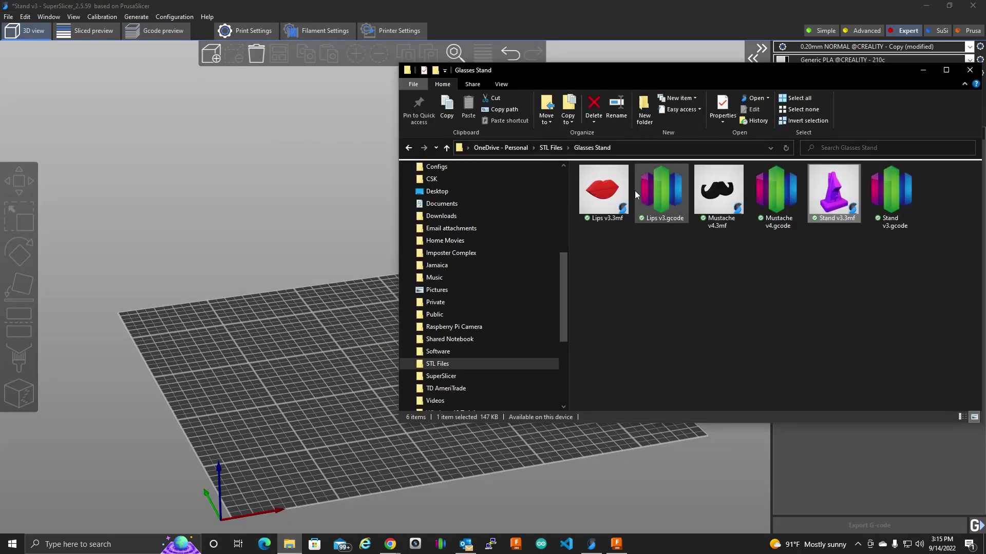
{"action": "double_click", "coordinate": [603, 190]}
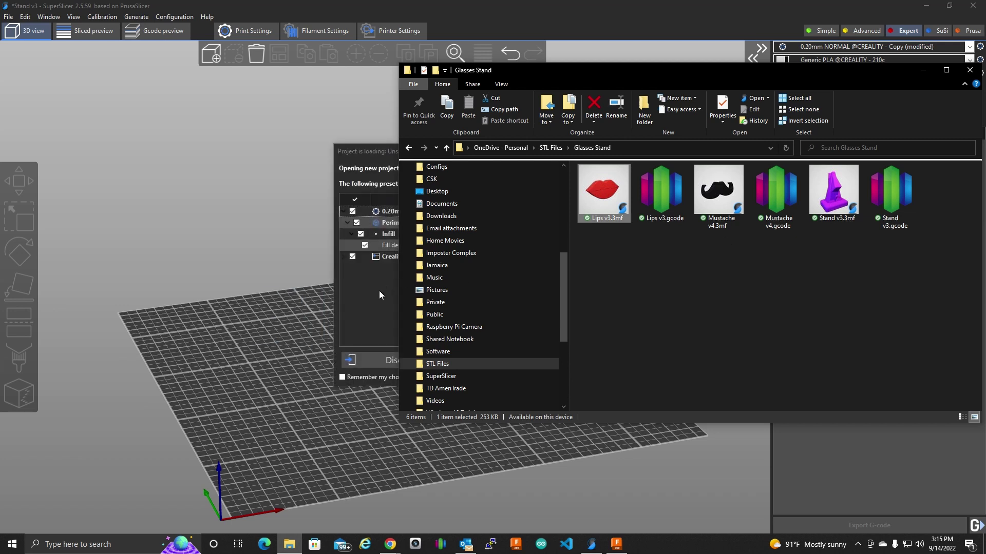
{"action": "left_click", "coordinate": [379, 290]}
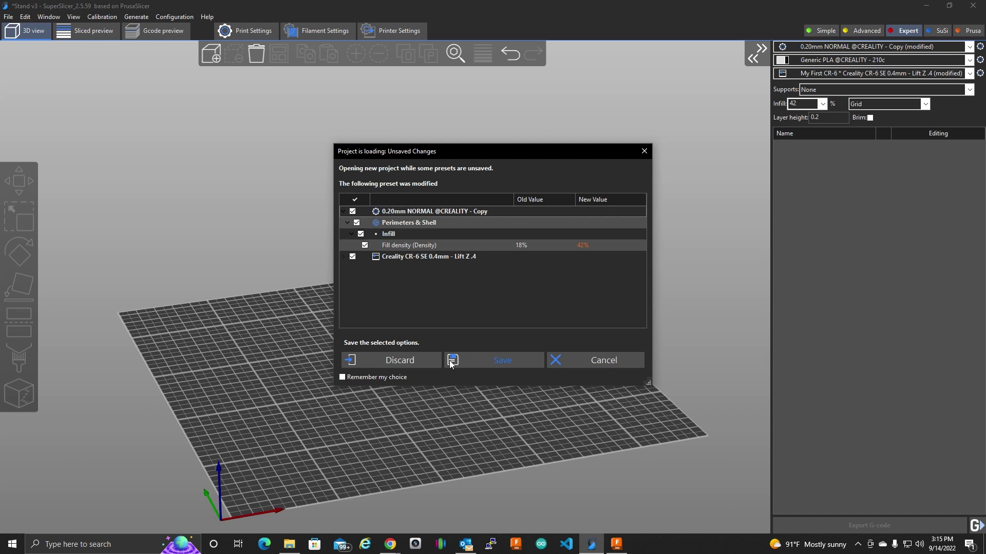
{"action": "left_click", "coordinate": [491, 362]}
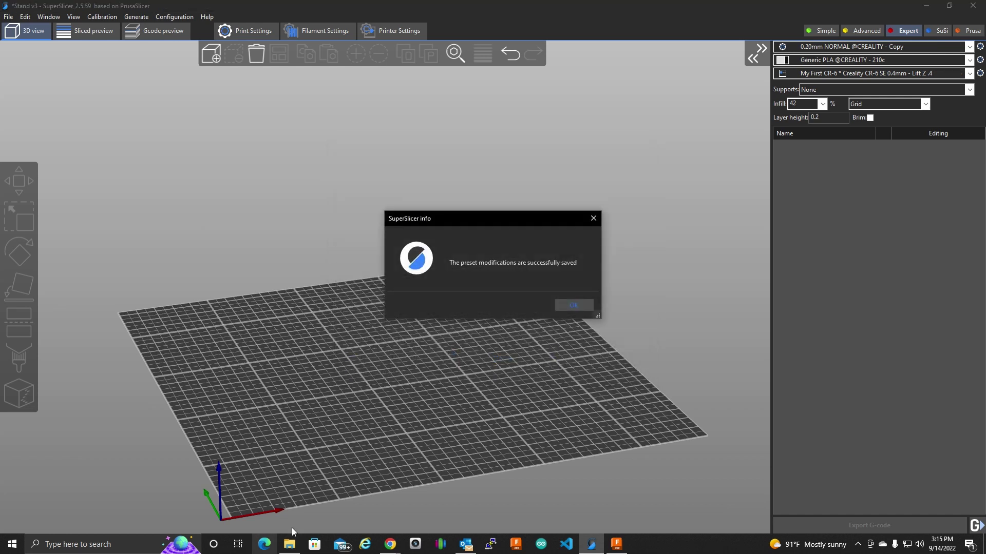
Add the Mustache v4 model to the bed from the model folder.
{"action": "left_click", "coordinate": [573, 305]}
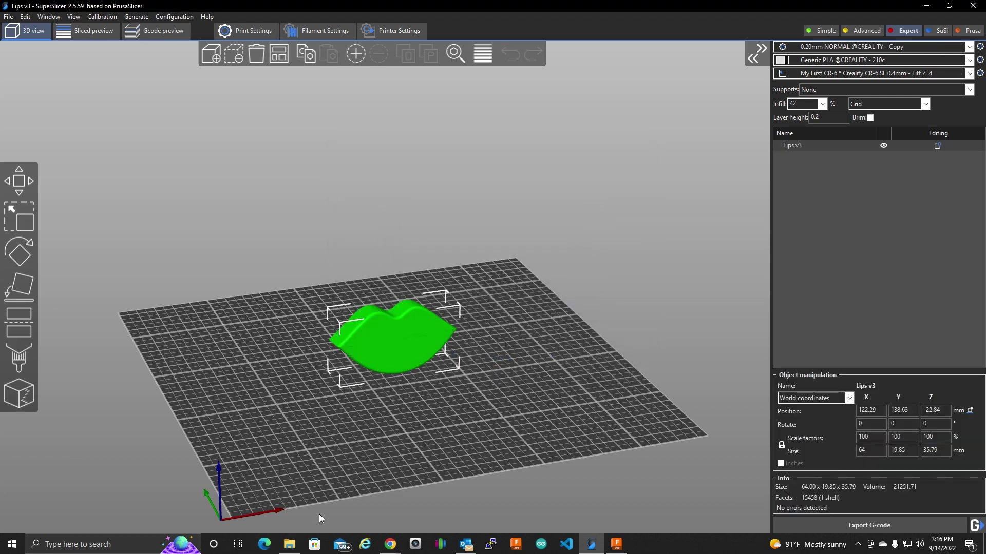
{"action": "left_click", "coordinate": [290, 544]}
{"action": "left_click_drag", "start_coordinate": [718, 190], "coordinate": [341, 401]}
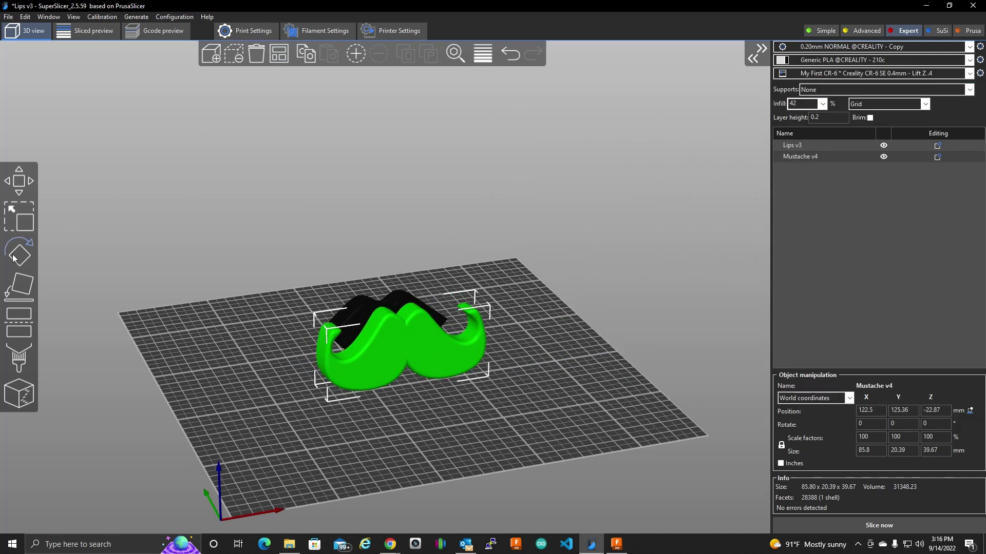
Lay the mustache and lips flat with Place on face and arrange them.
{"action": "left_click", "coordinate": [19, 285]}
{"action": "left_click_drag", "start_coordinate": [539, 307], "coordinate": [622, 298]}
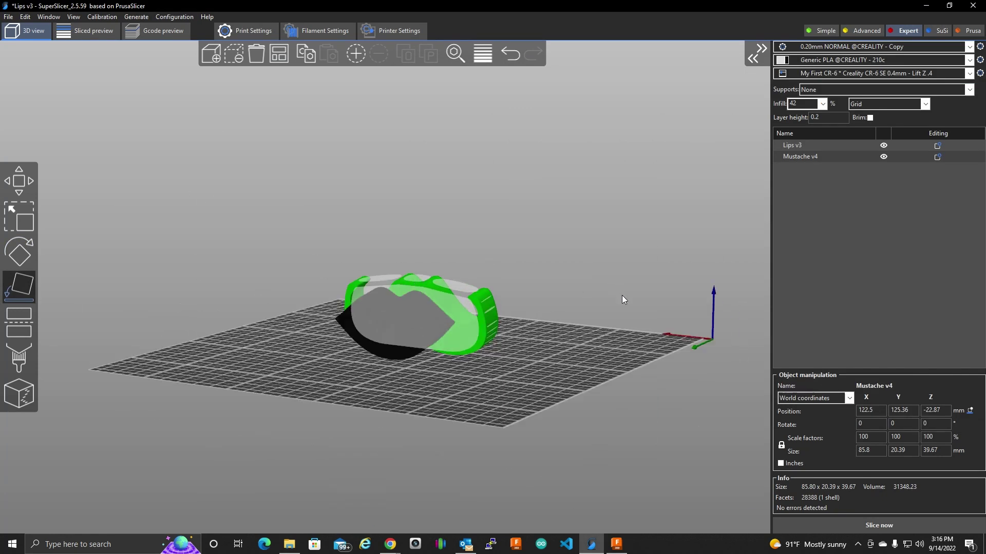
{"action": "left_click", "coordinate": [458, 337]}
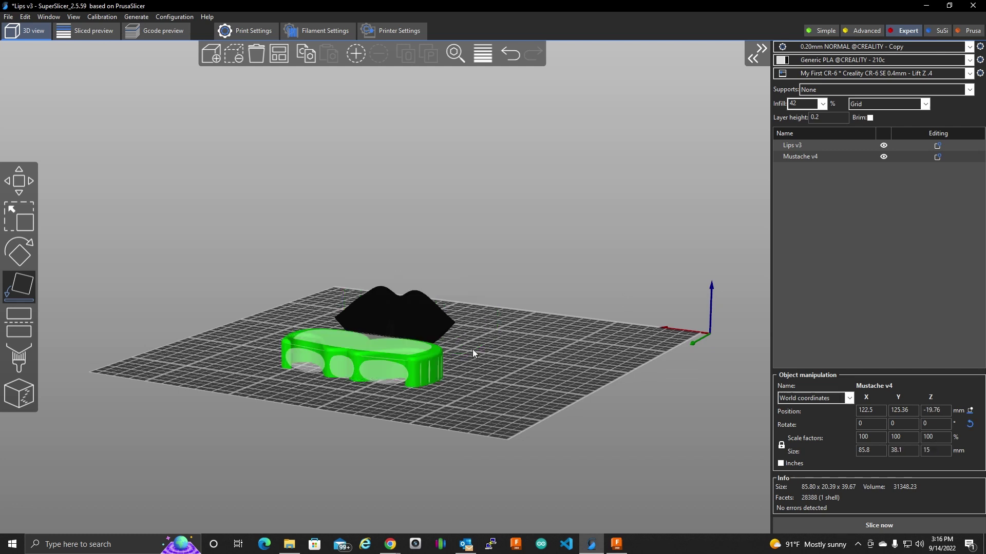
{"action": "left_click", "coordinate": [424, 323]}
{"action": "left_click", "coordinate": [417, 332]}
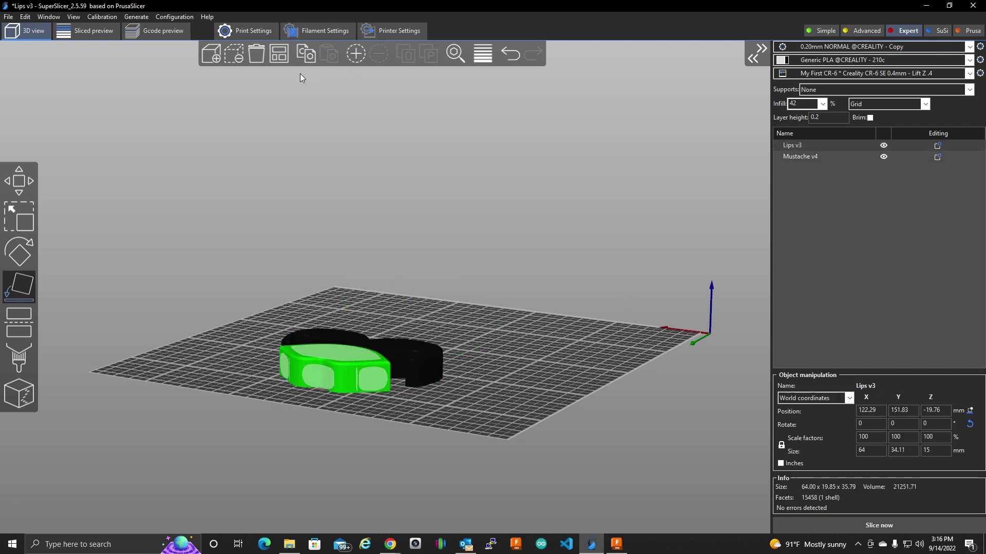
{"action": "left_click", "coordinate": [282, 57]}
Re-arrange the two models apart on the bed and orbit to check their spacing.
{"action": "left_click_drag", "start_coordinate": [565, 291], "coordinate": [437, 458]}
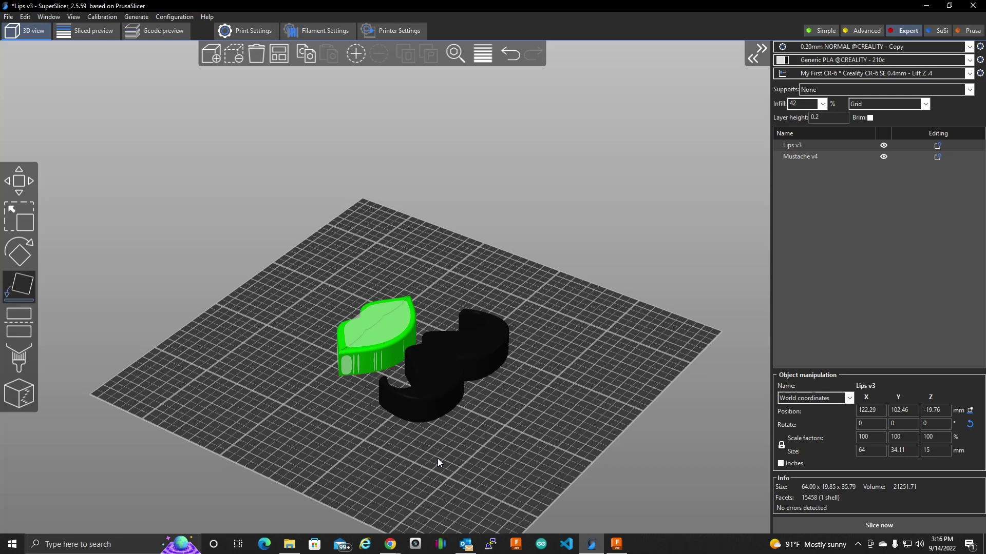
{"action": "left_click_drag", "start_coordinate": [568, 409], "coordinate": [430, 386]}
{"action": "key", "text": "a"}
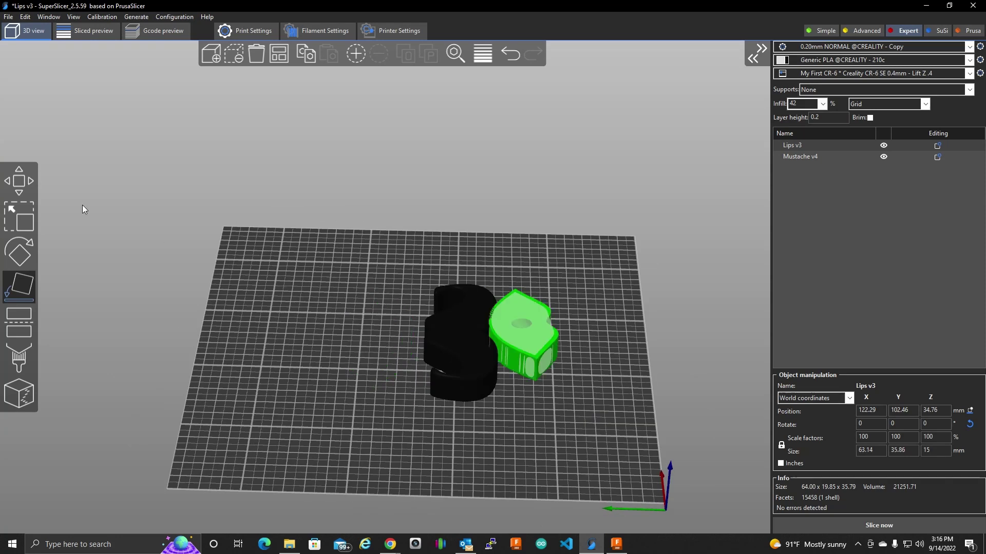
{"action": "left_click", "coordinate": [282, 57]}
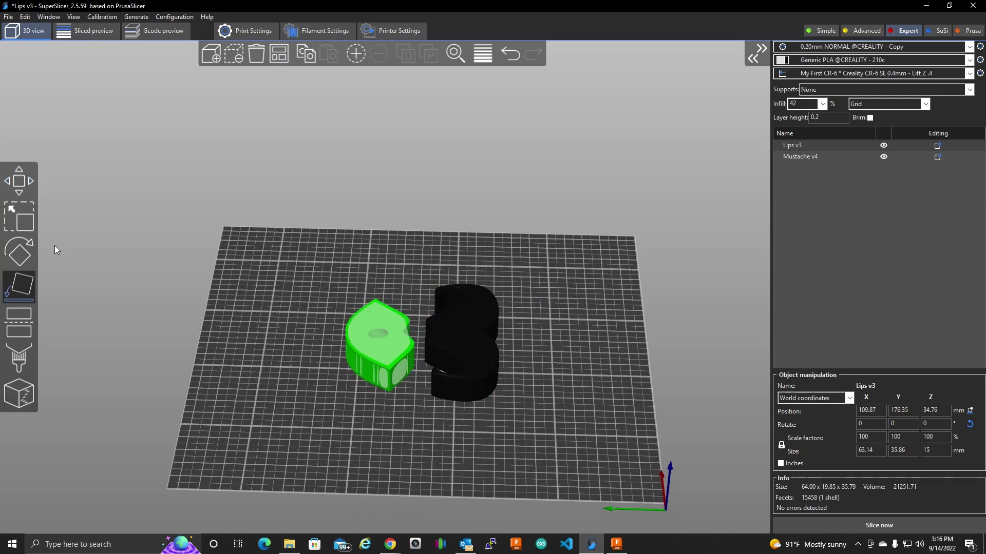
{"action": "left_click_drag", "start_coordinate": [54, 246], "coordinate": [29, 282]}
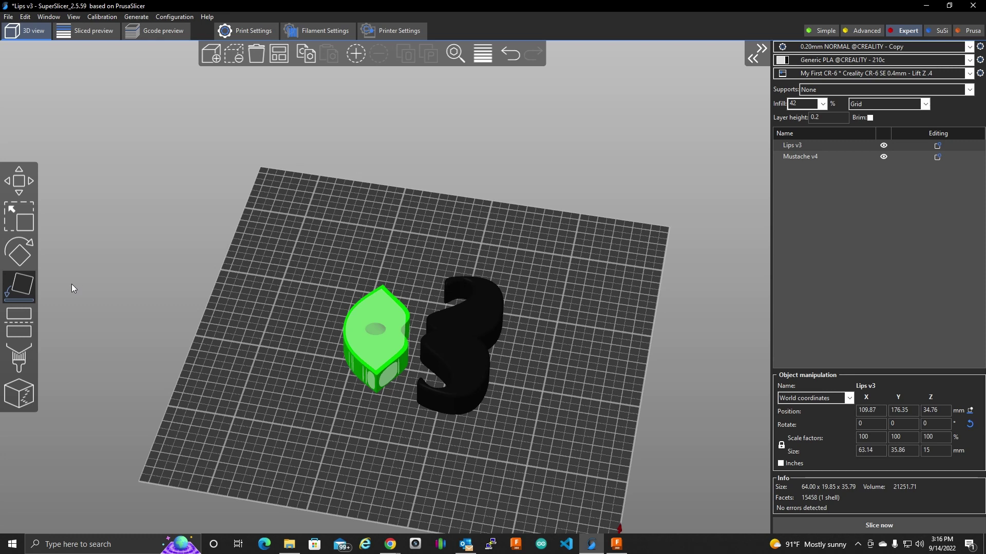
Undo back to the lips lying flat, rearrange both models, and inspect the layout.
{"action": "left_click", "coordinate": [23, 290]}
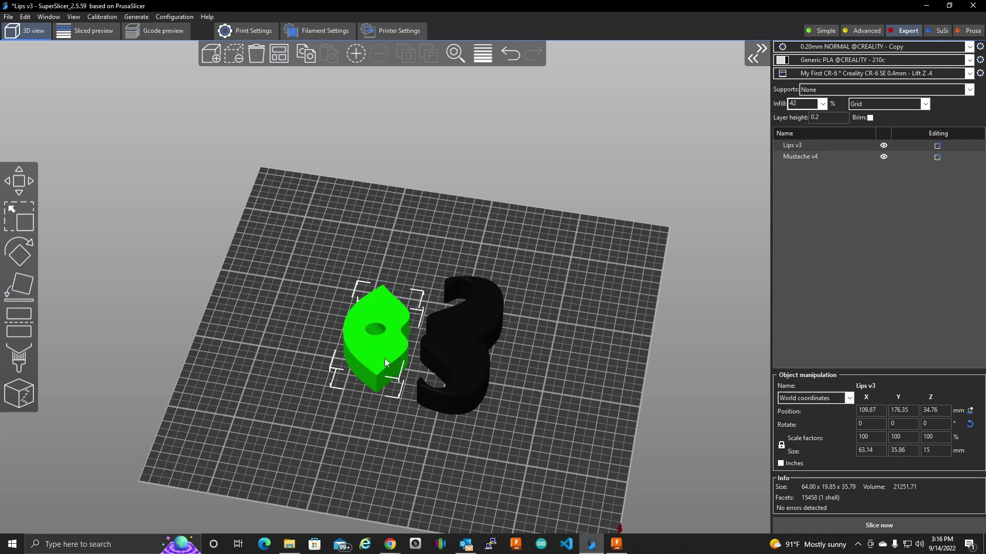
{"action": "key", "text": "ctrl+z"}
{"action": "key", "text": "ctrl+z"}
{"action": "key", "text": "ctrl+z"}
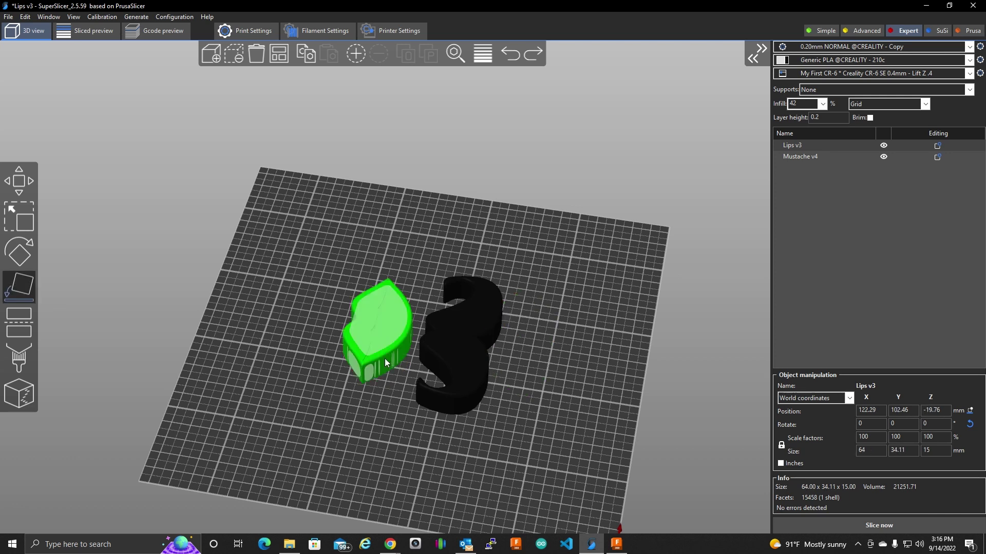
{"action": "key", "text": "ctrl+z"}
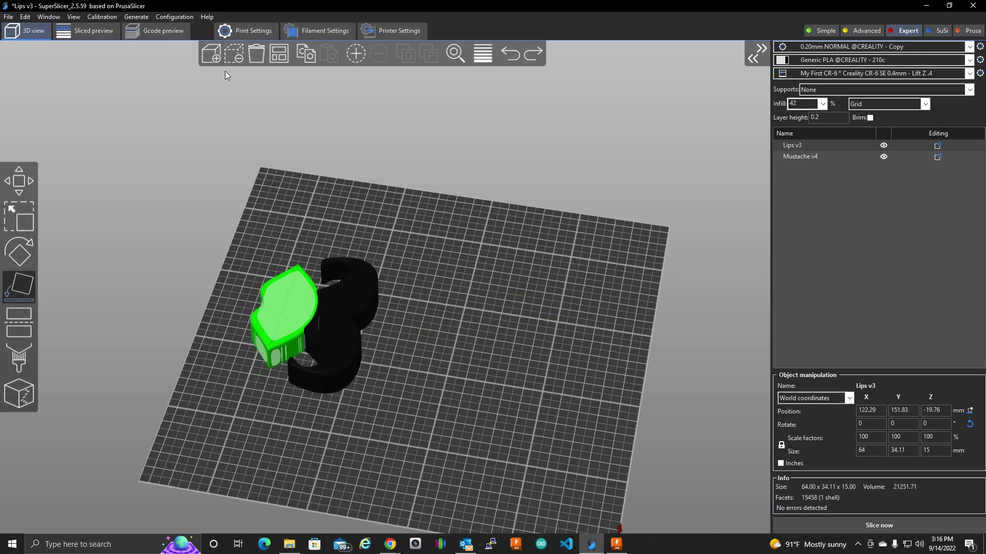
{"action": "left_click", "coordinate": [276, 58]}
{"action": "left_click_drag", "start_coordinate": [365, 316], "coordinate": [277, 360]}
{"action": "key", "text": "Escape"}
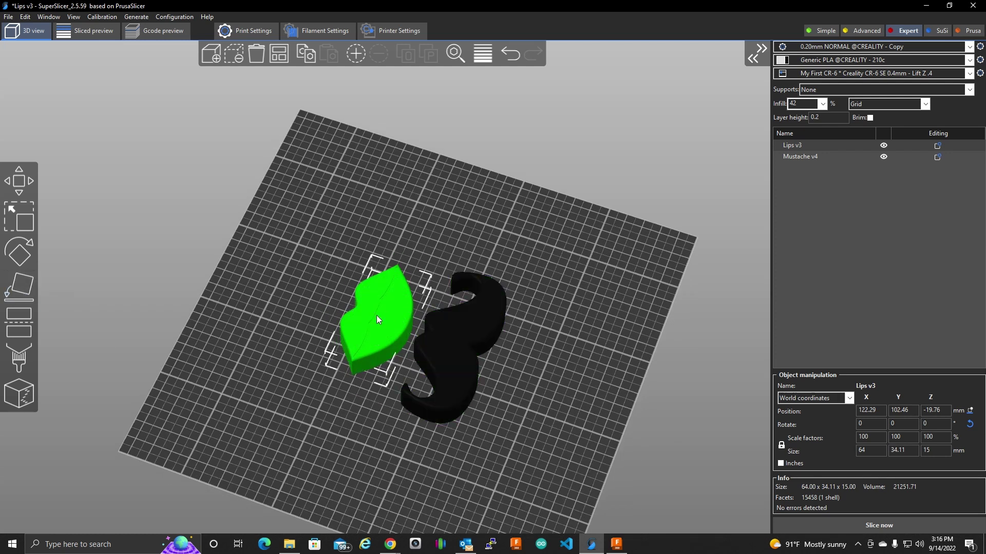
{"action": "left_click_drag", "start_coordinate": [429, 302], "coordinate": [393, 320]}
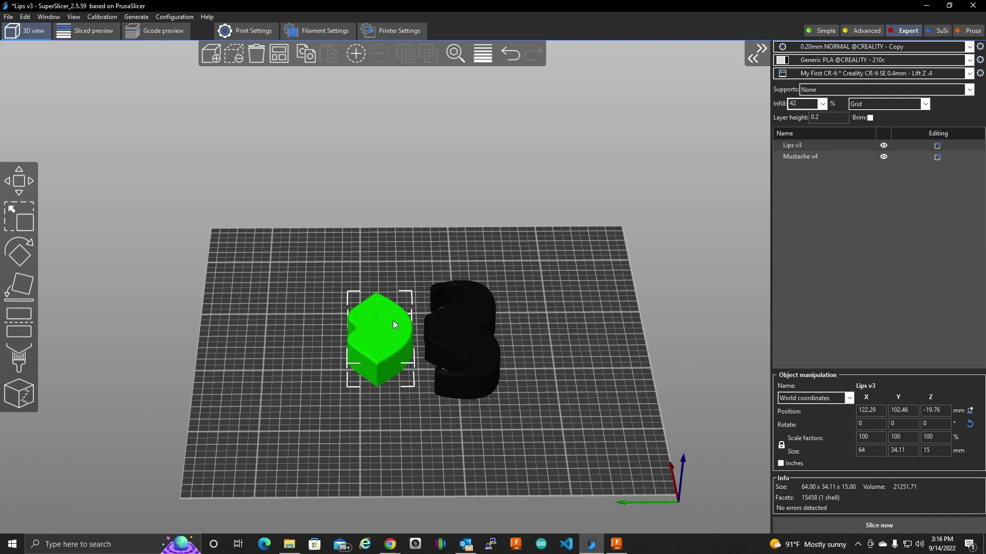
{"action": "left_click", "coordinate": [481, 340]}
{"action": "left_click_drag", "start_coordinate": [545, 321], "coordinate": [485, 364]}
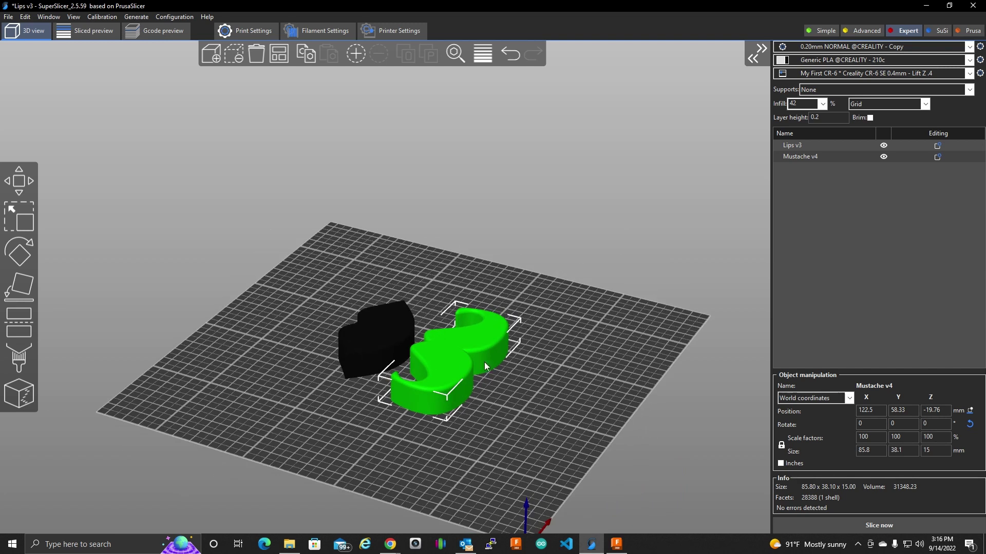
Add a per-object Infill setting to both Lips v3 and Mustache v4.
{"action": "left_click", "coordinate": [372, 337]}
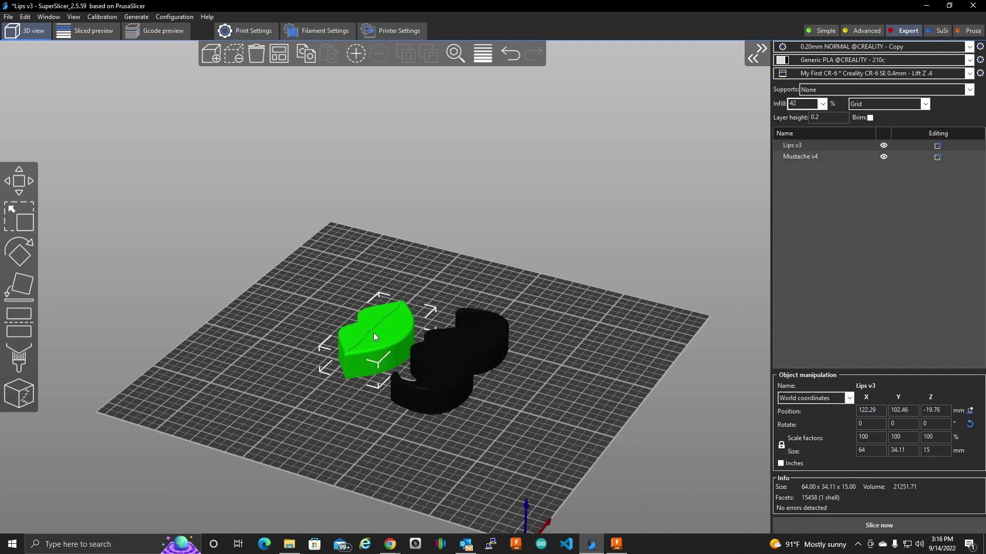
{"action": "left_click", "coordinate": [936, 147]}
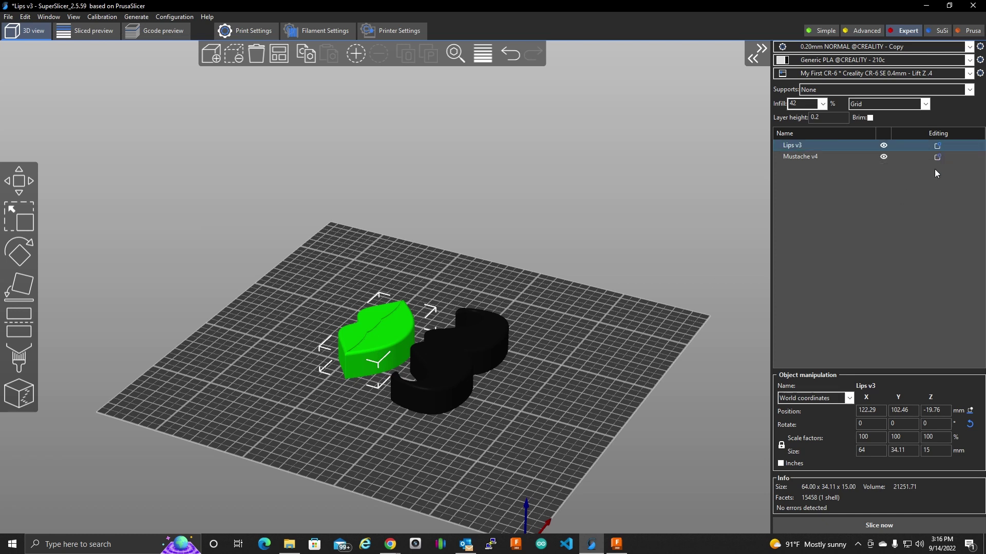
{"action": "left_click", "coordinate": [936, 146]}
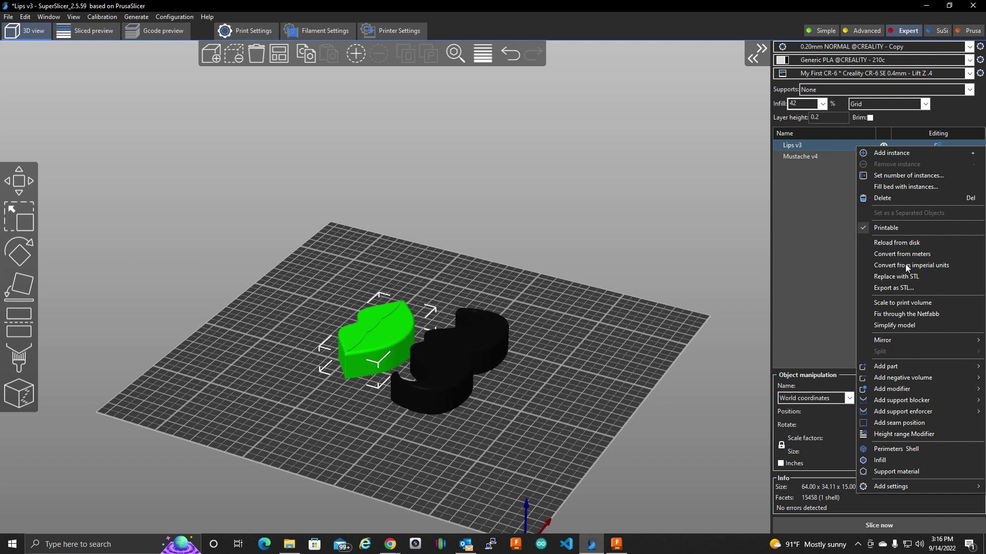
{"action": "left_click", "coordinate": [879, 460]}
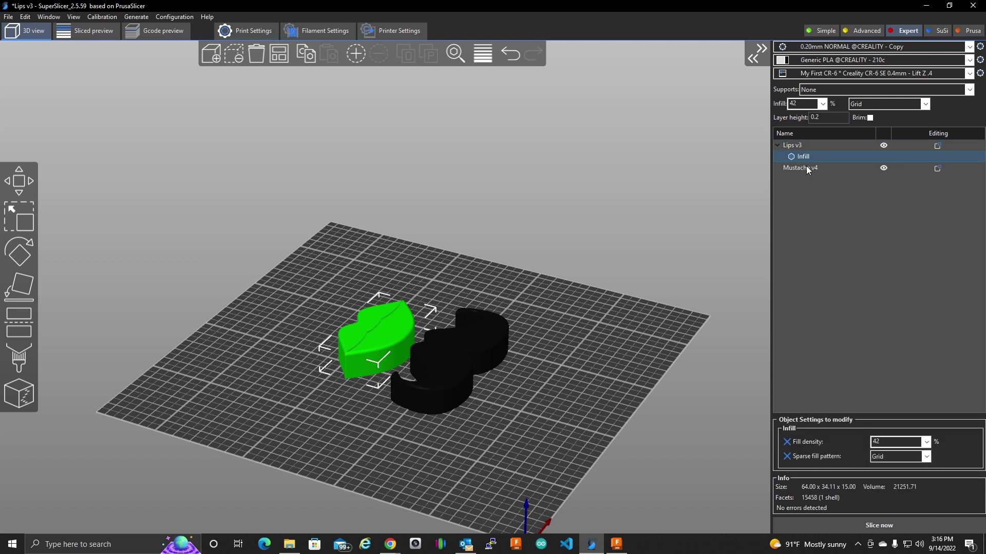
{"action": "left_click", "coordinate": [938, 168]}
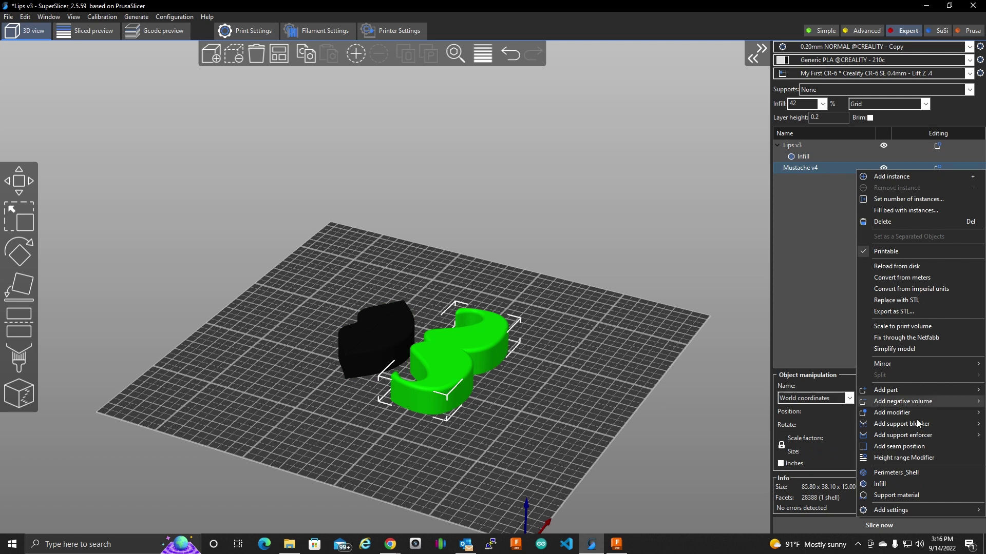
{"action": "left_click", "coordinate": [884, 482]}
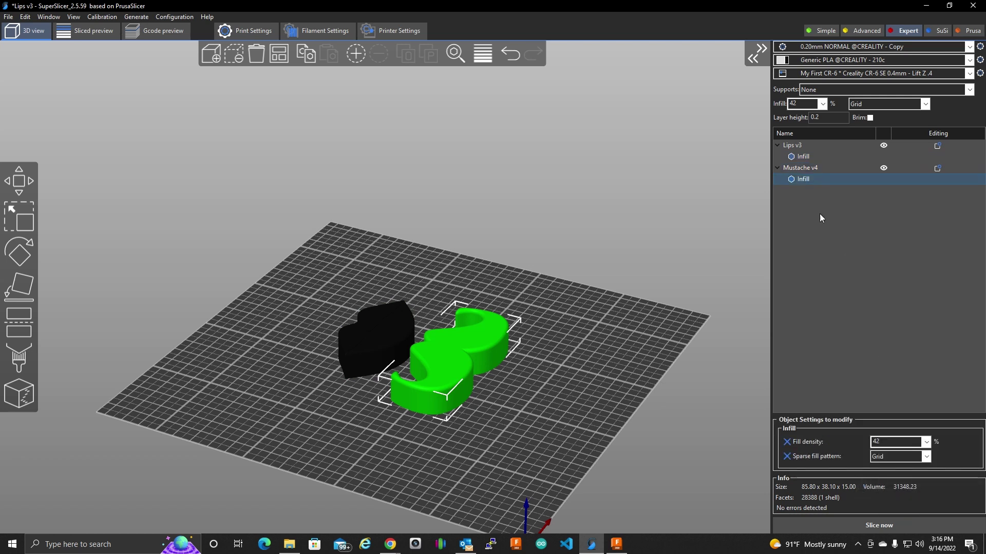
Set the lips' fill density to 10% and review the mustache's infill settings.
{"action": "left_click", "coordinate": [804, 157]}
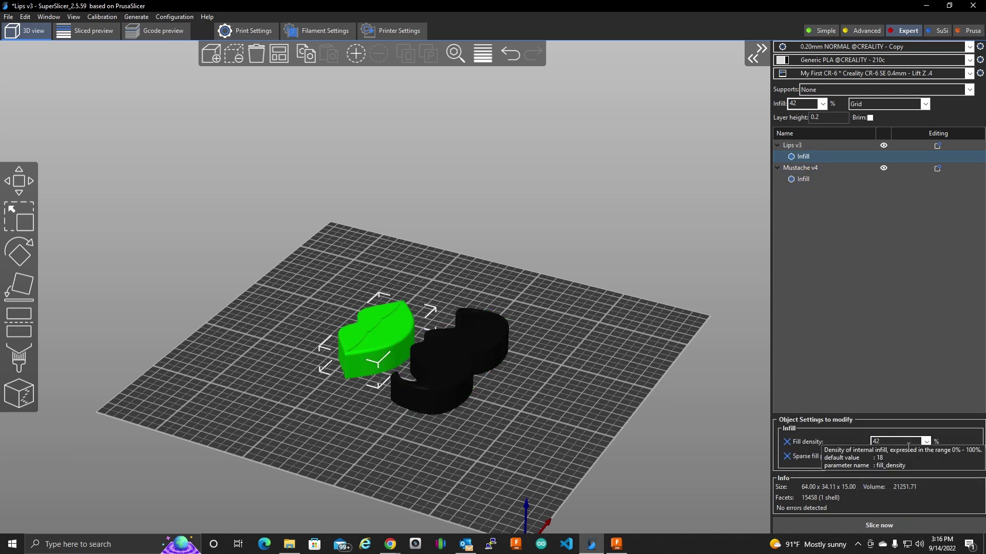
{"action": "left_click", "coordinate": [927, 443]}
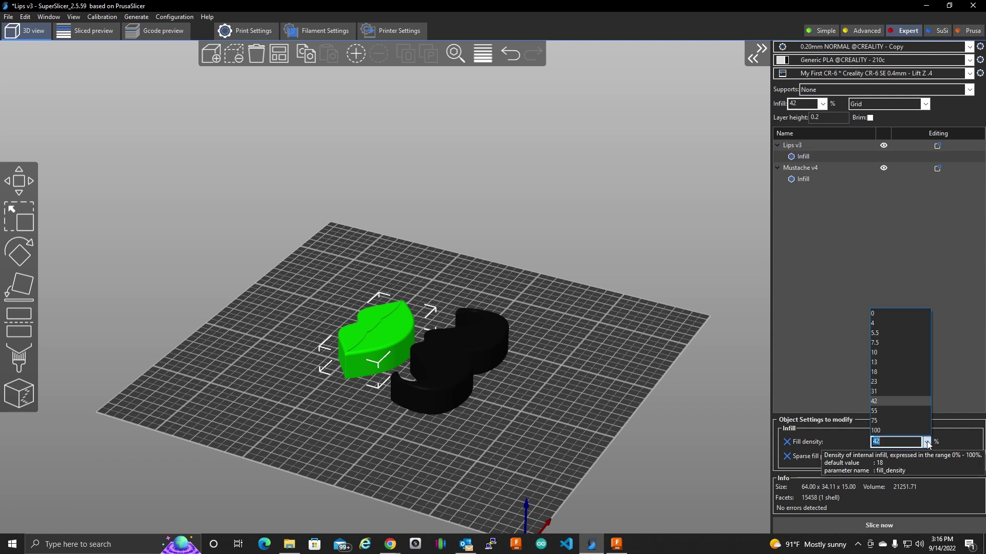
{"action": "left_click", "coordinate": [879, 351]}
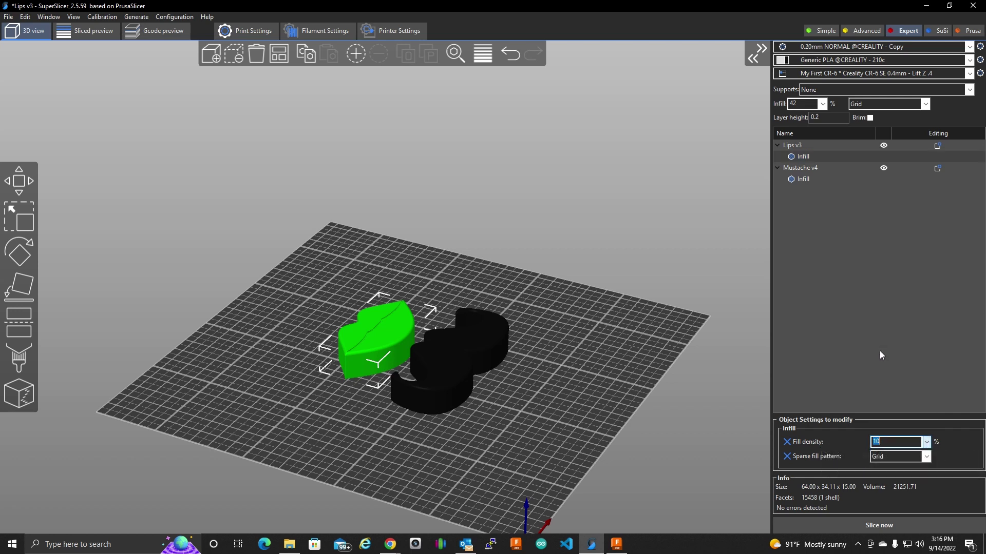
{"action": "left_click", "coordinate": [804, 180]}
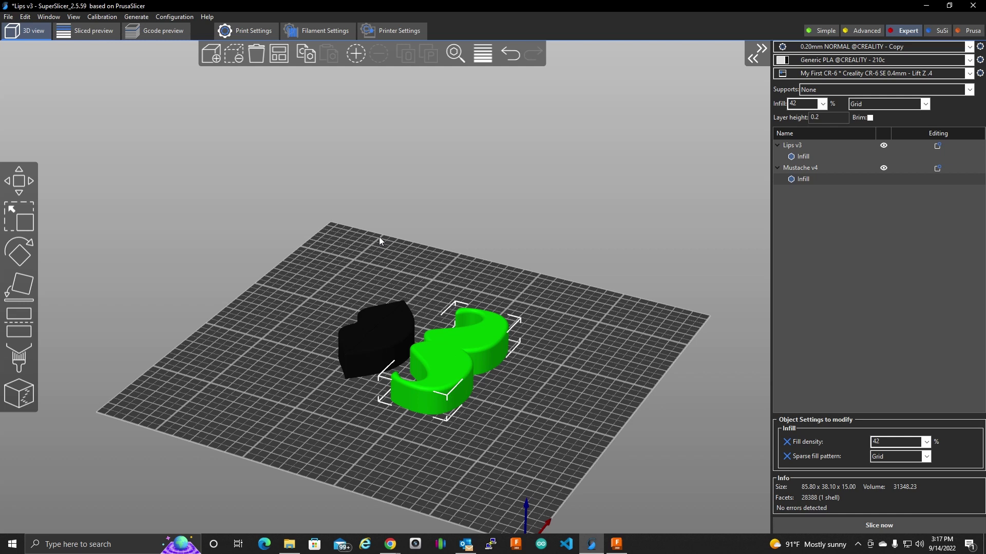
Slice Lips v3 and Mustache v4, limit the preview to 10.32 mm, and orbit the parts.
{"action": "left_click", "coordinate": [524, 330]}
{"action": "left_click", "coordinate": [851, 521]}
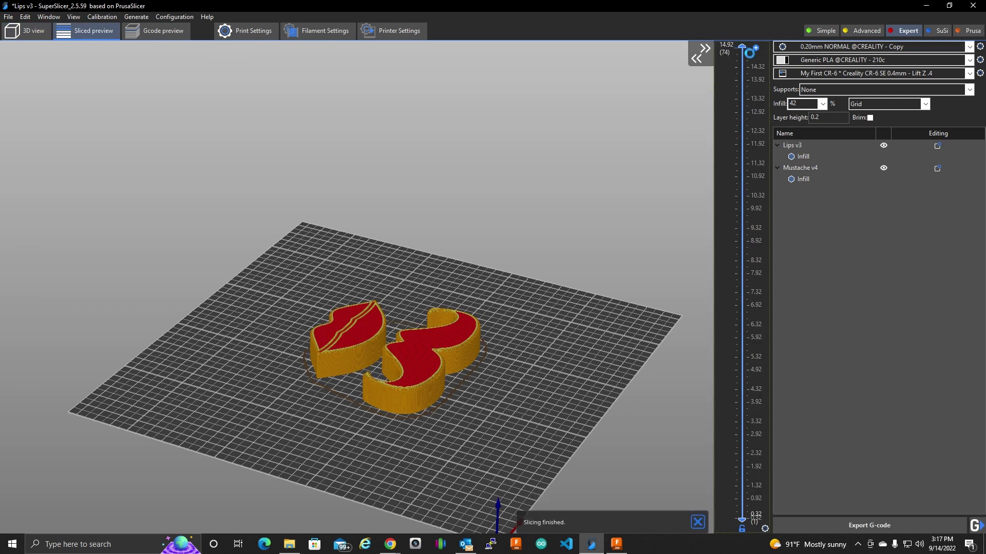
{"action": "scroll", "coordinate": [512, 320], "scroll_direction": "up", "scroll_amount": 5}
{"action": "scroll", "coordinate": [507, 319], "scroll_direction": "down", "scroll_amount": 5}
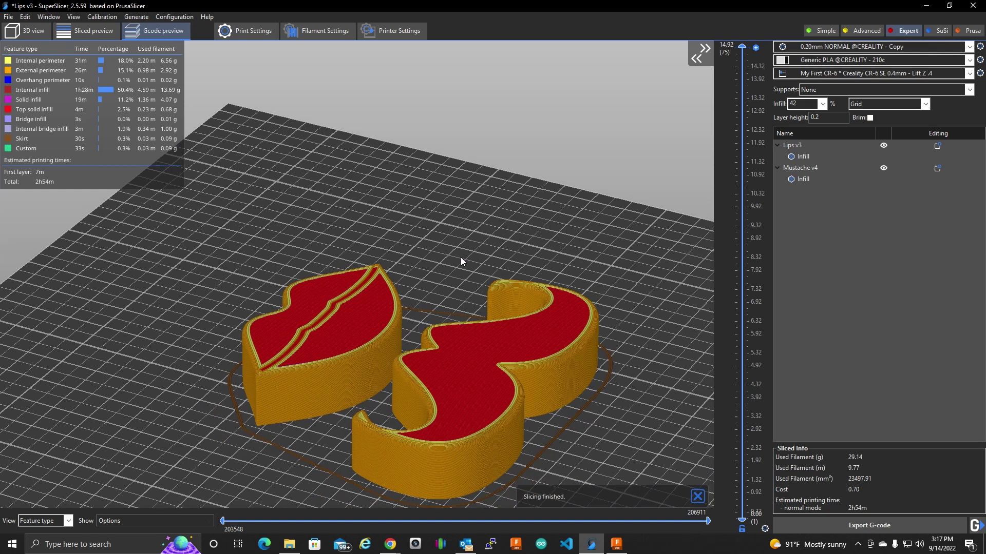
{"action": "left_click_drag", "start_coordinate": [743, 47], "coordinate": [742, 192]}
{"action": "left_click_drag", "start_coordinate": [646, 297], "coordinate": [650, 375]}
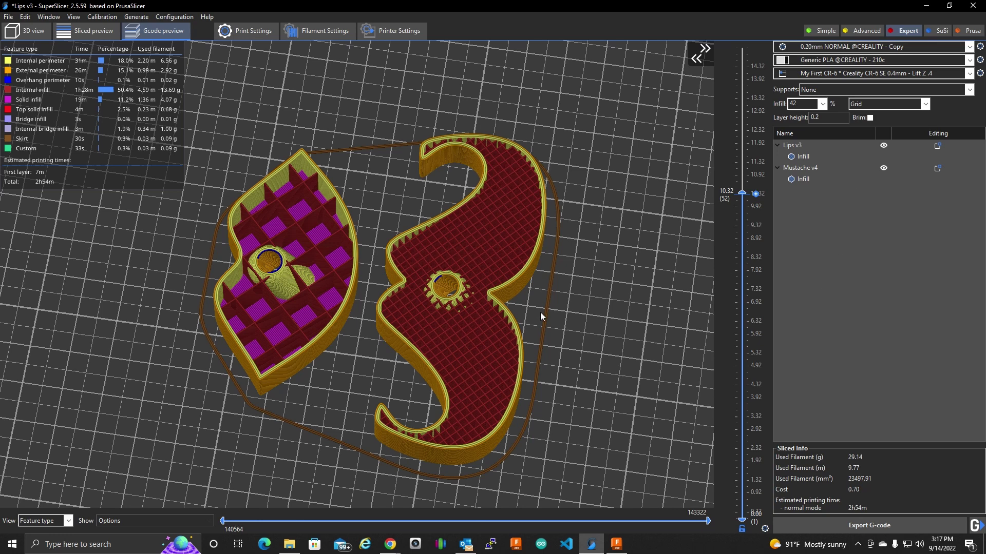
{"action": "left_click_drag", "start_coordinate": [540, 312], "coordinate": [531, 303]}
{"action": "scroll", "coordinate": [495, 331], "scroll_direction": "up", "scroll_amount": 3}
{"action": "scroll", "coordinate": [495, 331], "scroll_direction": "down", "scroll_amount": 5}
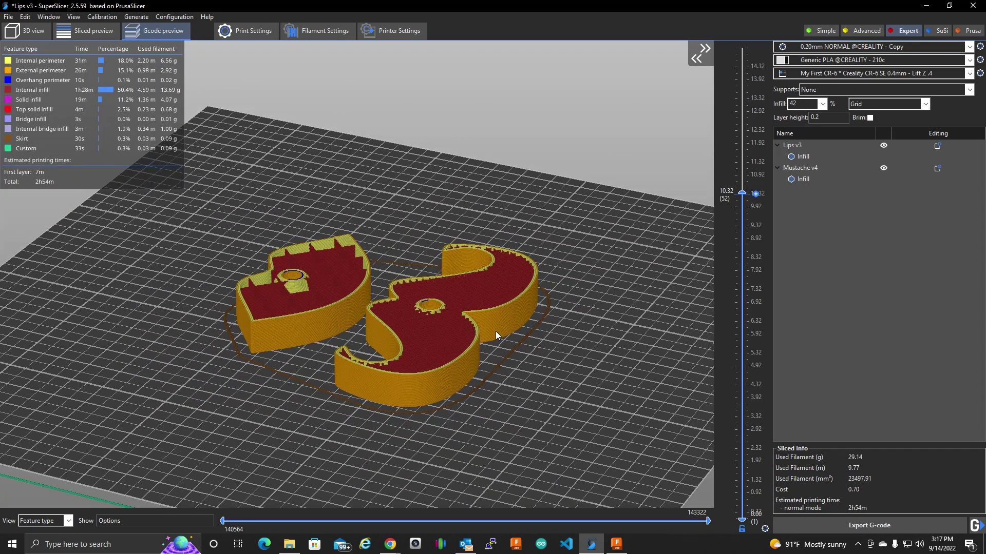
Add a Base Layer height override to Lips v3 and start changing it from 0.2 to 0.3.
{"action": "left_click", "coordinate": [803, 156]}
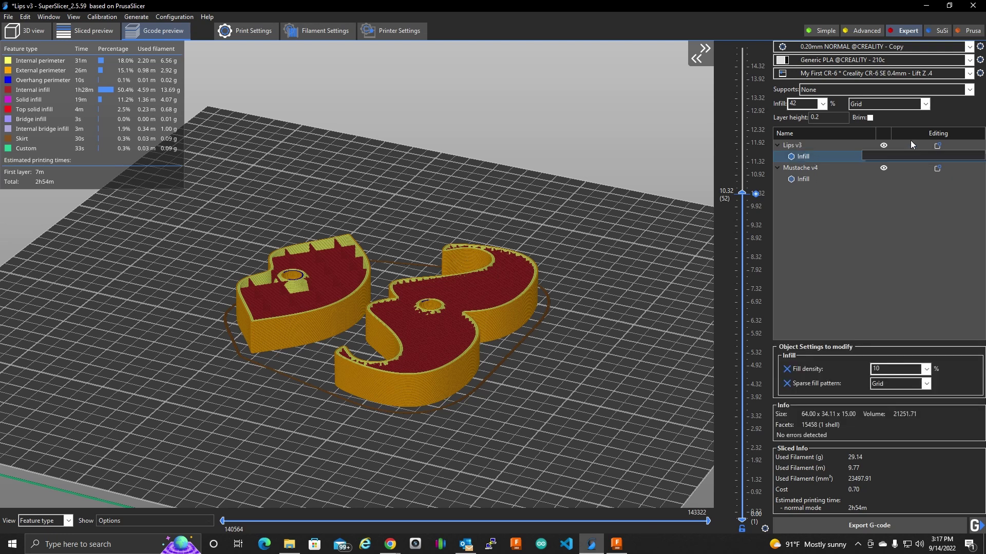
{"action": "left_click", "coordinate": [937, 147]}
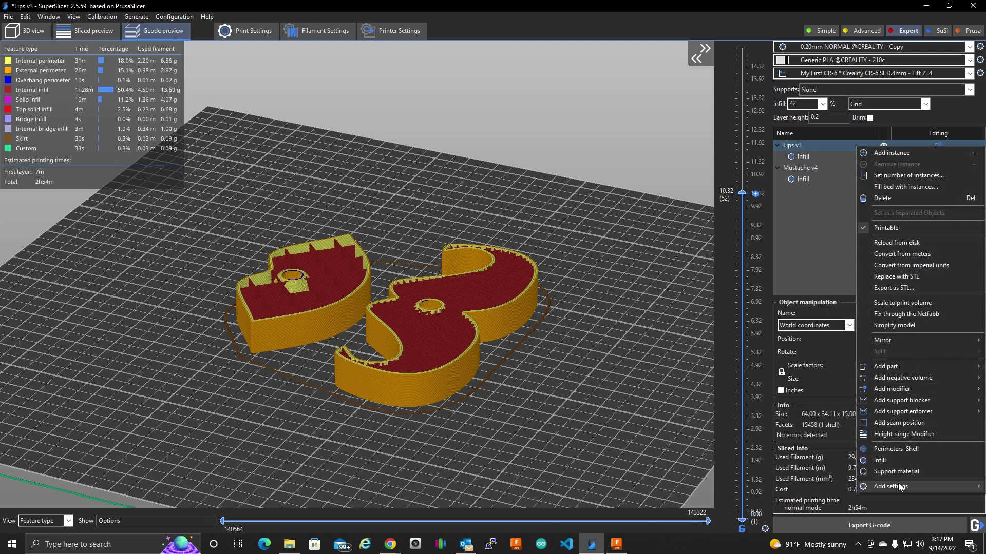
{"action": "mouse_move", "coordinate": [892, 486]}
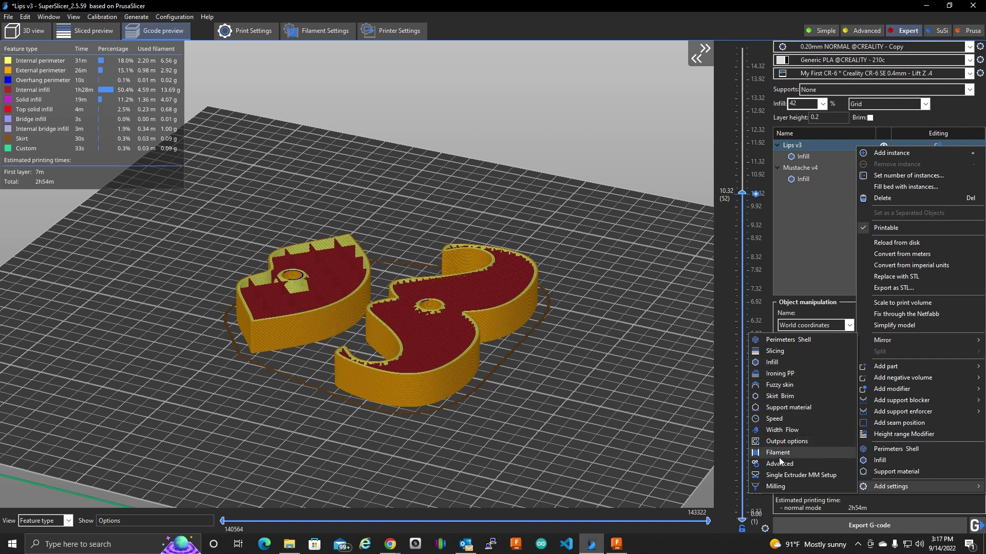
{"action": "left_click", "coordinate": [779, 352]}
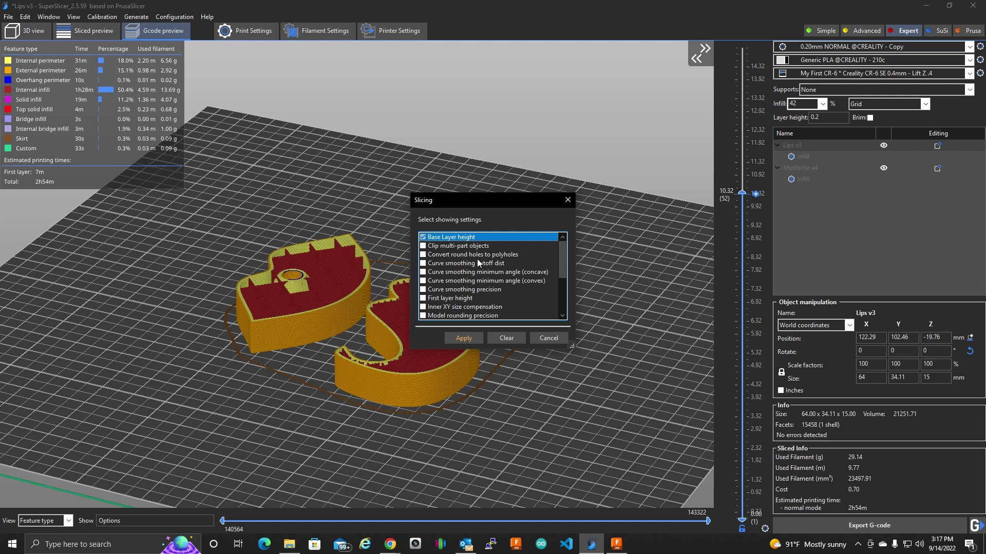
{"action": "left_click", "coordinate": [463, 339]}
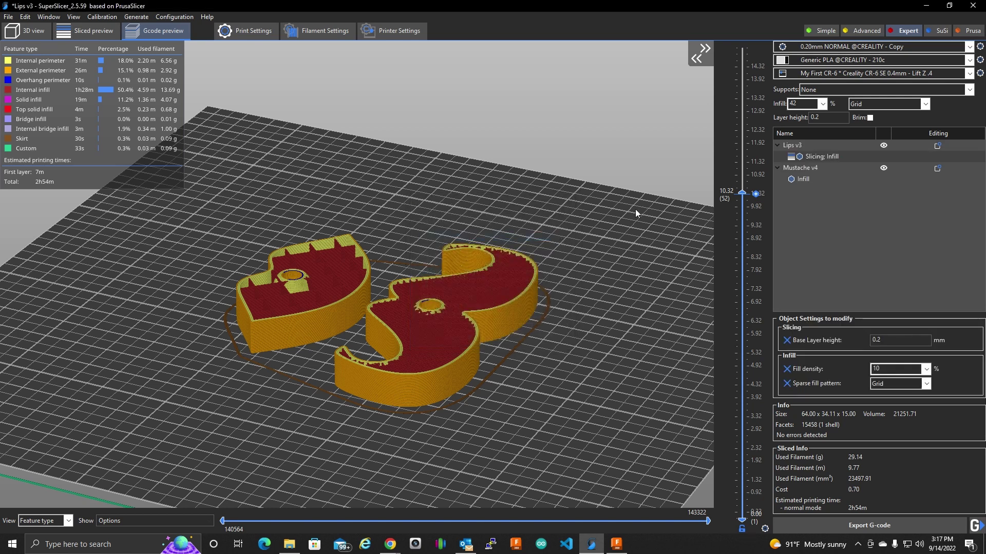
{"action": "double_click", "coordinate": [798, 147]}
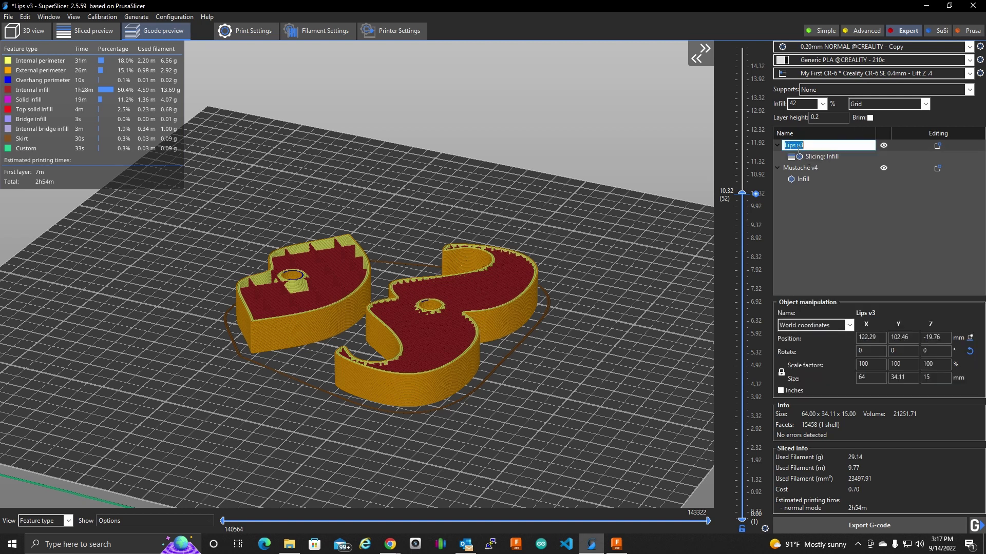
{"action": "left_click", "coordinate": [811, 157]}
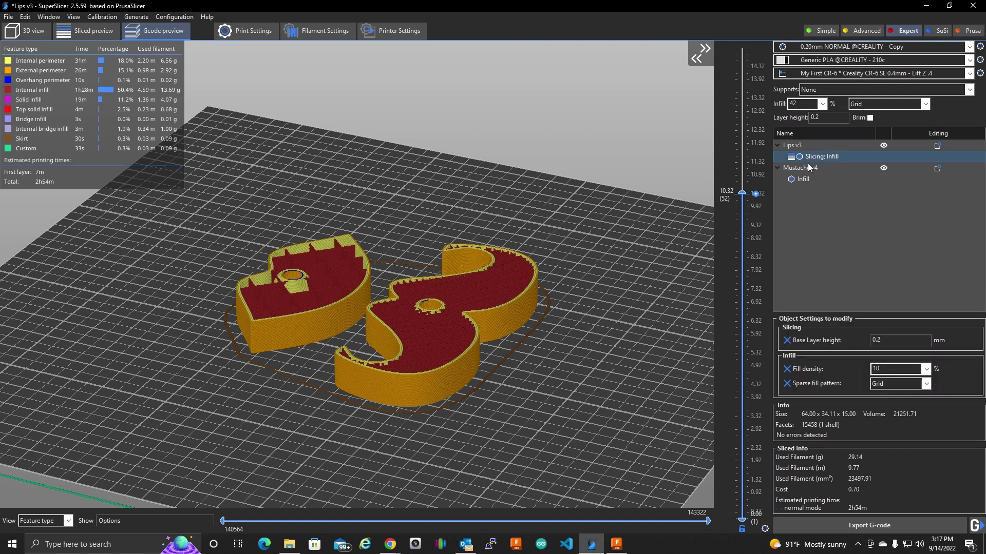
{"action": "left_click", "coordinate": [892, 343]}
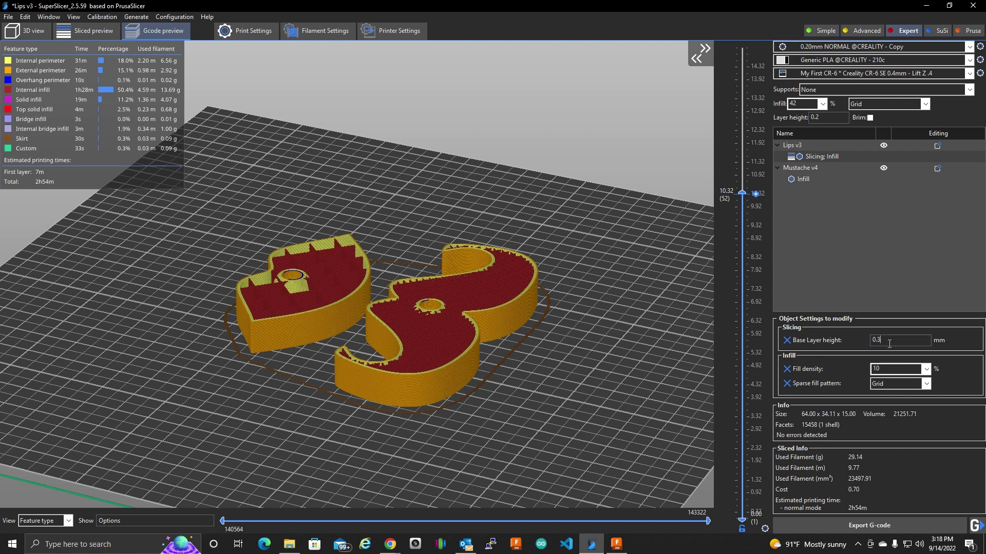
Set Top solid layers to 12 in the print profile's Perimeters & Shell page.
{"action": "left_click", "coordinate": [803, 181]}
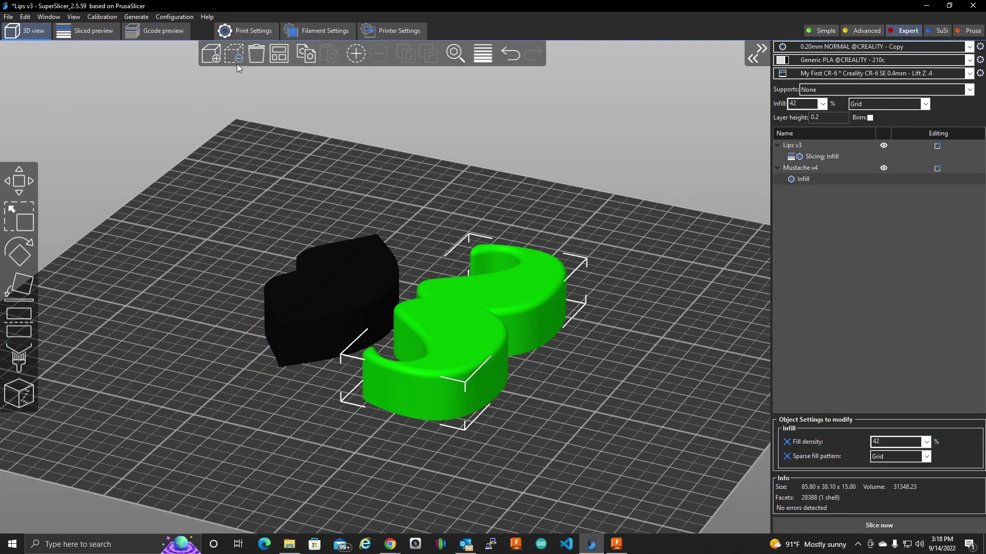
{"action": "left_click", "coordinate": [236, 32]}
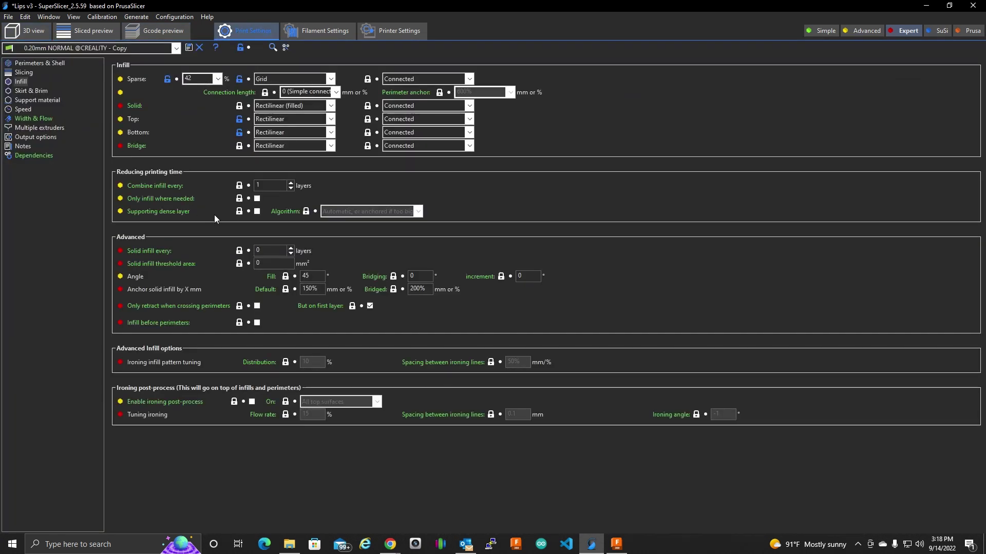
{"action": "left_click", "coordinate": [38, 63]}
{"action": "double_click", "coordinate": [281, 177]}
{"action": "type", "text": "12"}
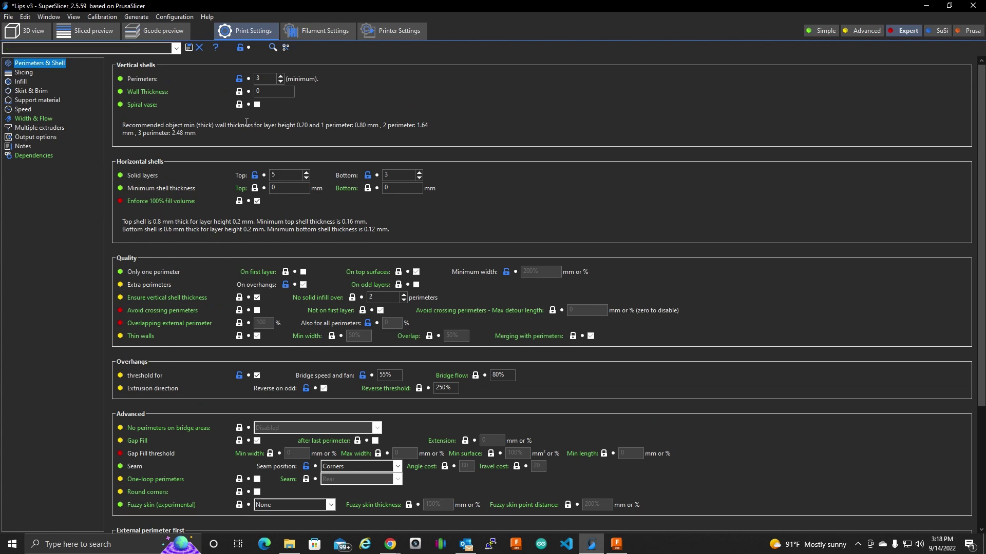
{"action": "key", "text": "Tab"}
{"action": "left_click", "coordinate": [23, 73]}
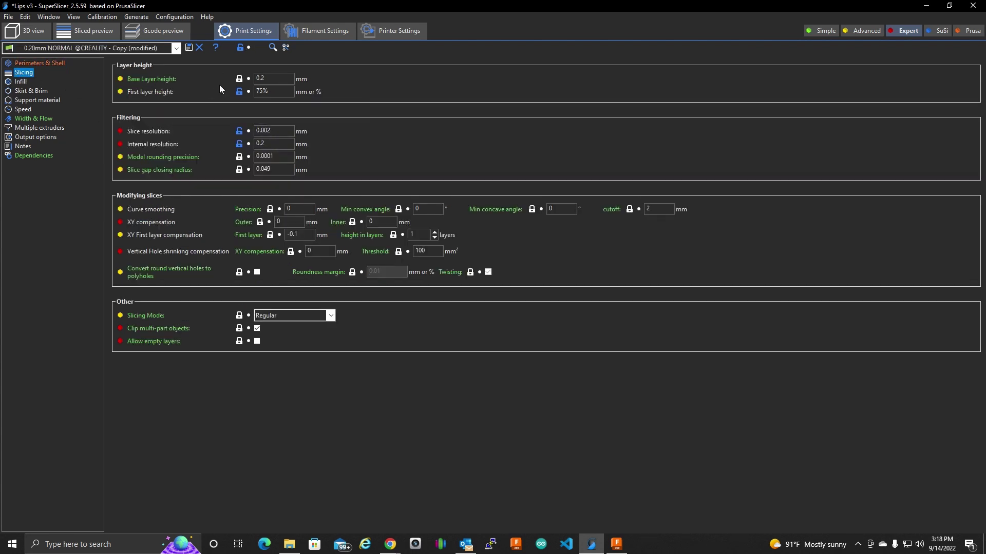
{"action": "left_click", "coordinate": [32, 34]}
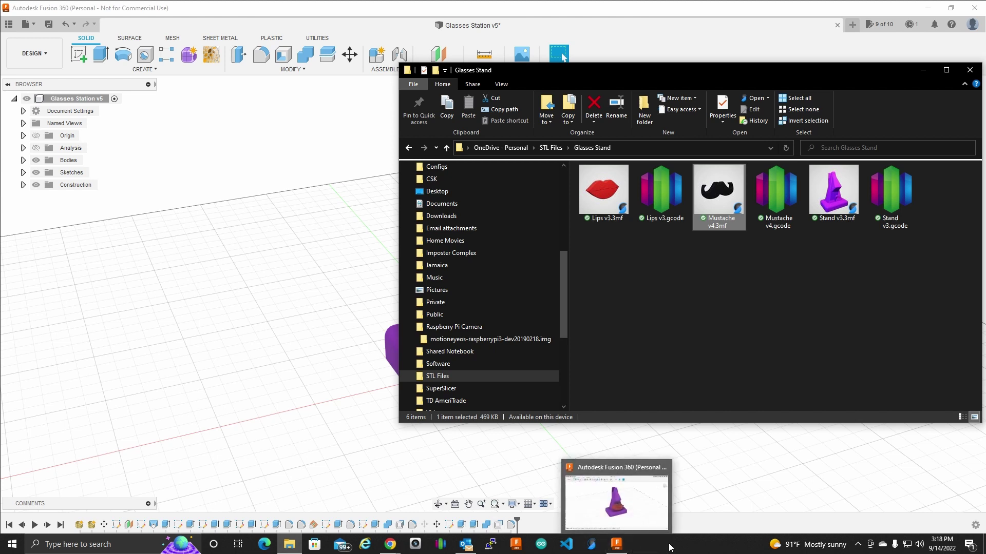
Bring SuperSlicer forward and drag Mustache v4.3mf from the Glasses Stand folder onto the bed.
{"action": "left_click", "coordinate": [593, 547]}
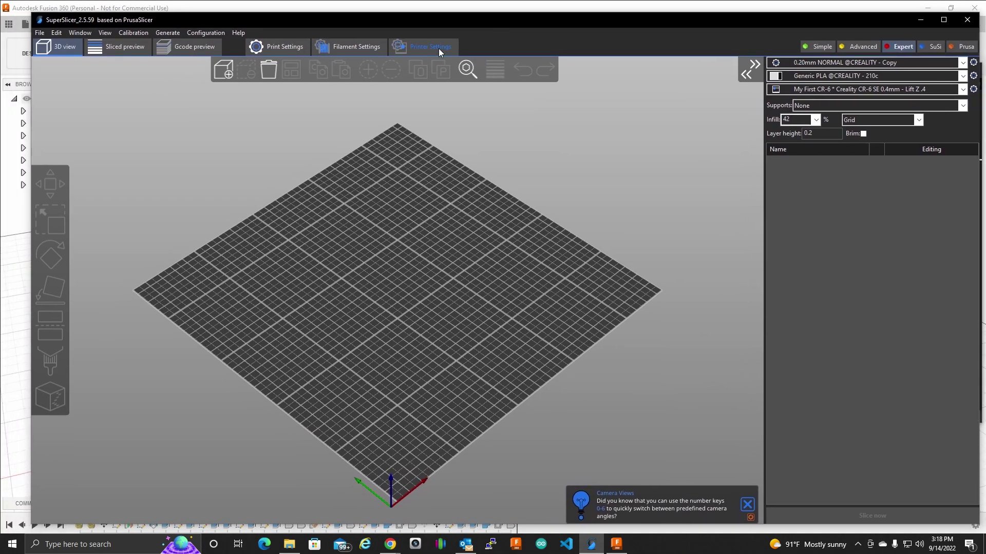
{"action": "left_click_drag", "start_coordinate": [420, 20], "coordinate": [402, 14]}
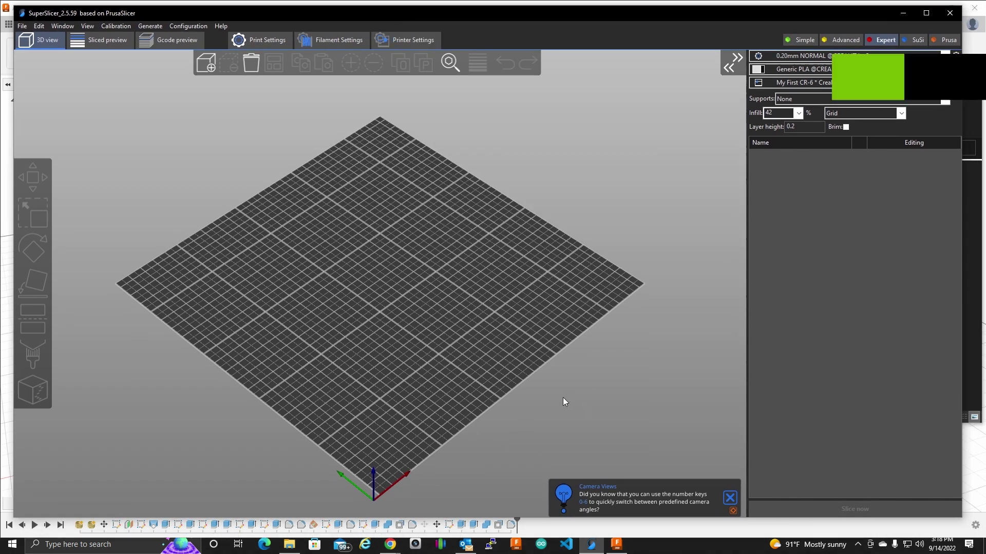
{"action": "left_click", "coordinate": [289, 544]}
{"action": "left_click_drag", "start_coordinate": [718, 194], "coordinate": [387, 270]}
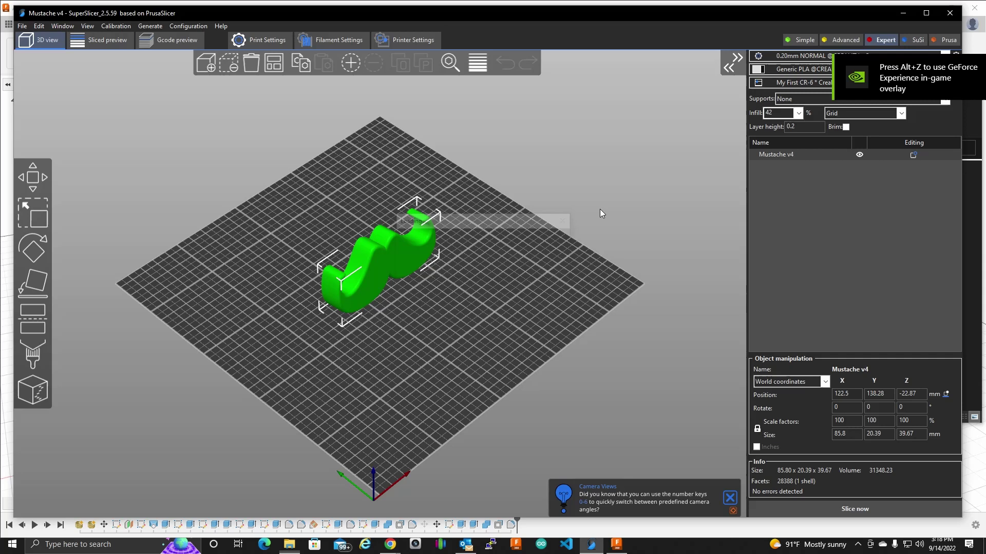
Load Lips v3.3mf onto the bed and move the mustache off it.
{"action": "left_click", "coordinate": [290, 544]}
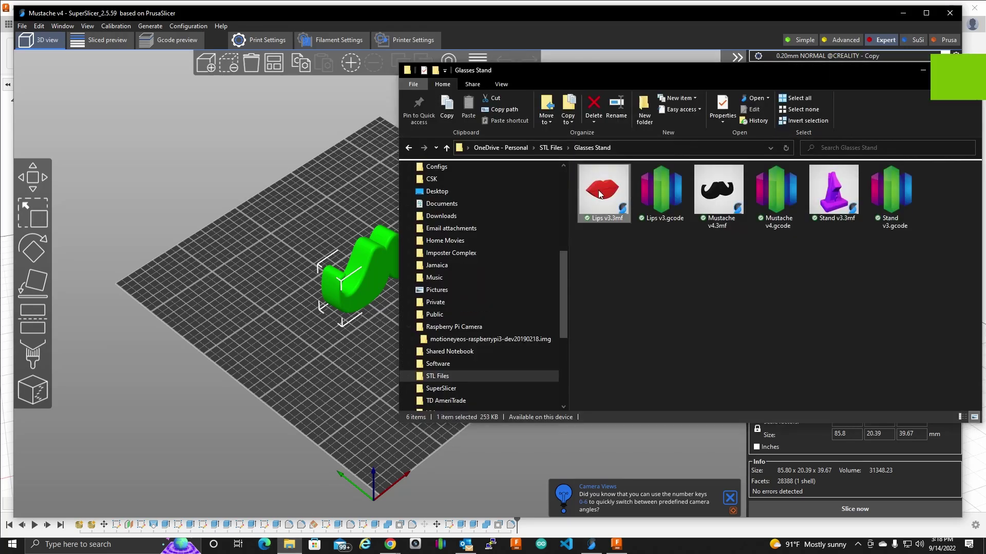
{"action": "left_click", "coordinate": [309, 394]}
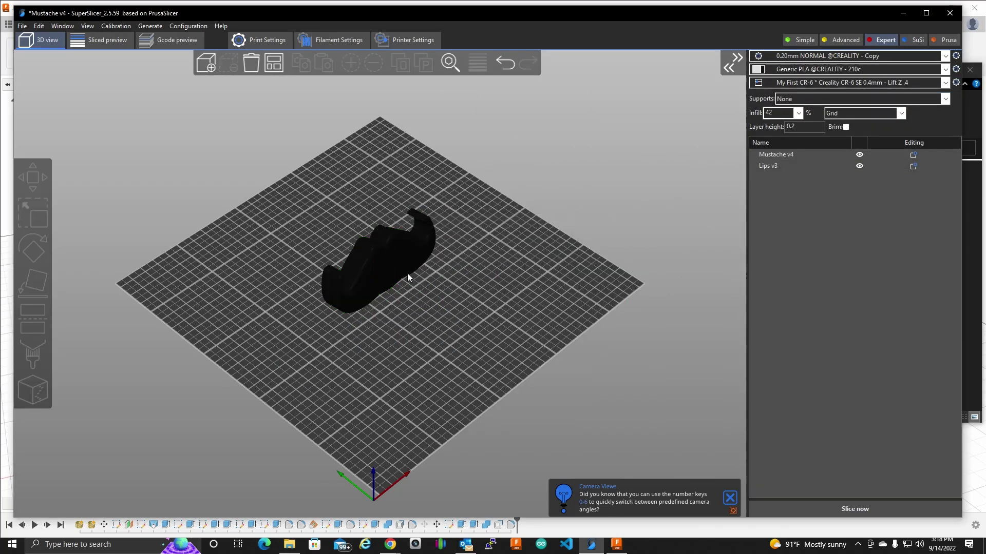
{"action": "left_click_drag", "start_coordinate": [407, 277], "coordinate": [478, 311]}
Lay the mustache flat with Place on face and auto-arrange both models.
{"action": "key", "text": "5"}
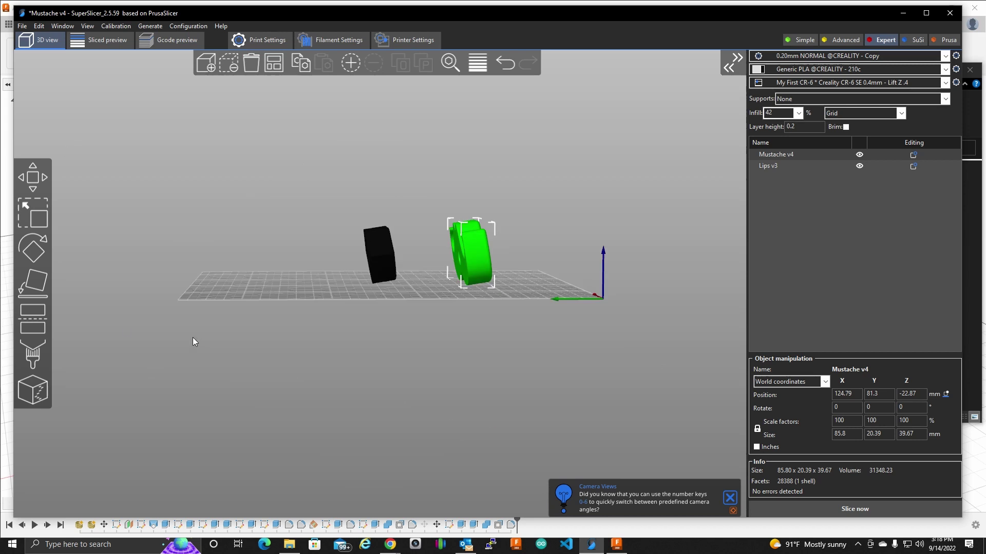
{"action": "mouse_move", "coordinate": [193, 341]}
{"action": "left_mouse_down"}
{"action": "mouse_move", "coordinate": [220, 356]}
{"action": "mouse_move", "coordinate": [195, 353]}
{"action": "left_mouse_up"}
{"action": "key", "text": "f"}
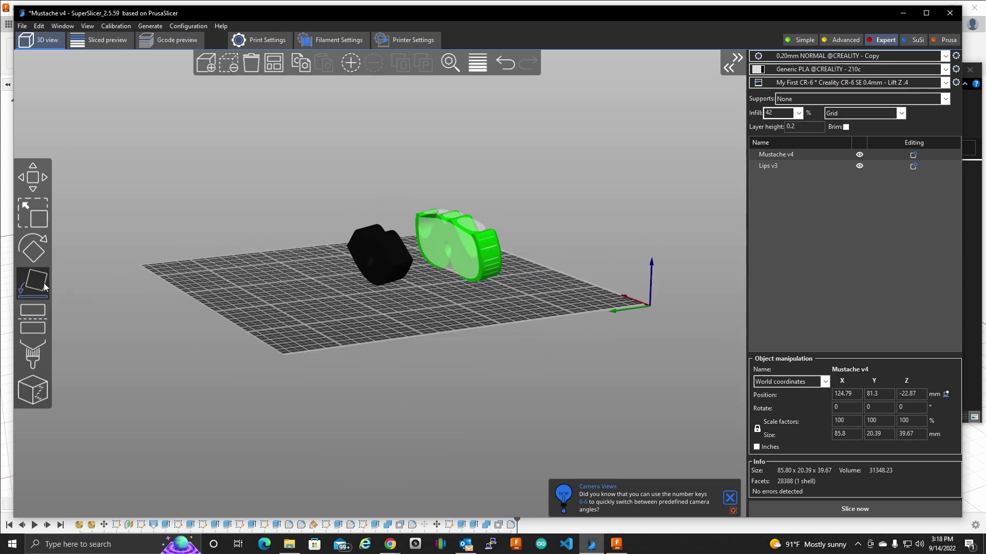
{"action": "left_click", "coordinate": [436, 254]}
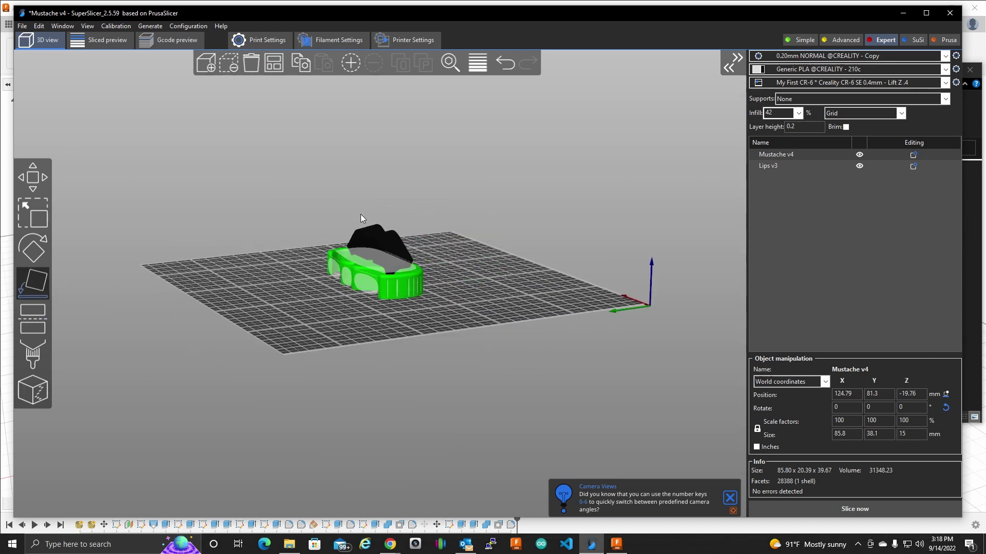
{"action": "left_click", "coordinate": [373, 236]}
{"action": "left_click", "coordinate": [274, 62]}
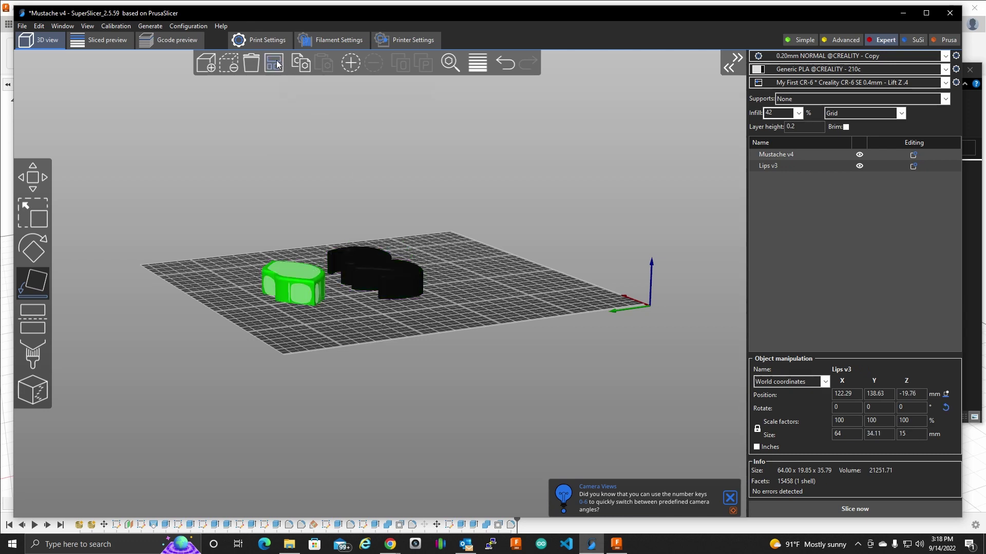
{"action": "left_click", "coordinate": [44, 283]}
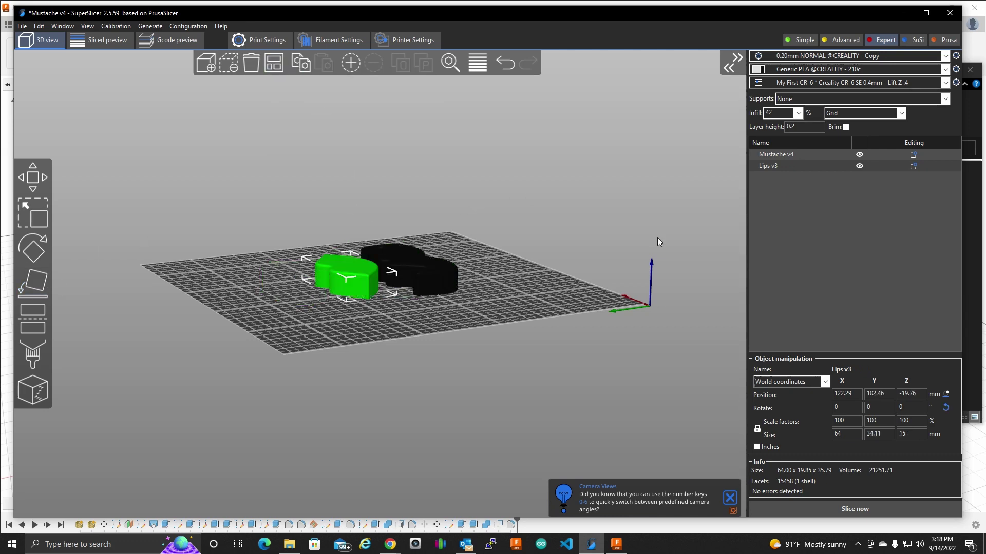
{"action": "left_click_drag", "start_coordinate": [657, 237], "coordinate": [783, 343]}
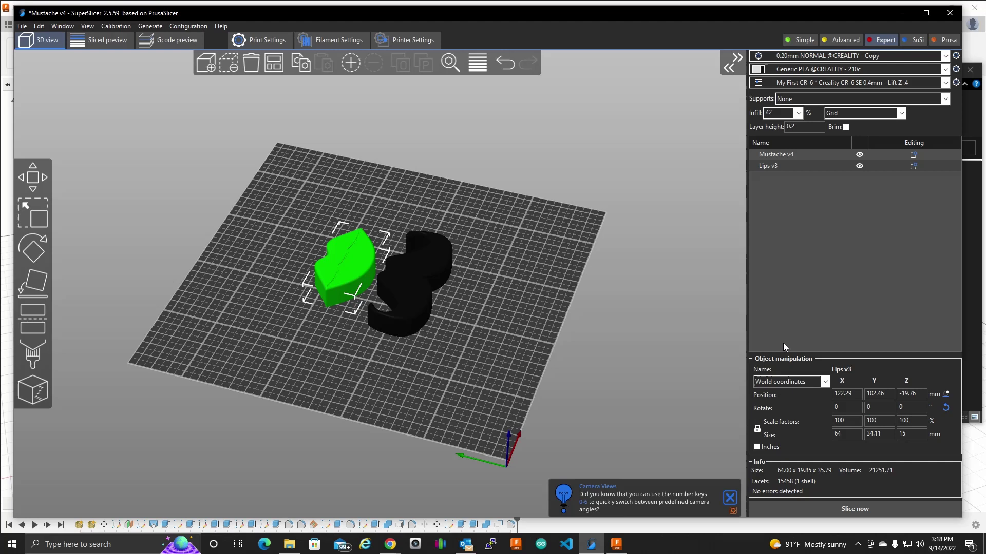
Add a per-object Base Layer height slicing override to Mustache v4.
{"action": "left_click", "coordinate": [773, 155]}
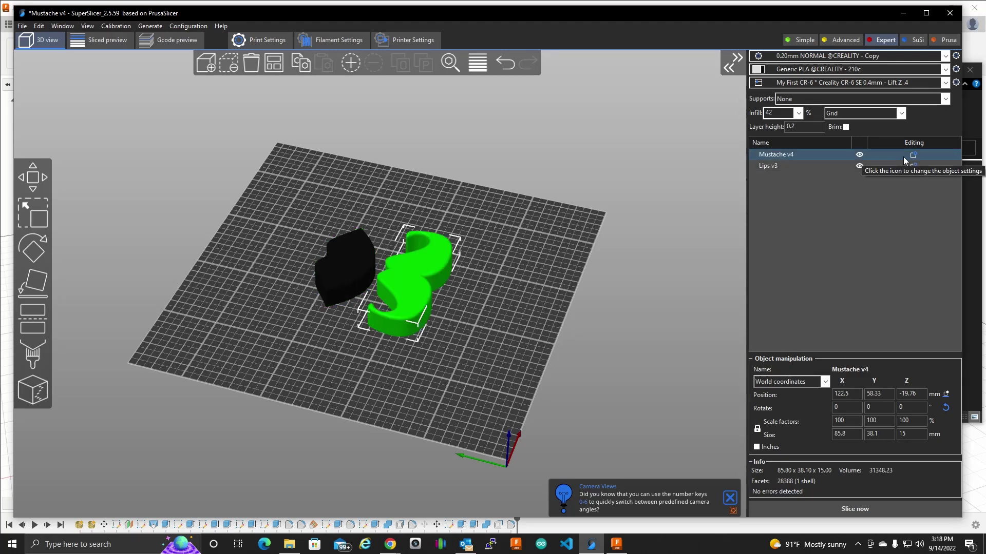
{"action": "right_click", "coordinate": [858, 155]}
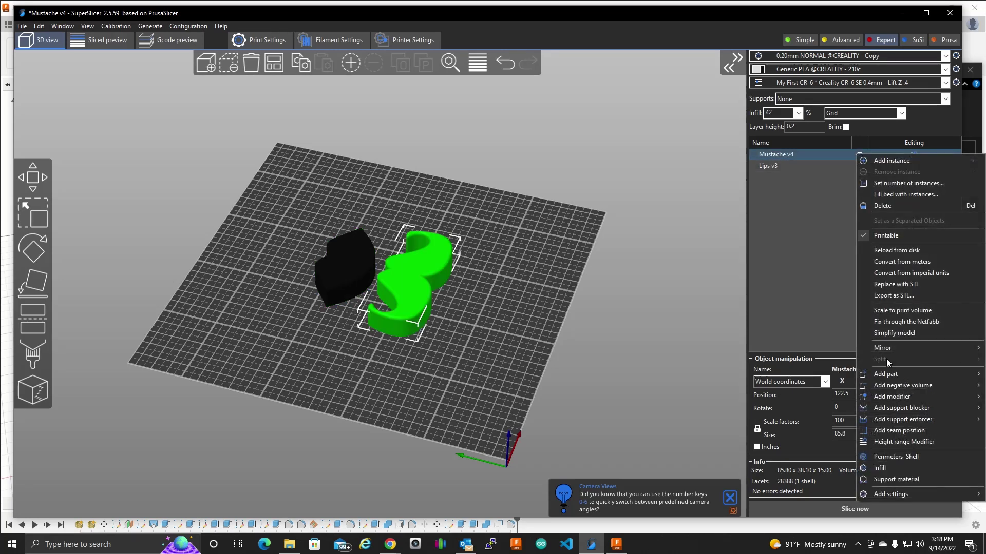
{"action": "mouse_move", "coordinate": [886, 493]}
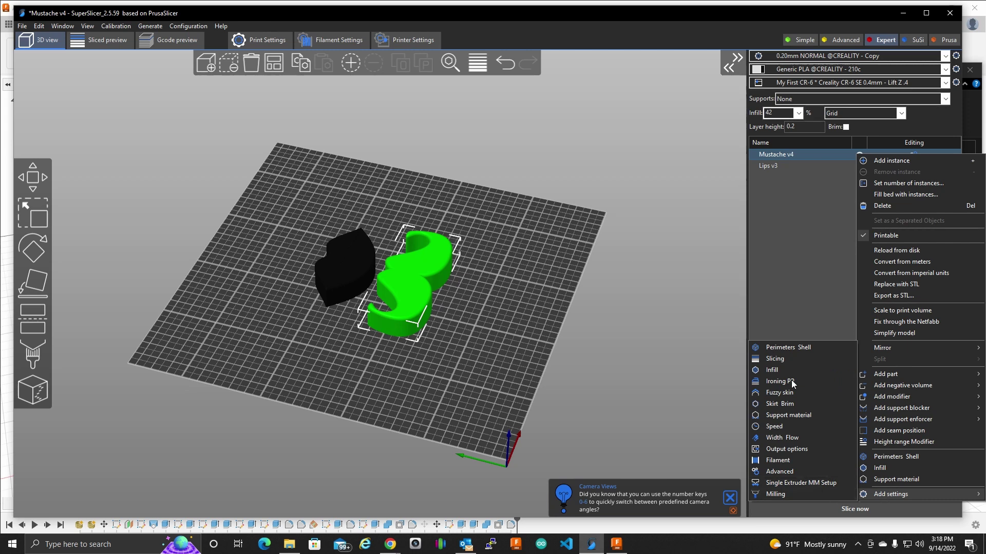
{"action": "left_click", "coordinate": [787, 359]}
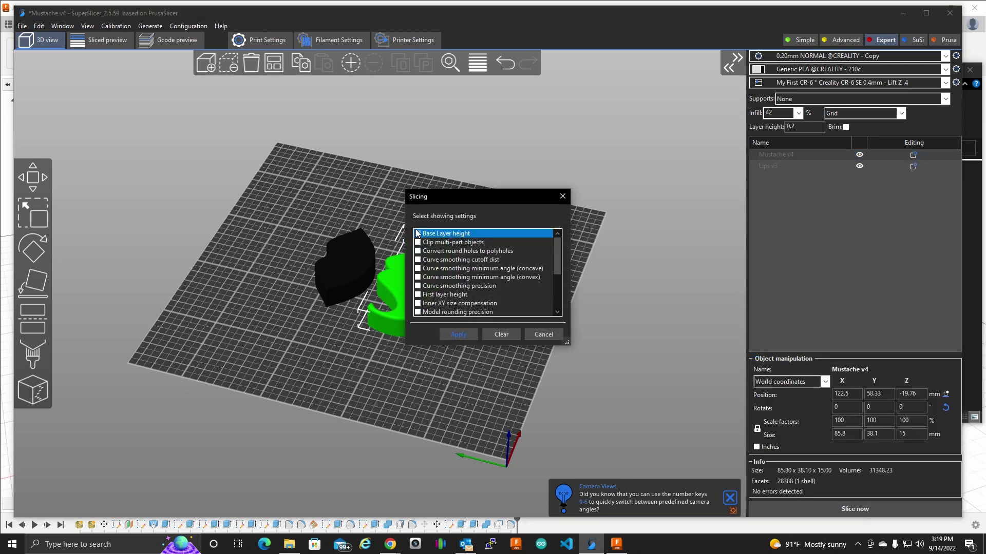
{"action": "left_click", "coordinate": [473, 335]}
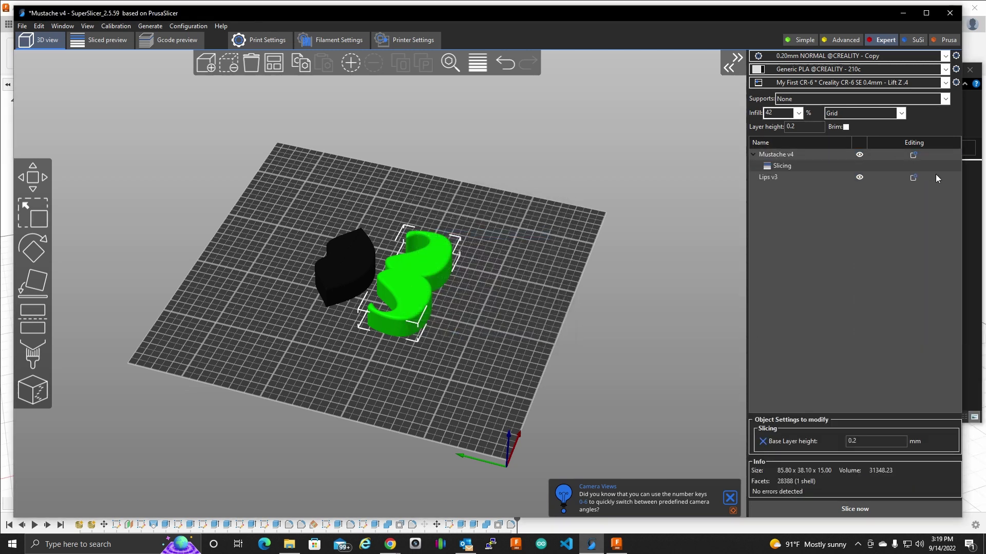
Add a per-object Base Layer height slicing override to Lips v3.
{"action": "left_click", "coordinate": [914, 178]}
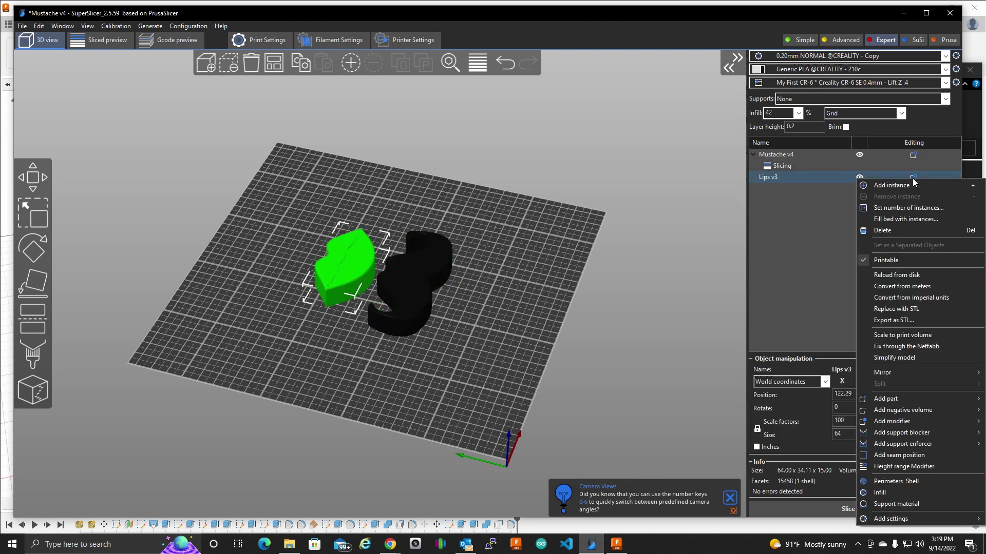
{"action": "mouse_move", "coordinate": [888, 516]}
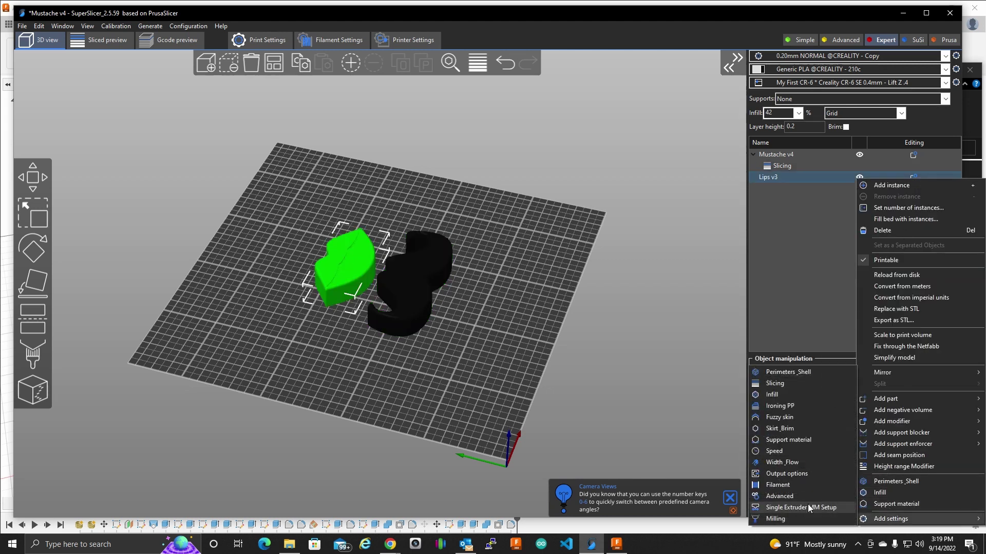
{"action": "left_click", "coordinate": [778, 386]}
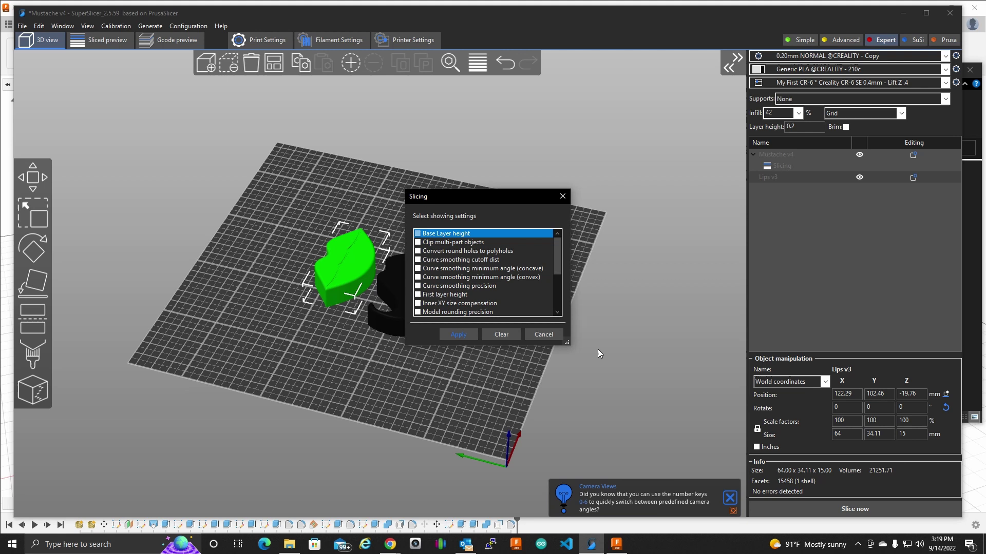
{"action": "left_click", "coordinate": [418, 234]}
{"action": "left_click", "coordinate": [458, 334]}
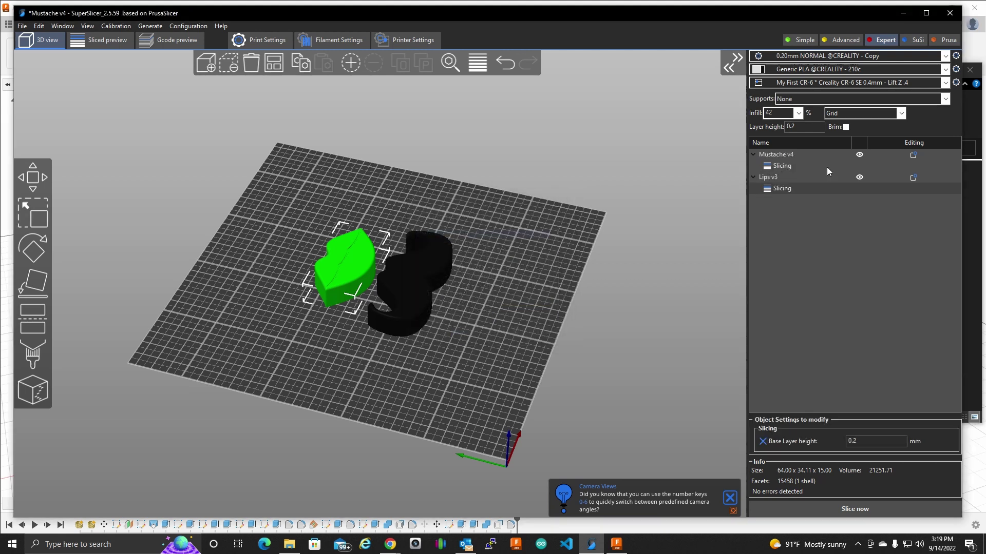
Review both models' slicing settings and start editing the lips' base layer height.
{"action": "left_click", "coordinate": [790, 166]}
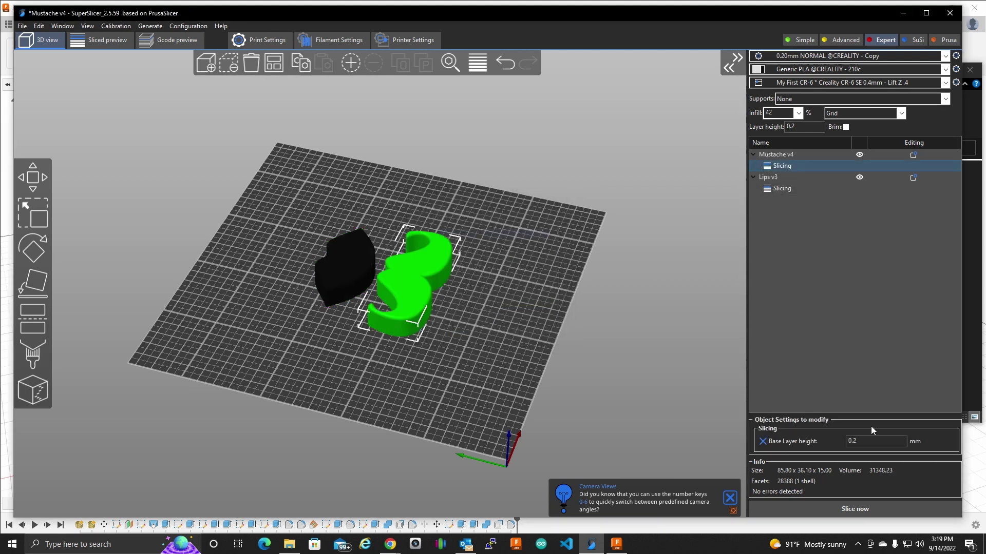
{"action": "left_click", "coordinate": [346, 275]}
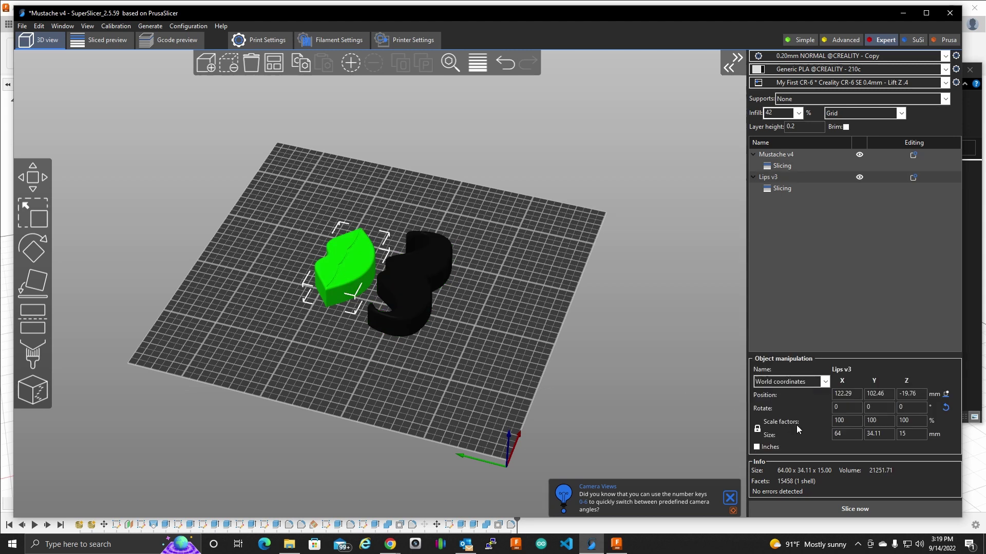
{"action": "left_click", "coordinate": [782, 167]}
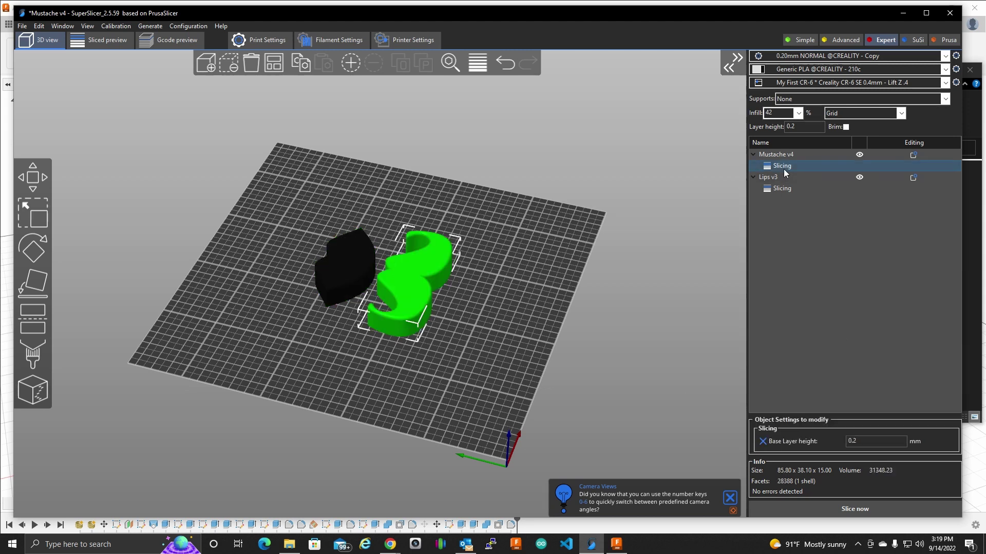
{"action": "left_click", "coordinate": [777, 190]}
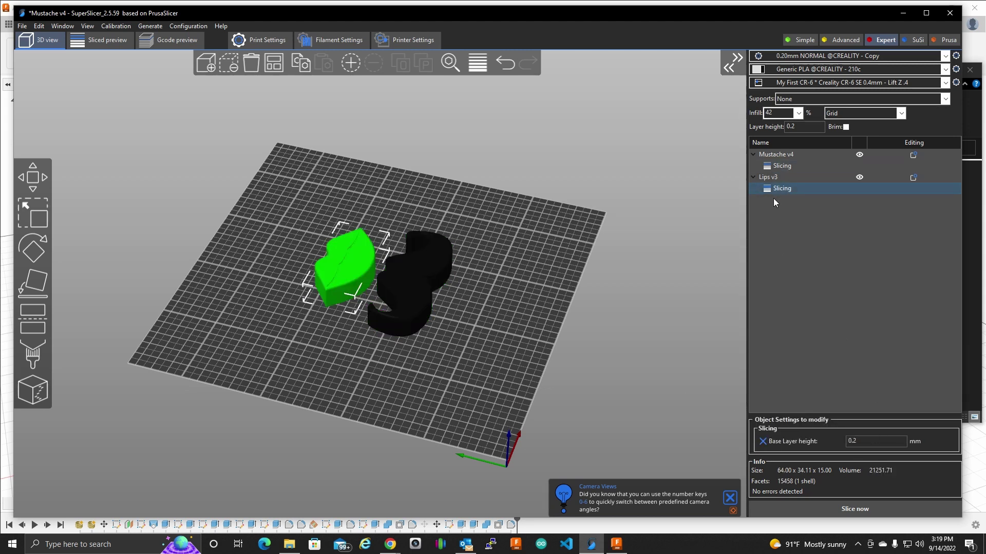
{"action": "left_click", "coordinate": [866, 444]}
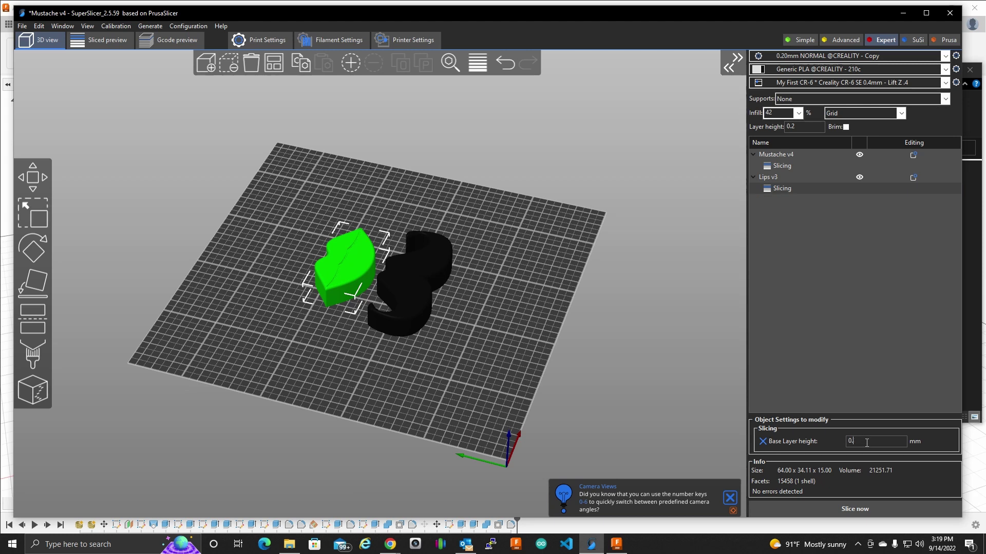
Slice both models, then switch to the slicer window and maximize it.
{"action": "left_click", "coordinate": [848, 510]}
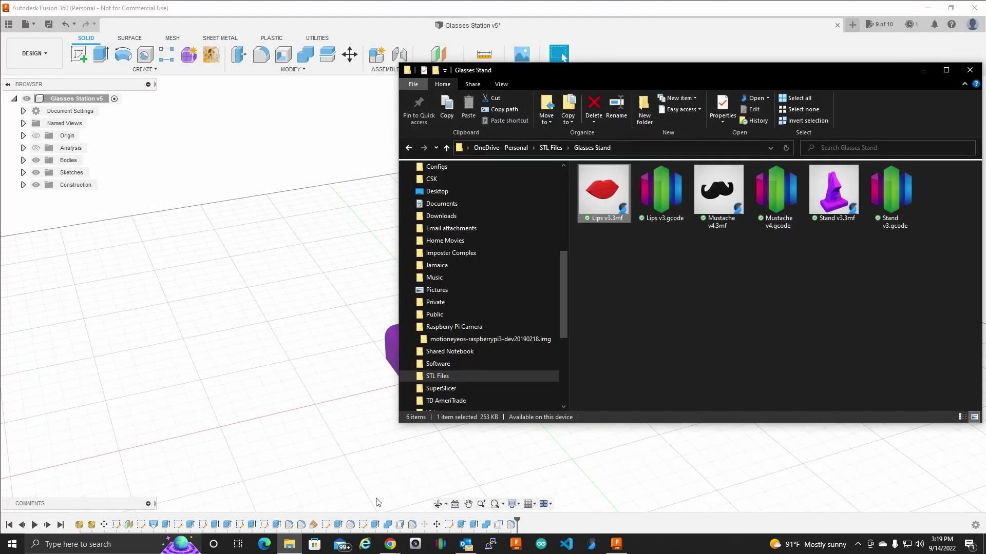
{"action": "left_click", "coordinate": [592, 544]}
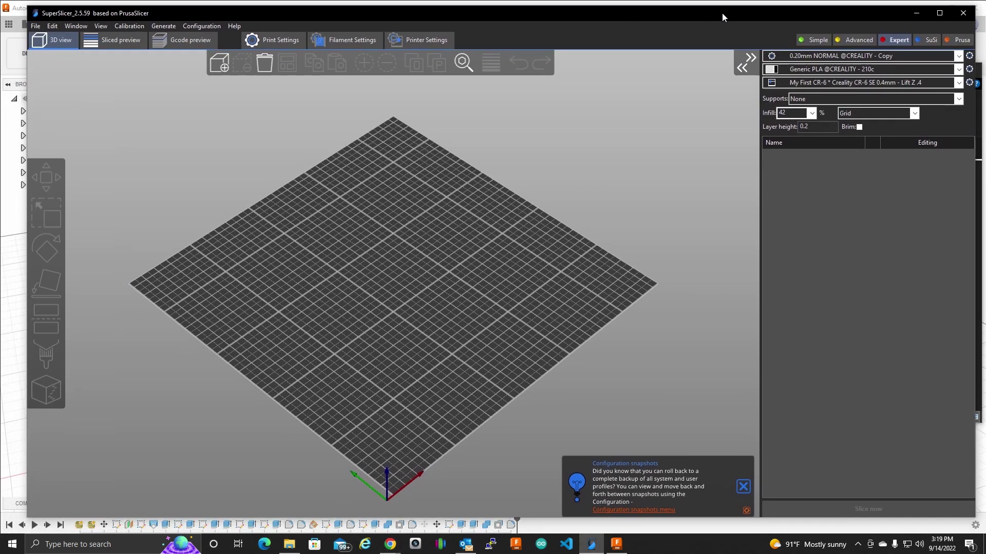
{"action": "left_click", "coordinate": [947, 13]}
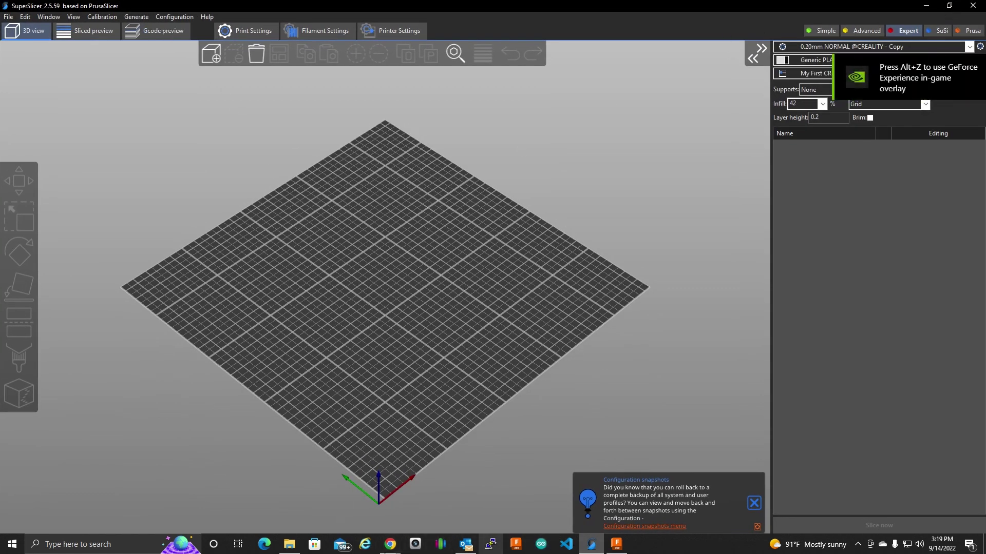
Drag Mustache v4.3mf and Lips v3.3mf from the folder onto the bed.
{"action": "left_click", "coordinate": [289, 544]}
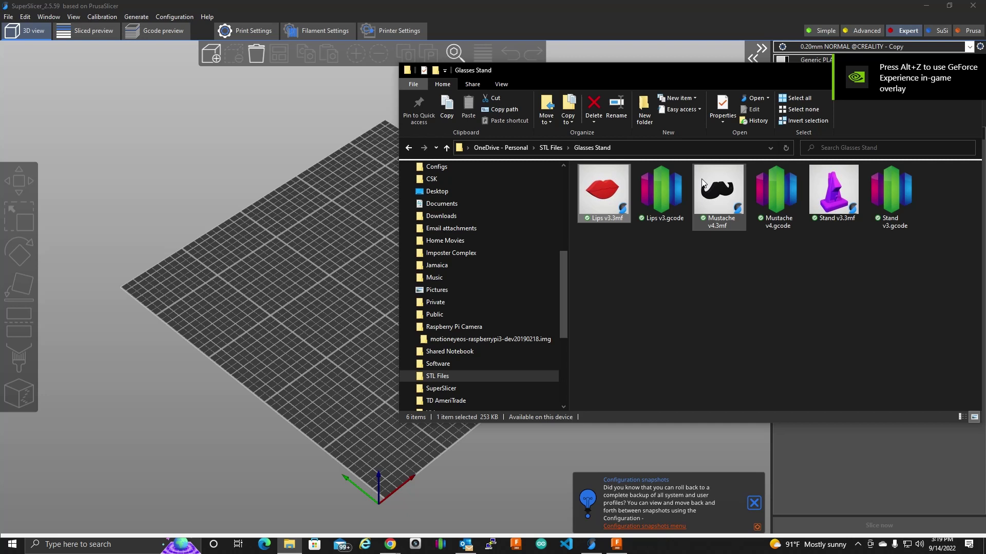
{"action": "left_click_drag", "start_coordinate": [719, 191], "coordinate": [334, 265]}
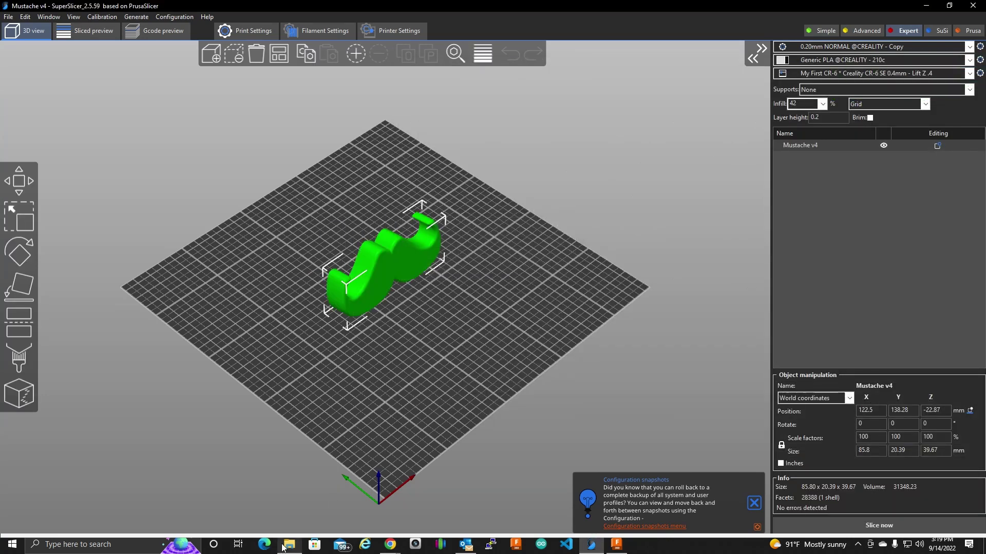
{"action": "key", "text": "alt+Tab"}
{"action": "left_click_drag", "start_coordinate": [606, 186], "coordinate": [343, 374]}
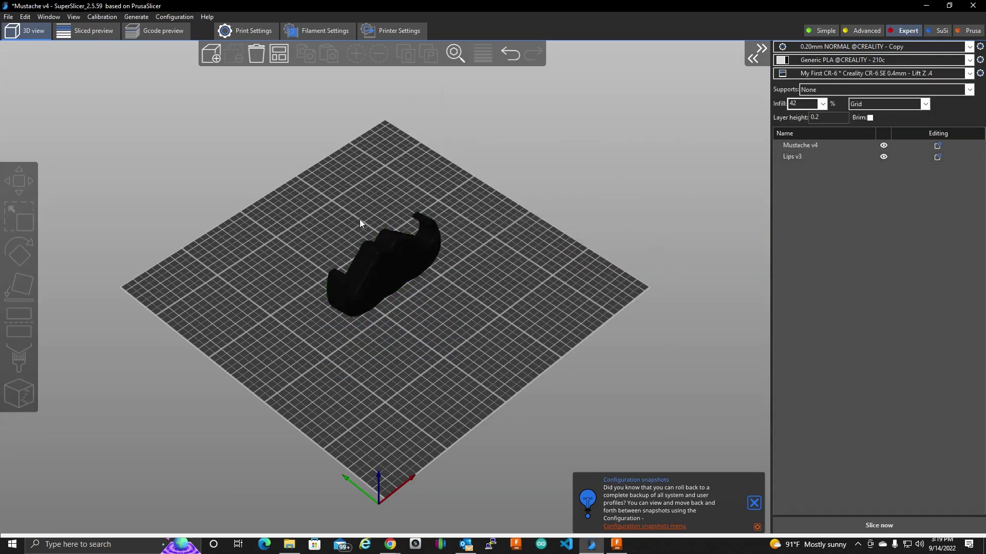
Lay the lips and mustache flat with Place on face and arrange them.
{"action": "left_click_drag", "start_coordinate": [282, 270], "coordinate": [330, 252]}
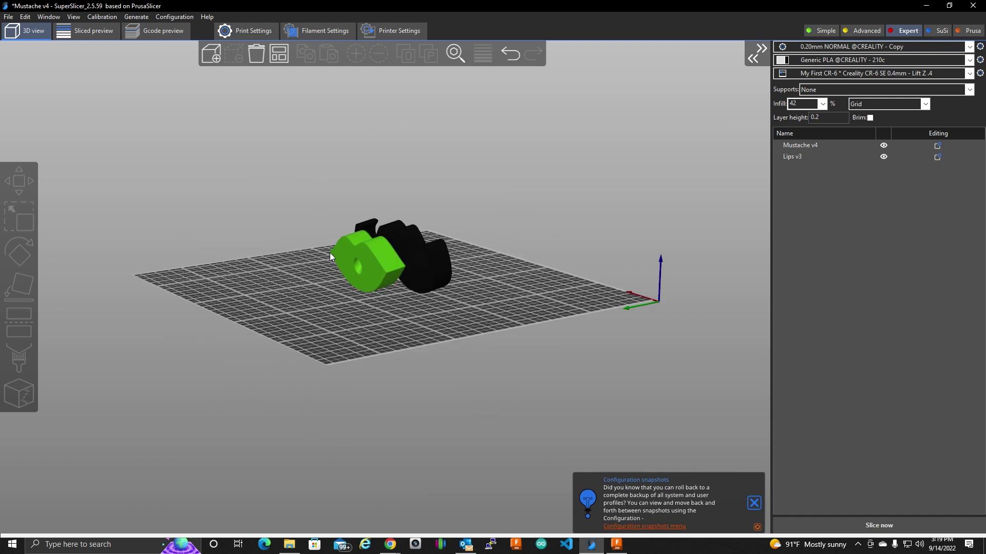
{"action": "left_click", "coordinate": [367, 254]}
{"action": "key", "text": "f"}
{"action": "left_click", "coordinate": [366, 252]}
{"action": "left_click", "coordinate": [425, 270]}
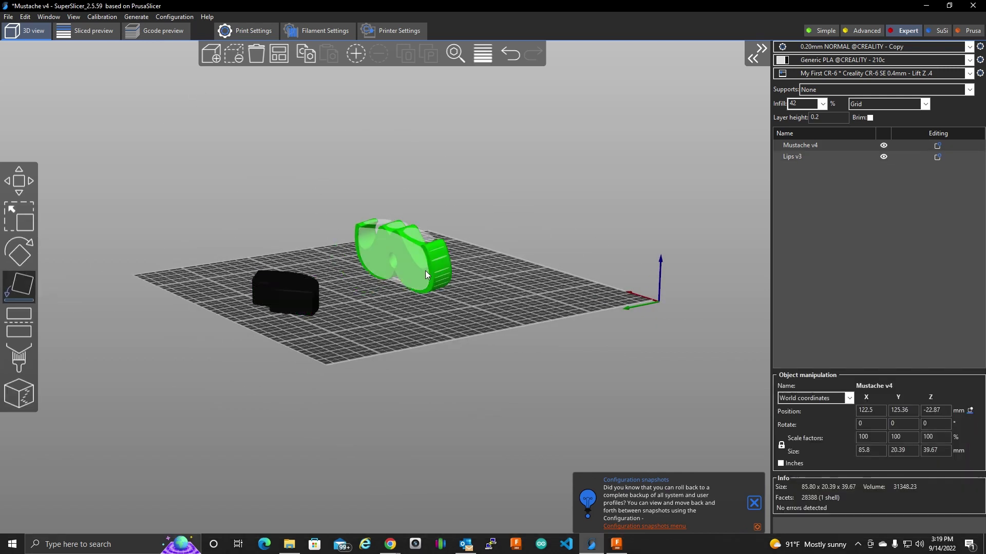
{"action": "left_click", "coordinate": [418, 288]}
{"action": "left_click", "coordinate": [279, 54]}
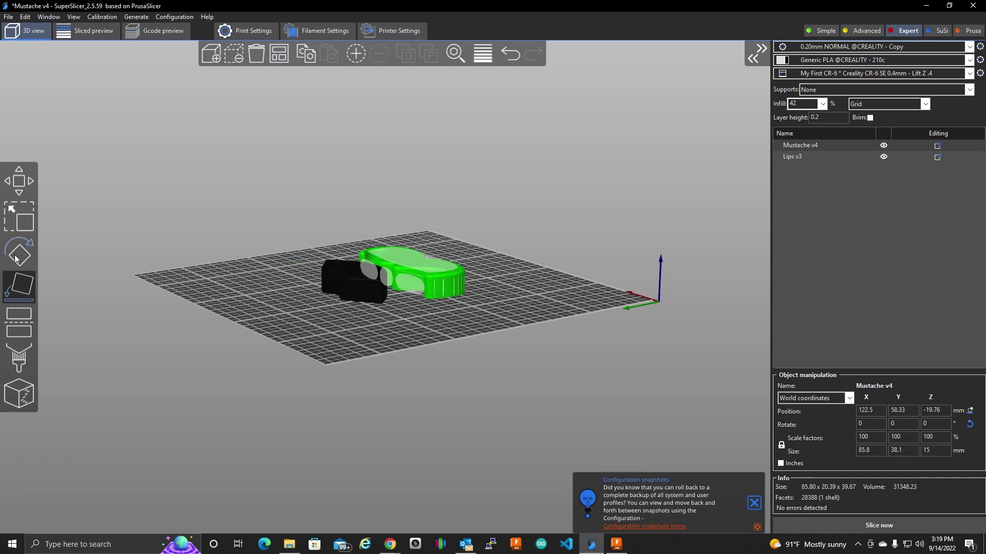
{"action": "mouse_move", "coordinate": [555, 205]}
{"action": "left_mouse_down"}
{"action": "mouse_move", "coordinate": [531, 233]}
{"action": "mouse_move", "coordinate": [564, 221]}
{"action": "left_mouse_up"}
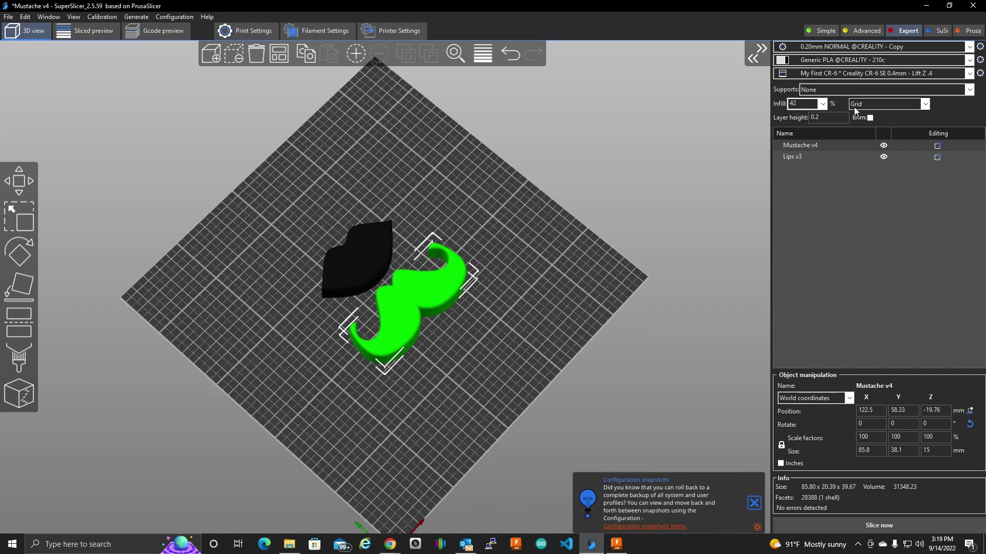
Add a per-object Infill setting to both Mustache v4 and the lips model.
{"action": "left_click", "coordinate": [936, 148]}
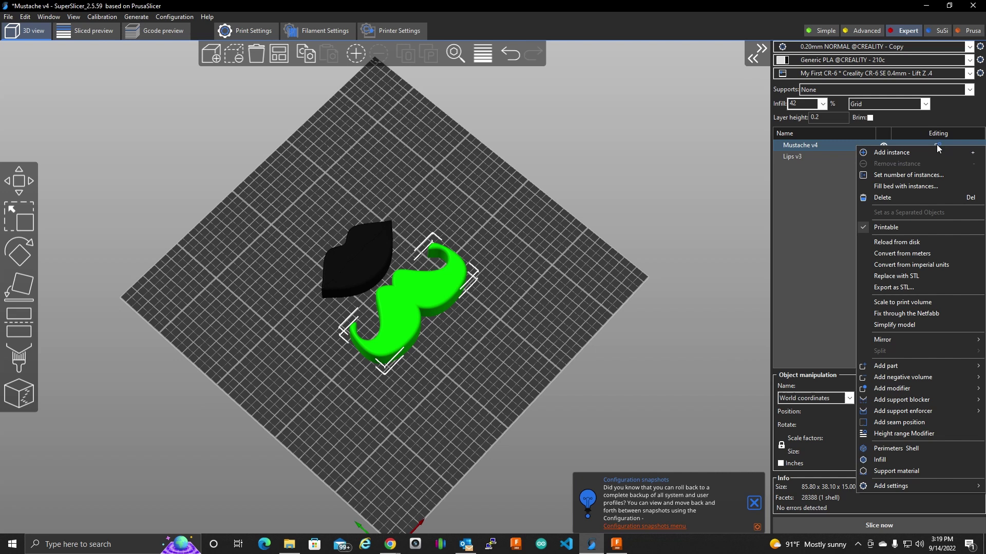
{"action": "left_click", "coordinate": [884, 460]}
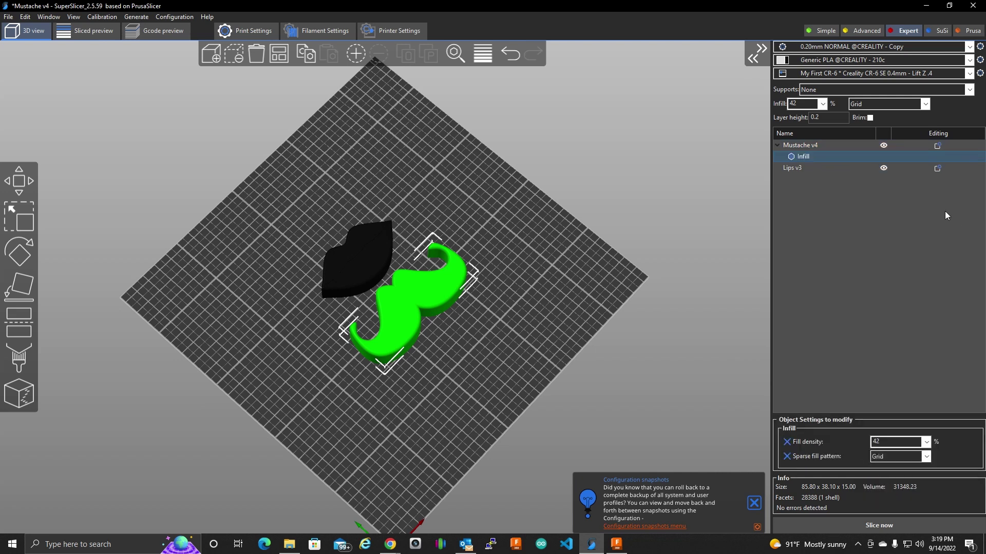
{"action": "left_click", "coordinate": [937, 168]}
{"action": "left_click", "coordinate": [888, 488]}
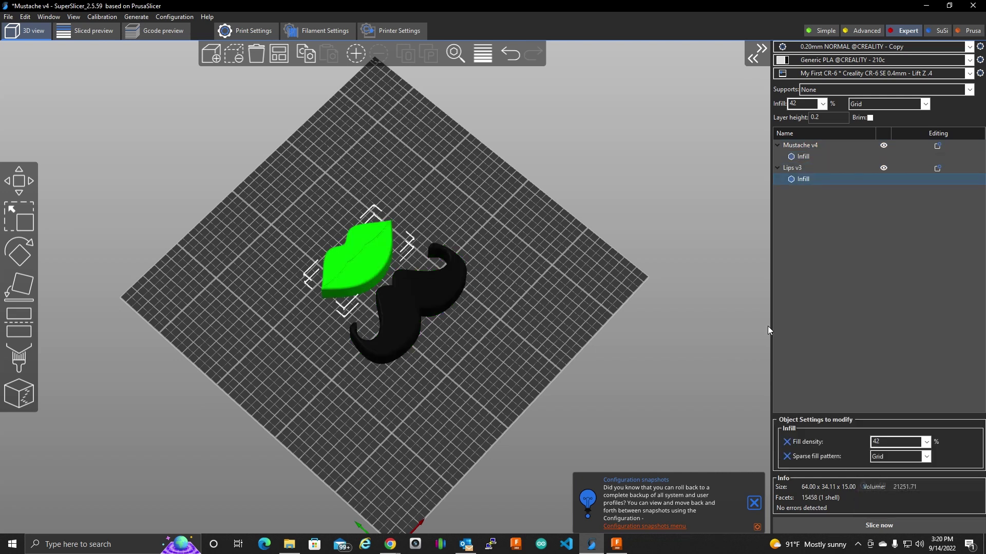
Set Mustache v4's per-object fill density to 10%.
{"action": "left_click", "coordinate": [802, 156]}
{"action": "left_click", "coordinate": [924, 441]}
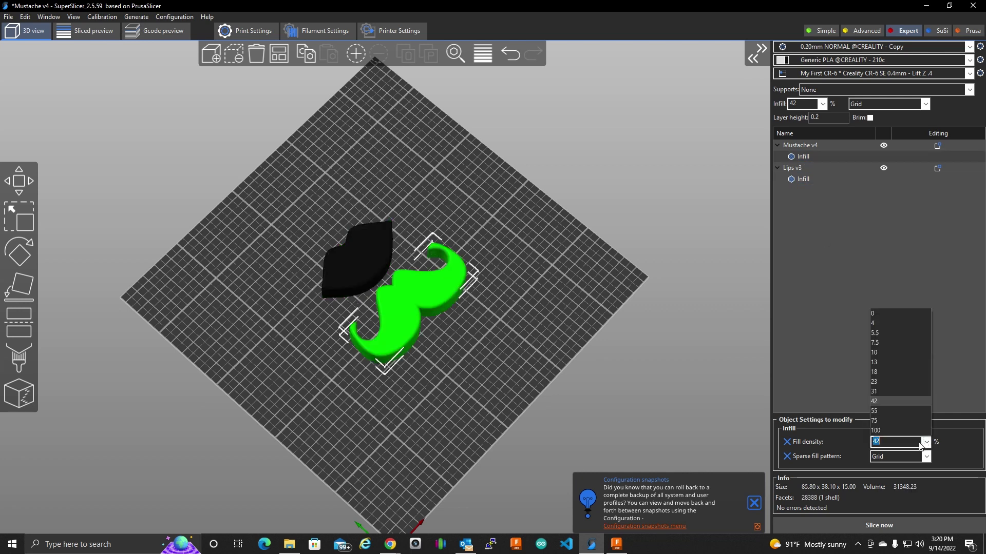
{"action": "left_click", "coordinate": [883, 357]}
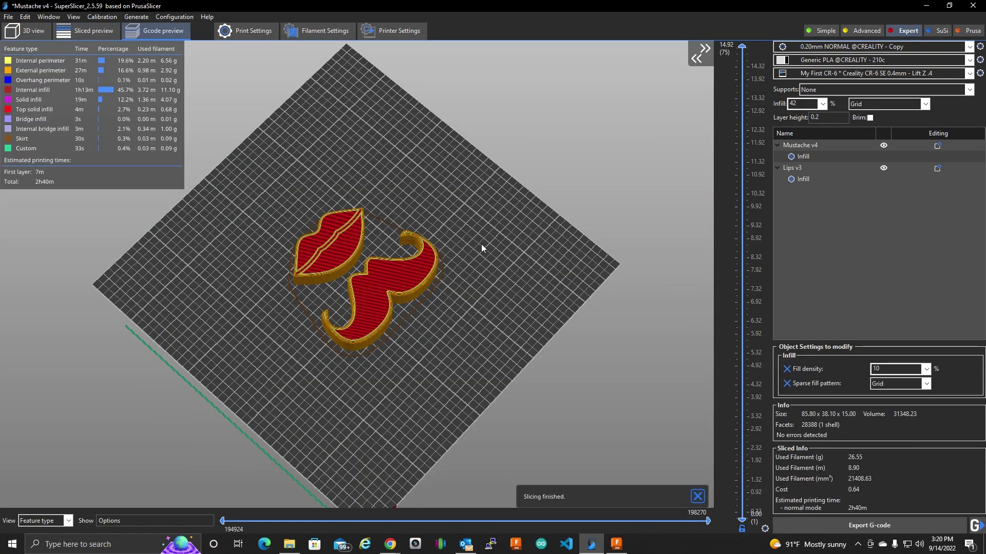
{"action": "left_click_drag", "start_coordinate": [465, 316], "coordinate": [483, 288]}
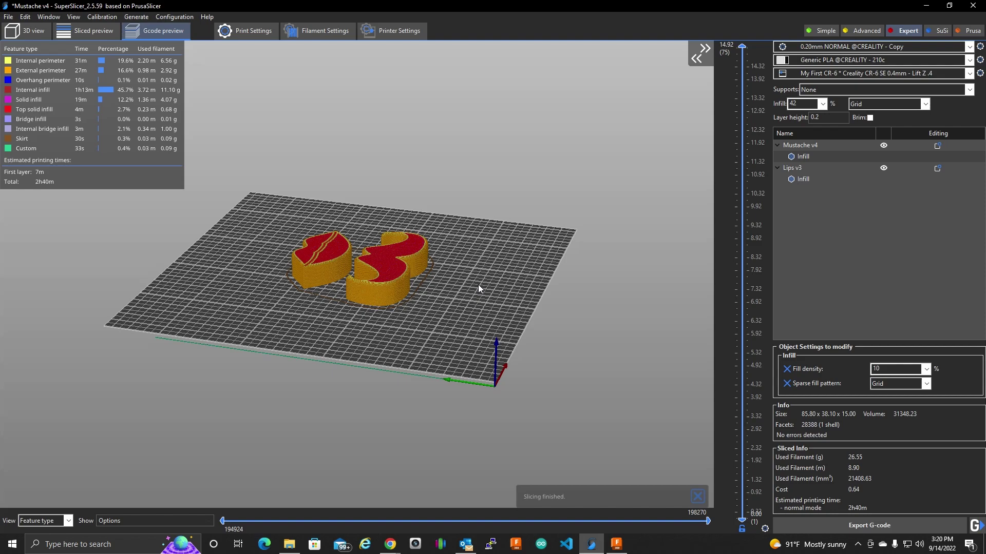
{"action": "scroll", "coordinate": [346, 283], "scroll_direction": "up", "scroll_amount": 10}
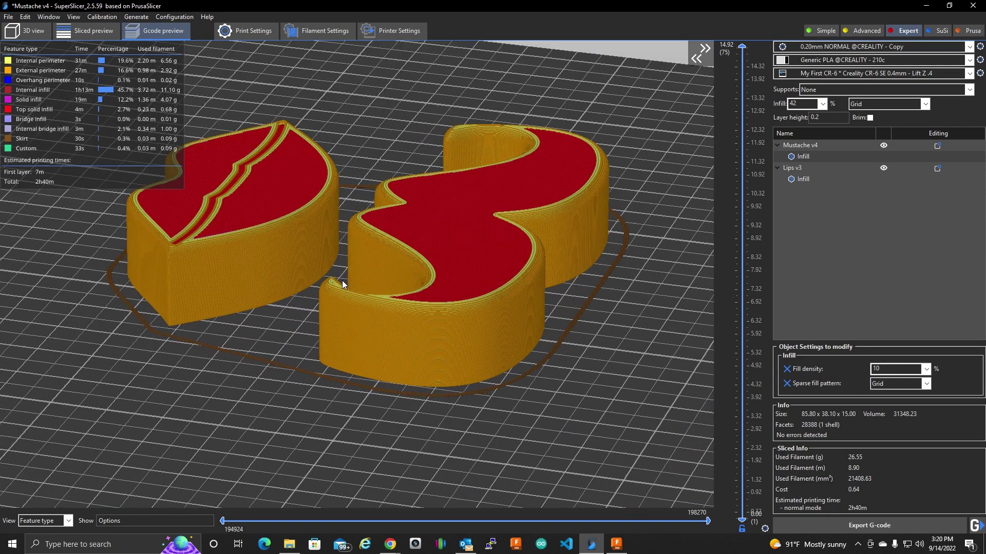
{"action": "scroll", "coordinate": [286, 272], "scroll_direction": "down", "scroll_amount": 5}
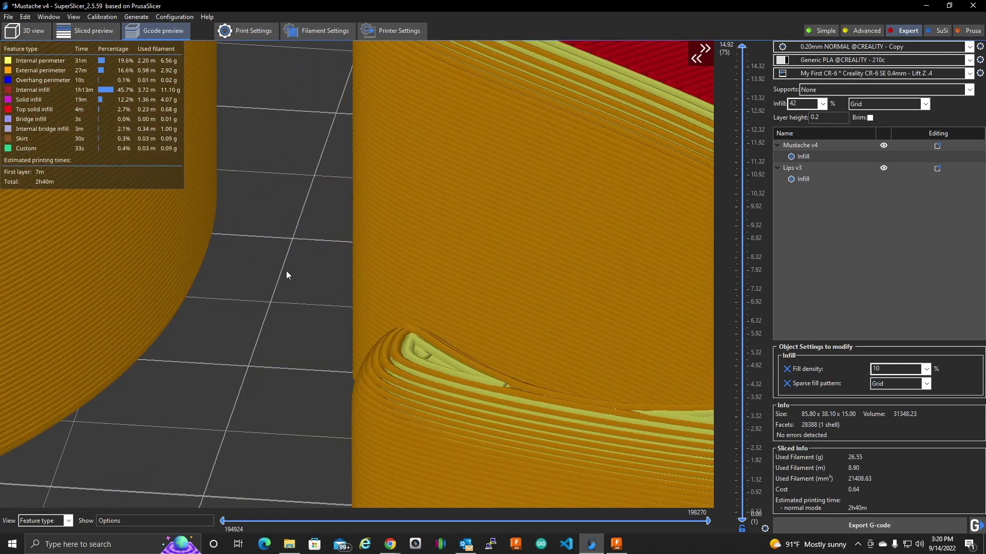
{"action": "scroll", "coordinate": [266, 269], "scroll_direction": "up", "scroll_amount": 8}
{"action": "scroll", "coordinate": [264, 264], "scroll_direction": "down", "scroll_amount": 8}
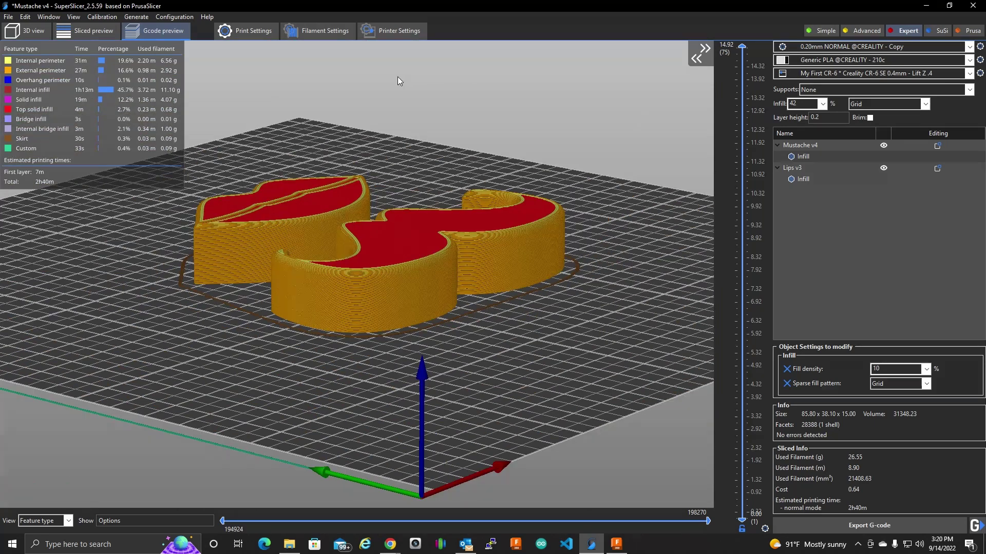
{"action": "left_click_drag", "start_coordinate": [397, 76], "coordinate": [427, 146]}
{"action": "scroll", "coordinate": [397, 227], "scroll_direction": "up", "scroll_amount": 2}
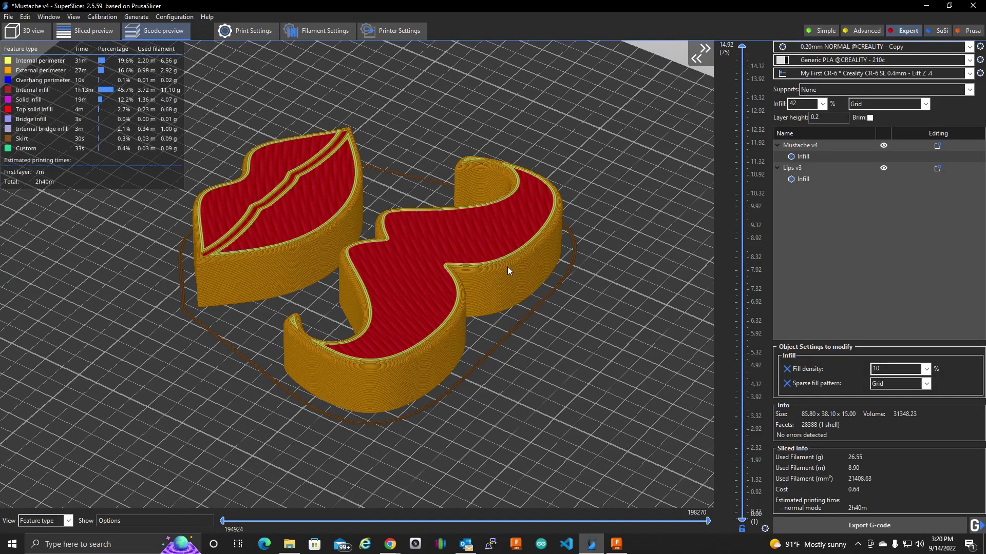
{"action": "left_click_drag", "start_coordinate": [466, 380], "coordinate": [476, 363]}
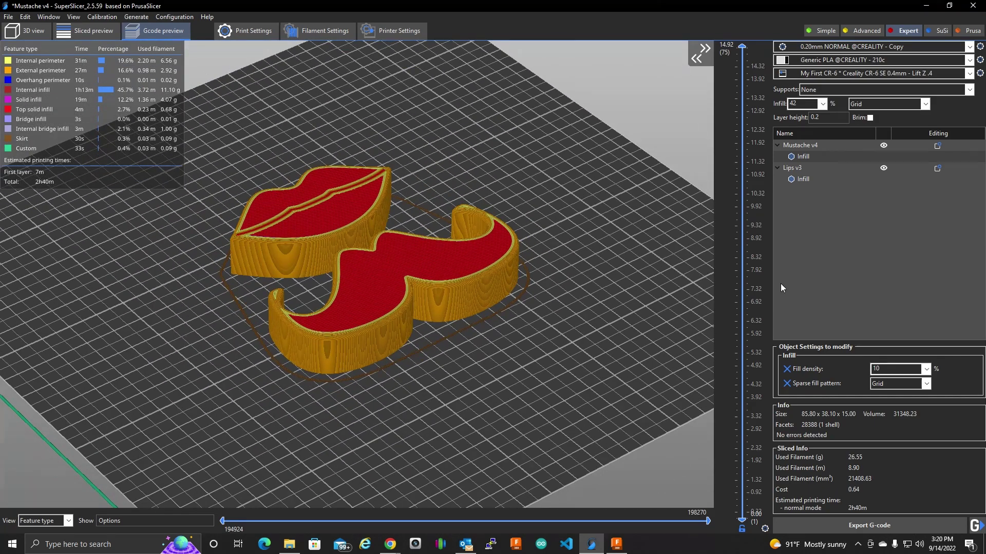
Open the lips model's object menu, then dismiss it without changes.
{"action": "left_click", "coordinate": [936, 168]}
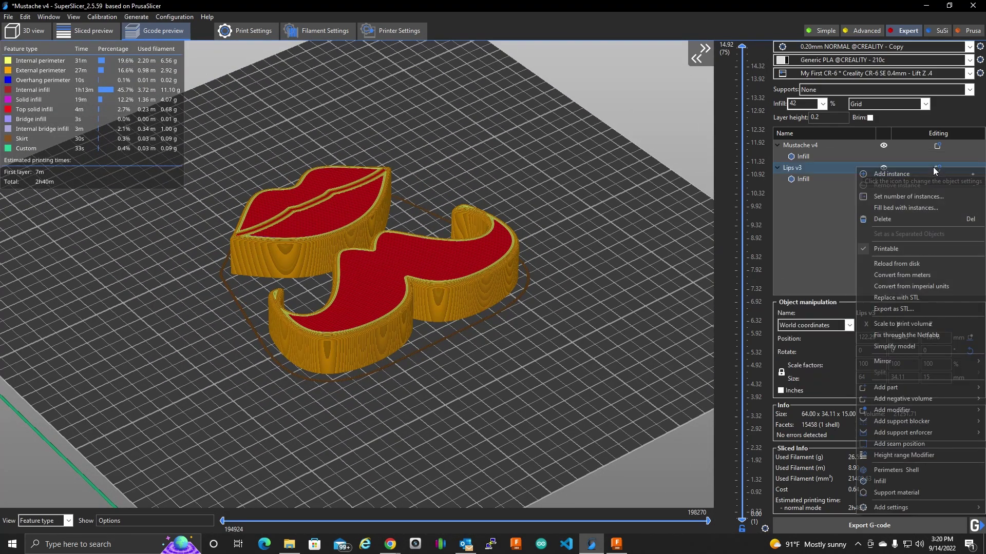
{"action": "mouse_move", "coordinate": [888, 508]}
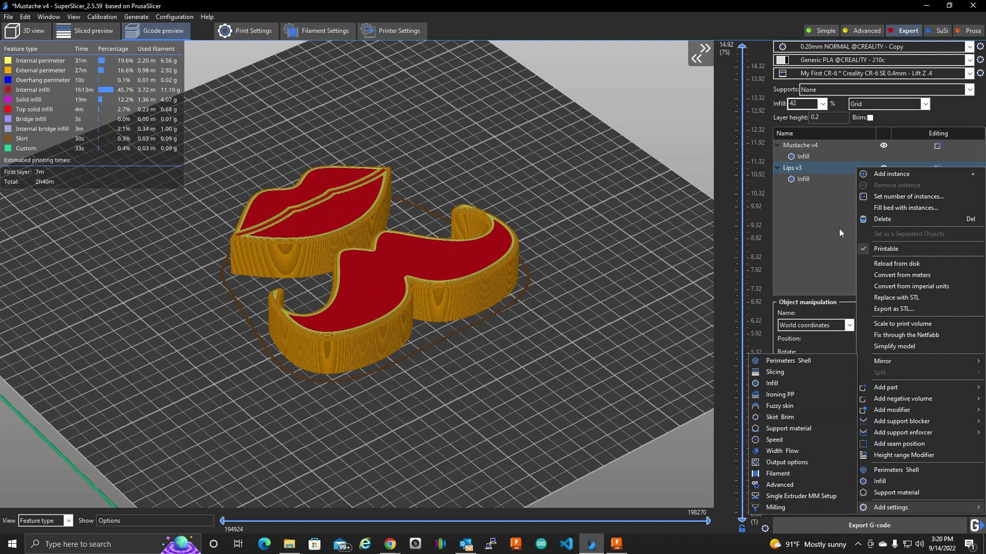
{"action": "left_click", "coordinate": [757, 26]}
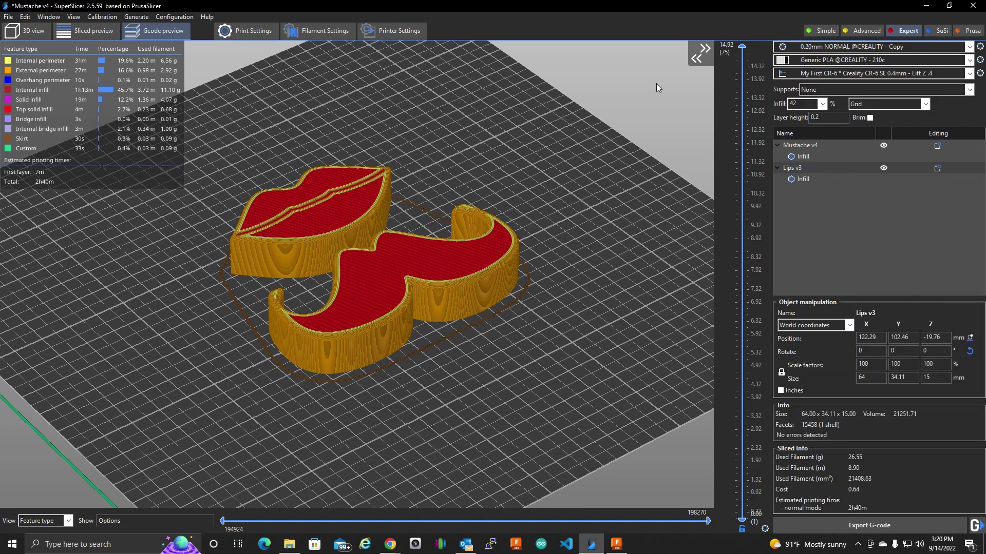
Orbit and zoom the G-code preview to inspect the sliced lips and mustache.
{"action": "left_click_drag", "start_coordinate": [470, 415], "coordinate": [494, 381]}
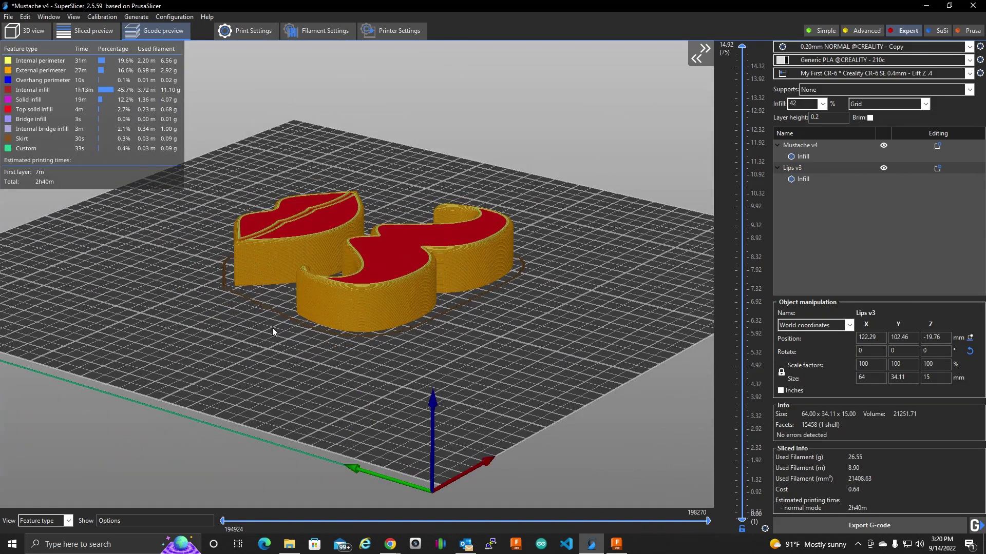
{"action": "scroll", "coordinate": [307, 300], "scroll_direction": "up", "scroll_amount": 3}
{"action": "scroll", "coordinate": [307, 301], "scroll_direction": "down", "scroll_amount": 3}
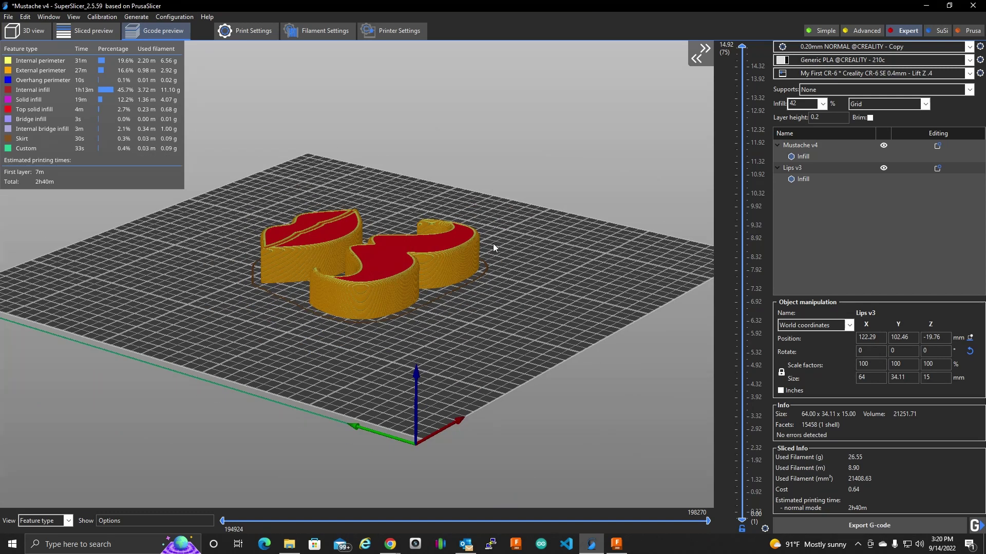
View the SuperSlicer version information under Help > About, then close it.
{"action": "left_click", "coordinate": [207, 17]}
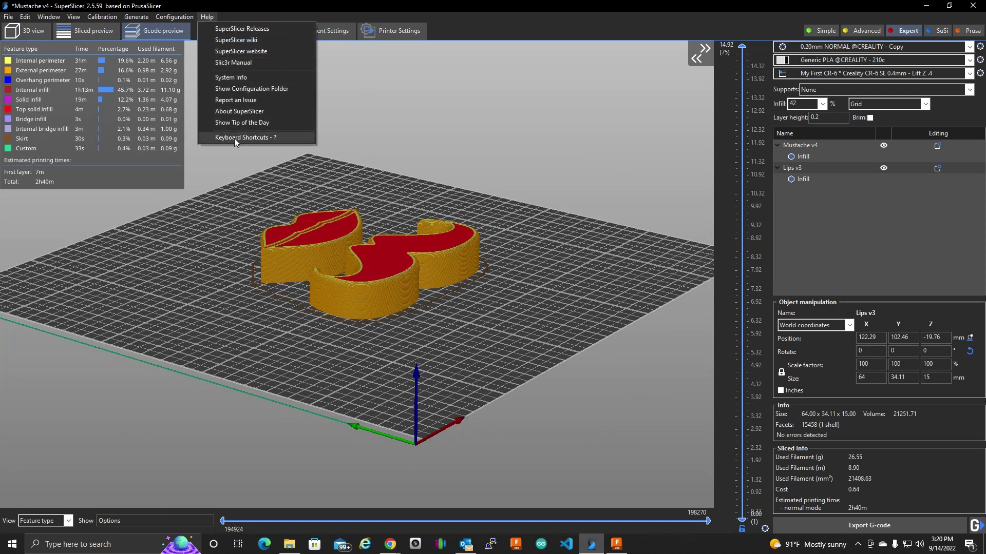
{"action": "left_click", "coordinate": [239, 111]}
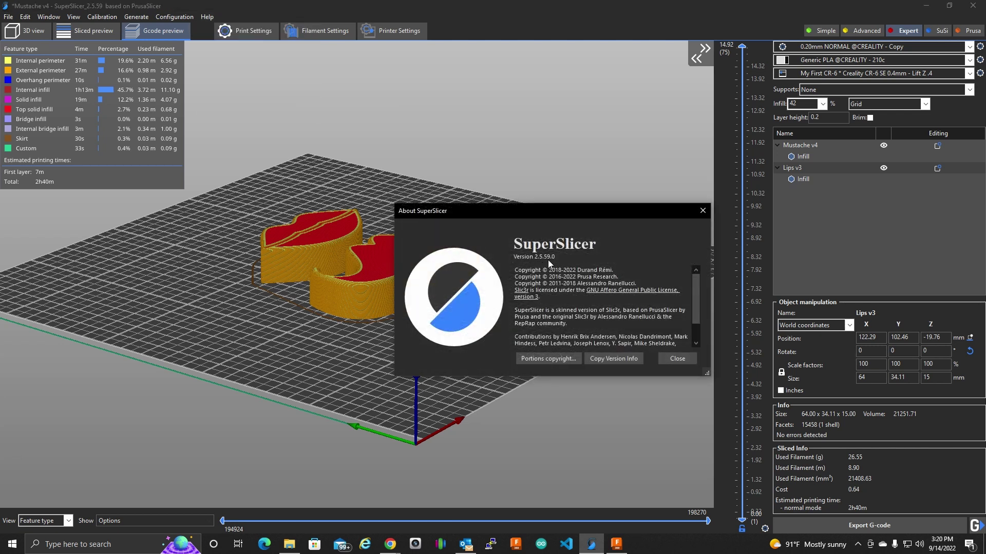
{"action": "left_click", "coordinate": [677, 358]}
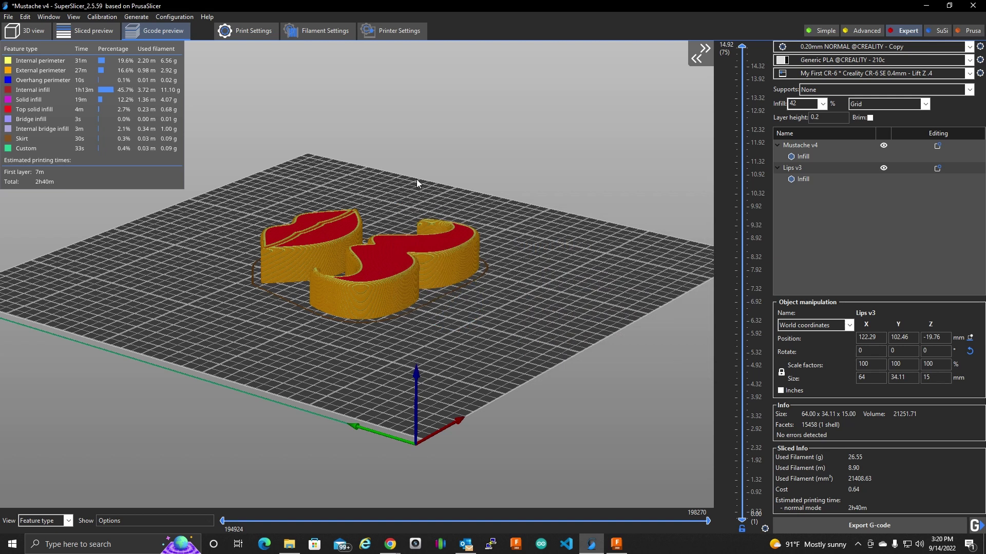
Look through the Perimeters & Shell print settings, then return to the 3D view.
{"action": "left_click", "coordinate": [229, 32]}
{"action": "scroll", "coordinate": [210, 308], "scroll_direction": "down", "scroll_amount": 5}
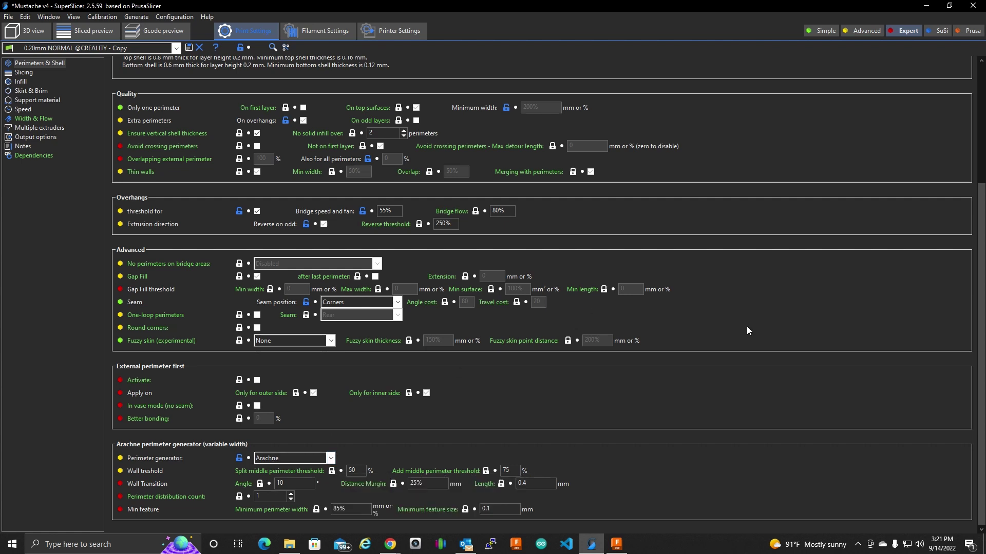
{"action": "scroll", "coordinate": [746, 325], "scroll_direction": "up", "scroll_amount": 5}
{"action": "scroll", "coordinate": [741, 315], "scroll_direction": "up", "scroll_amount": 1}
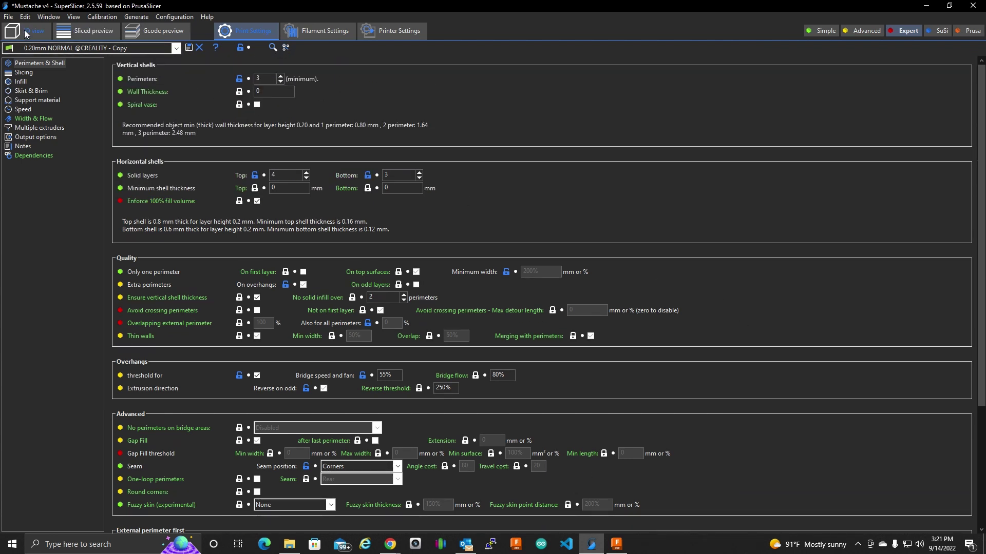
{"action": "key", "text": "ctrl+1"}
Select Mustache v4 on the plate and view its 10% infill override.
{"action": "left_click", "coordinate": [556, 327]}
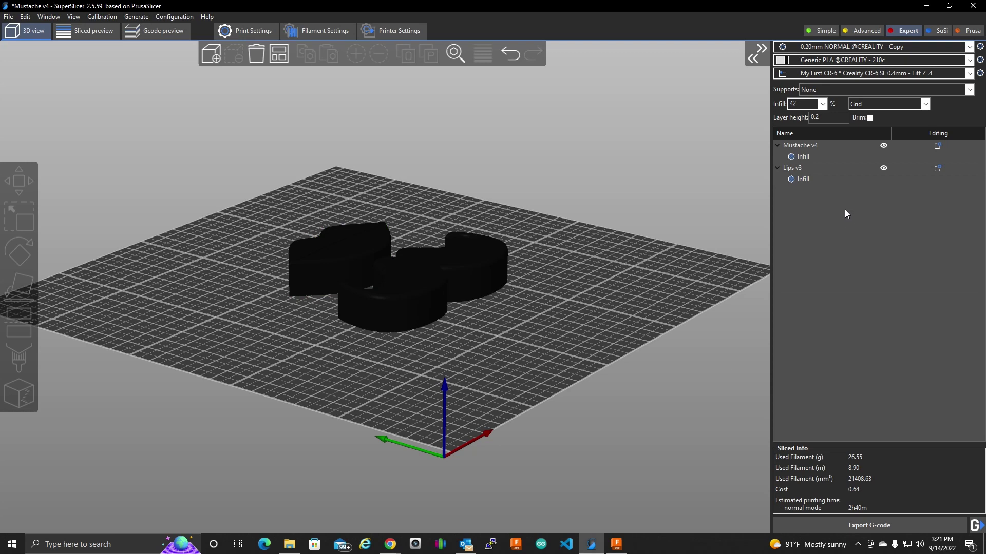
{"action": "left_click", "coordinate": [386, 258]}
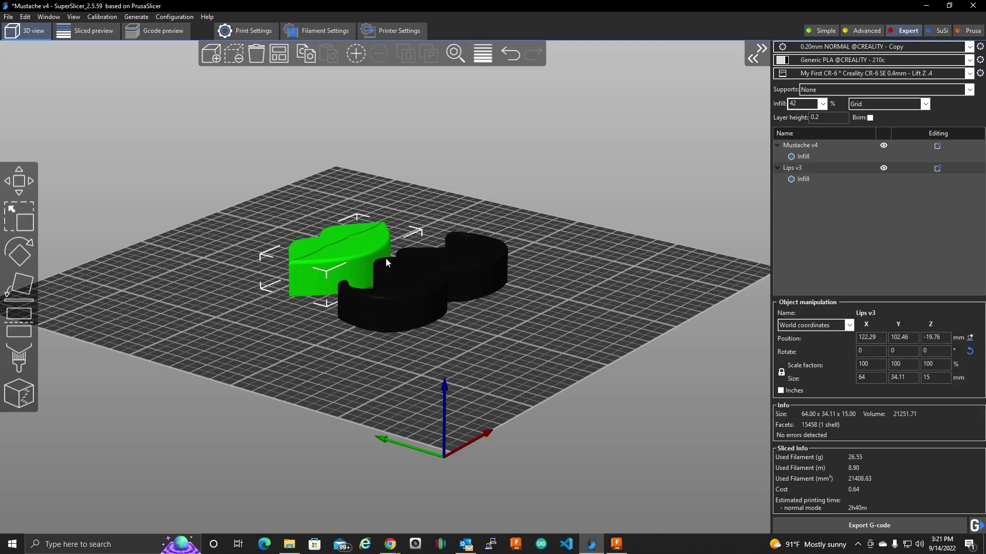
{"action": "left_click", "coordinate": [405, 280]}
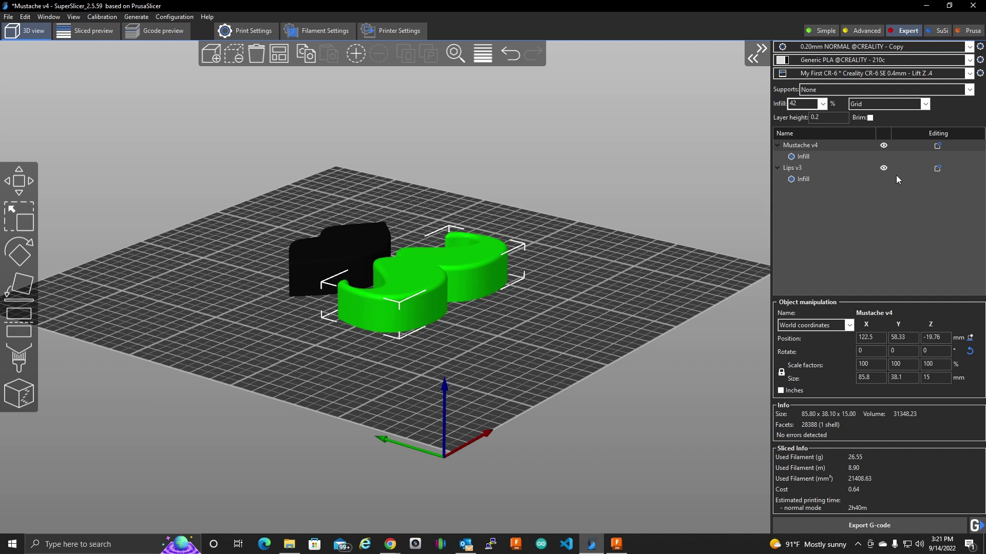
{"action": "left_click", "coordinate": [803, 155]}
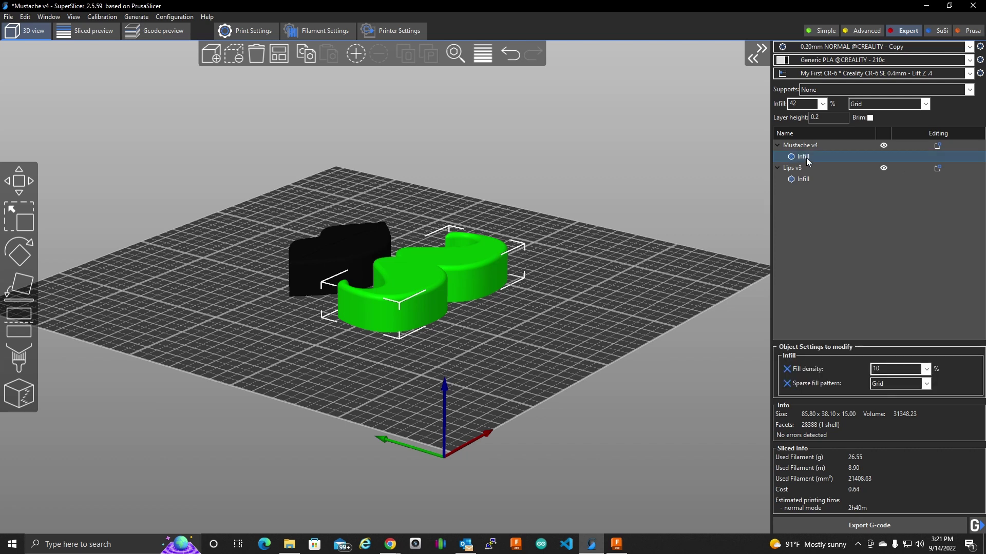
Add a Base Layer height slicing override to Mustache v4, then check the lips' infill settings.
{"action": "left_click", "coordinate": [938, 146]}
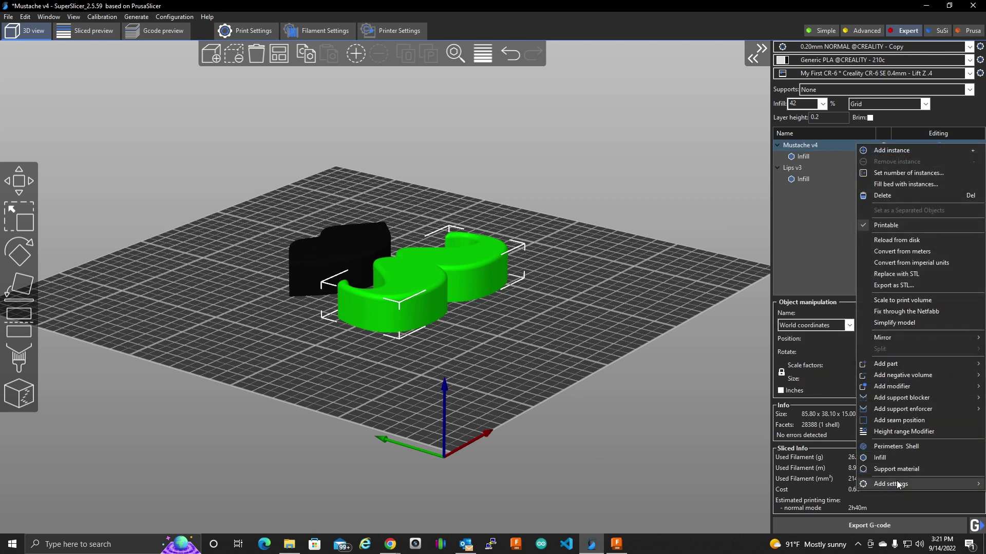
{"action": "mouse_move", "coordinate": [896, 483]}
{"action": "left_click", "coordinate": [771, 348]}
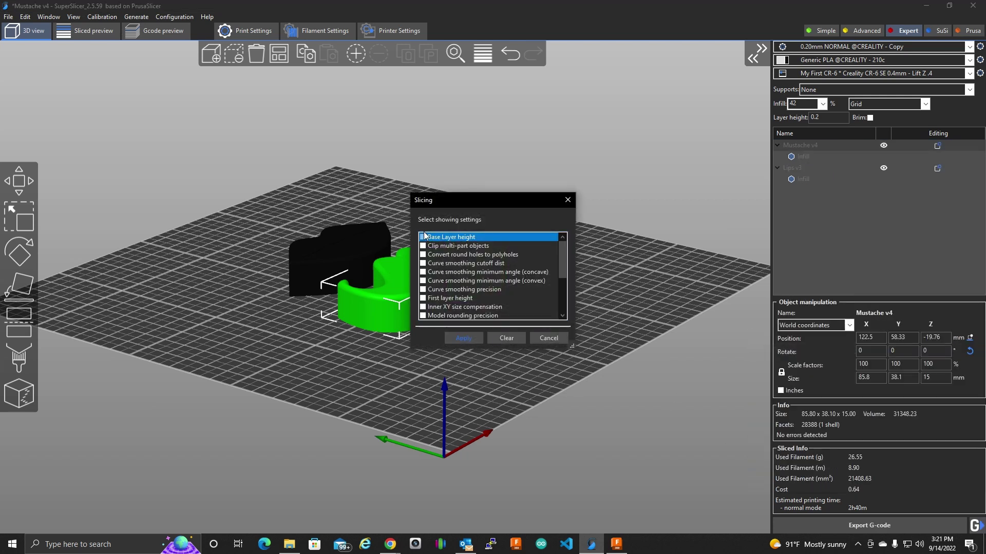
{"action": "left_click", "coordinate": [423, 238]}
{"action": "left_click", "coordinate": [463, 338]}
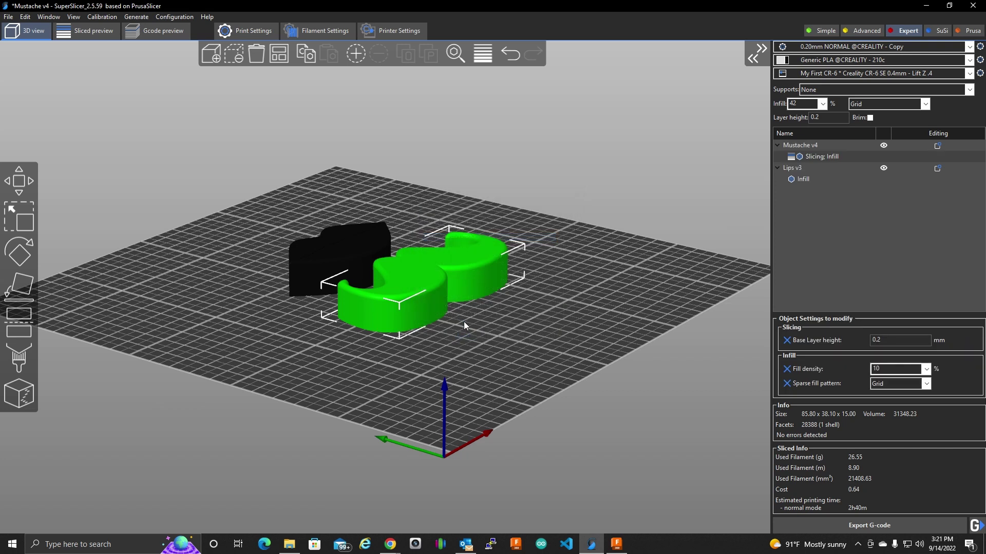
{"action": "left_click", "coordinate": [799, 179]}
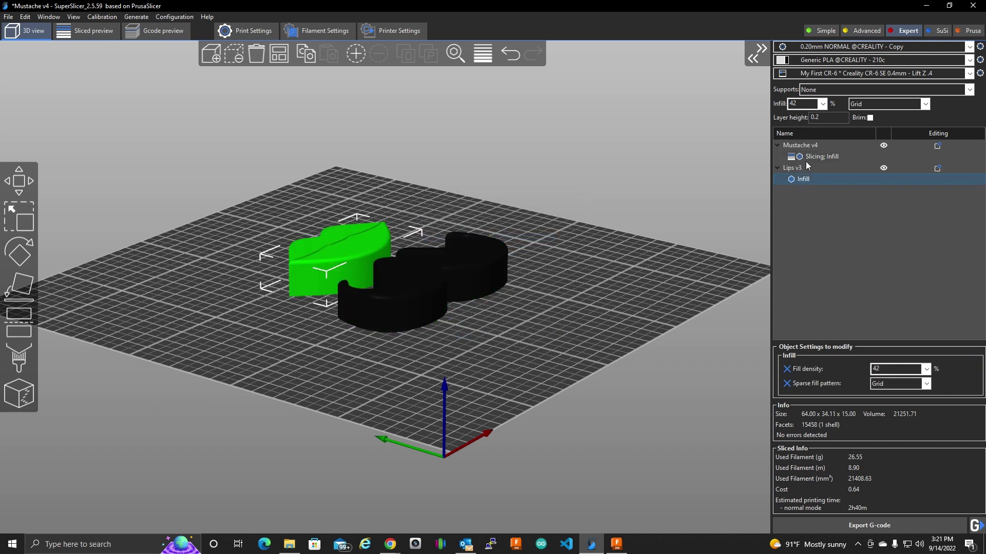
Review the mustache's and lips' override settings, closing the mustache menu unchanged.
{"action": "left_click", "coordinate": [806, 148]}
{"action": "left_click", "coordinate": [806, 177]}
{"action": "left_click", "coordinate": [813, 156]}
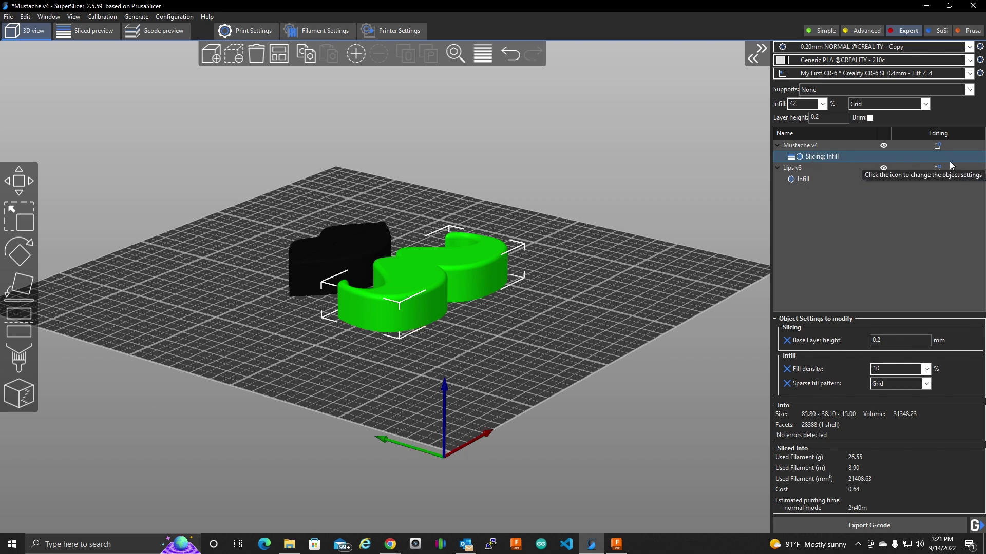
{"action": "left_click", "coordinate": [937, 146]}
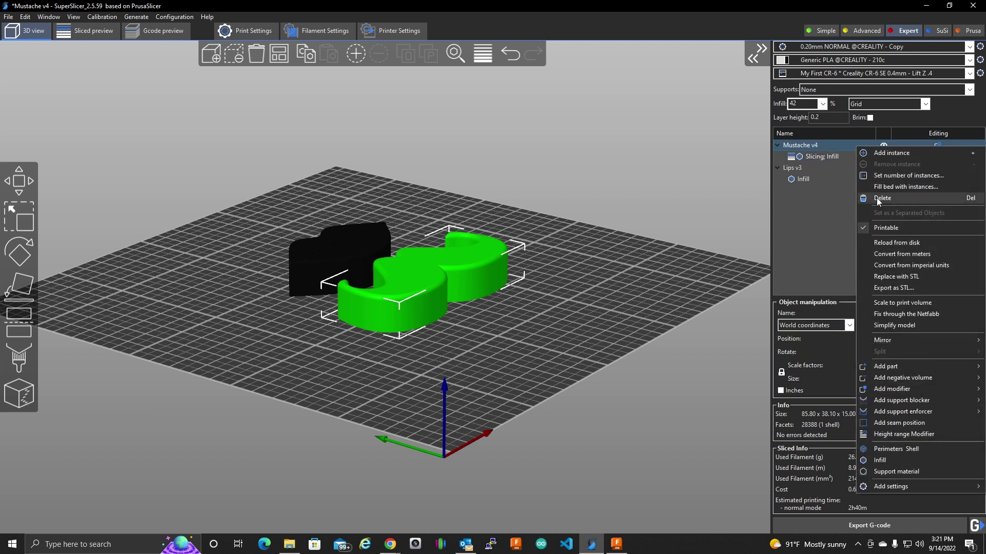
{"action": "left_click", "coordinate": [810, 216]}
Untick Base Layer height in Mustache v4's Slicing settings and apply the change.
{"action": "left_click", "coordinate": [816, 156]}
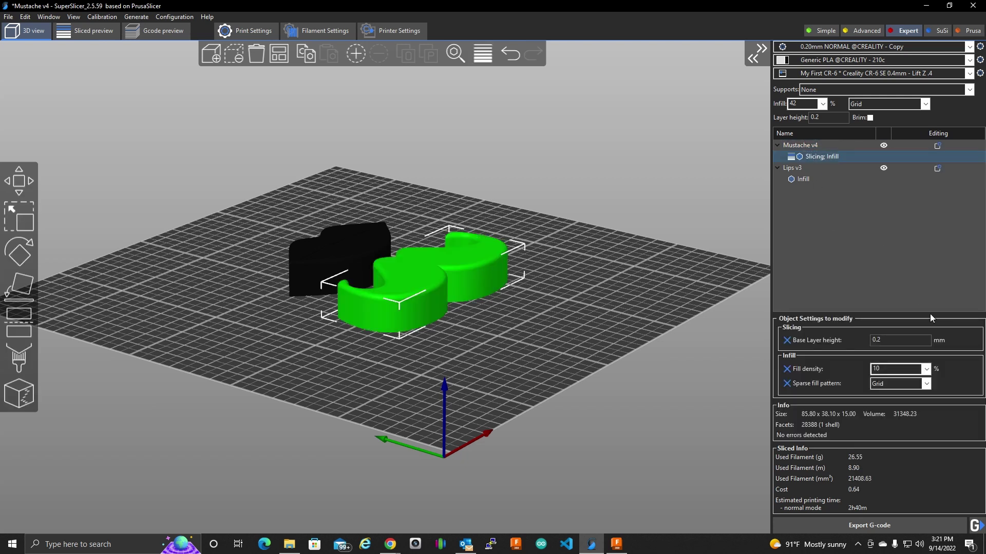
{"action": "left_click", "coordinate": [938, 146]}
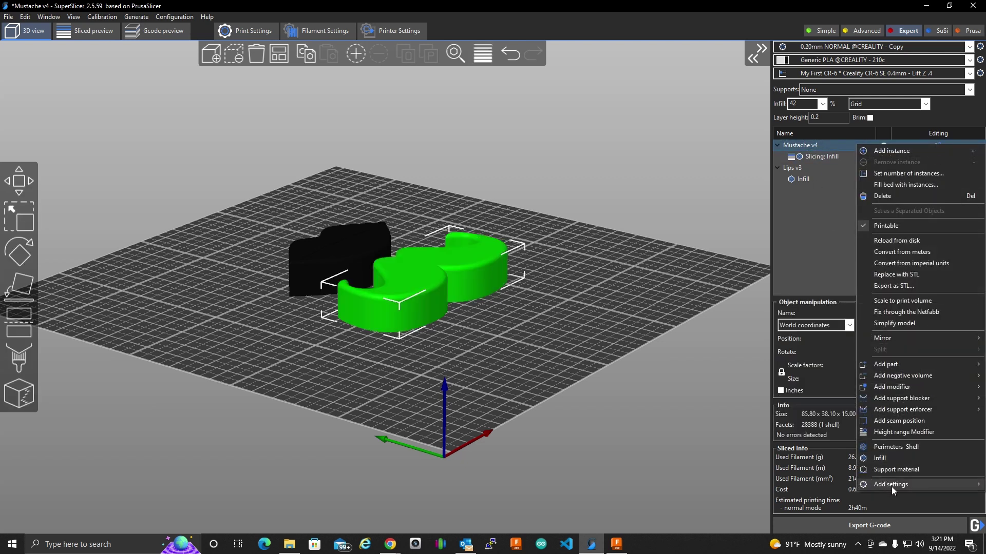
{"action": "mouse_move", "coordinate": [891, 486]}
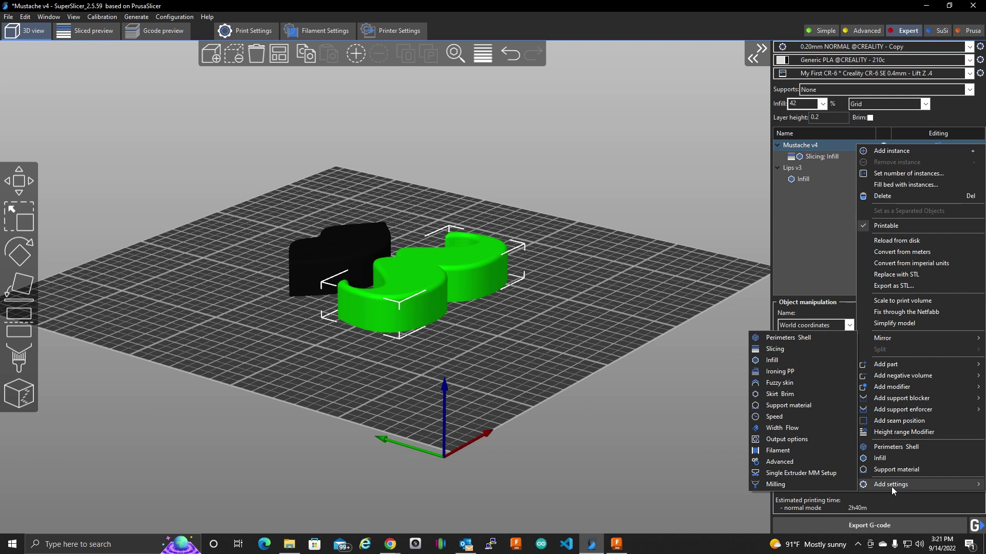
{"action": "left_click", "coordinate": [774, 349]}
{"action": "left_click", "coordinate": [423, 238]}
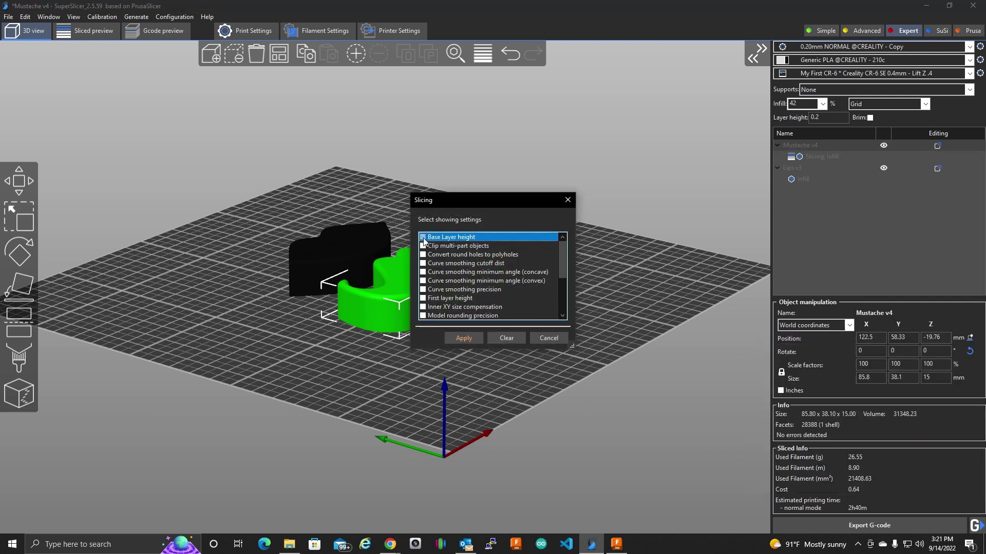
{"action": "left_click", "coordinate": [463, 340]}
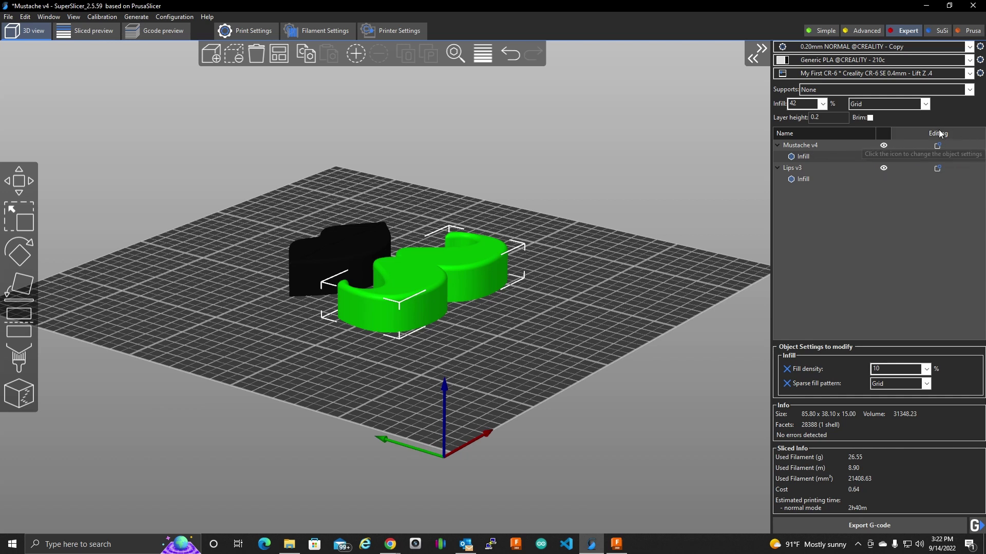
{"action": "left_click", "coordinate": [937, 149]}
{"action": "left_click", "coordinate": [826, 211]}
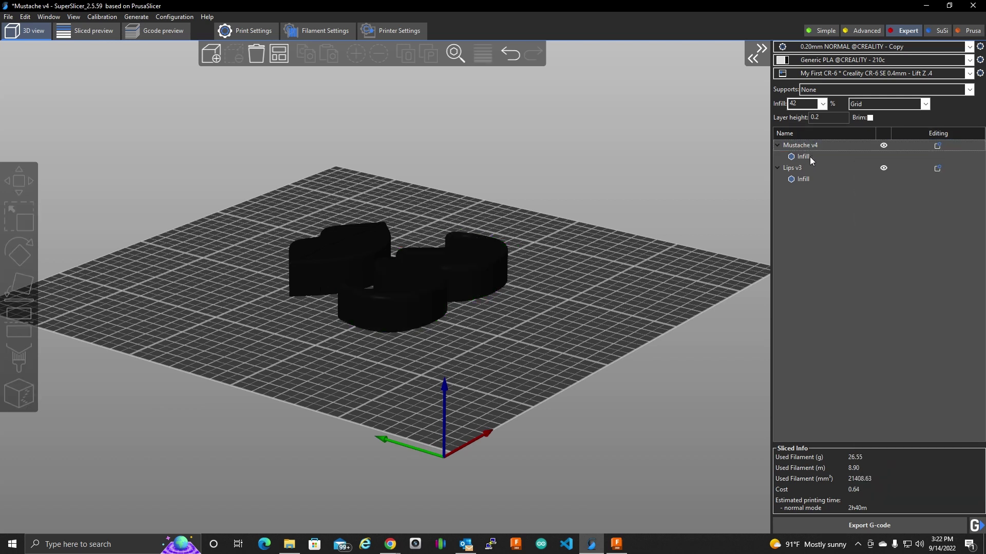
{"action": "left_click_drag", "start_coordinate": [520, 326], "coordinate": [511, 340]}
{"action": "key", "text": "0"}
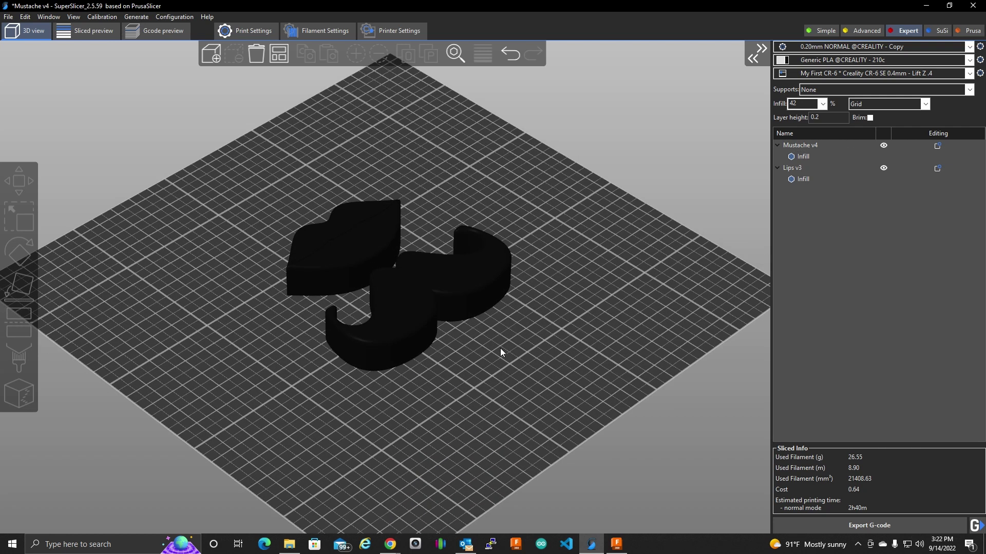
{"action": "left_click", "coordinate": [476, 300]}
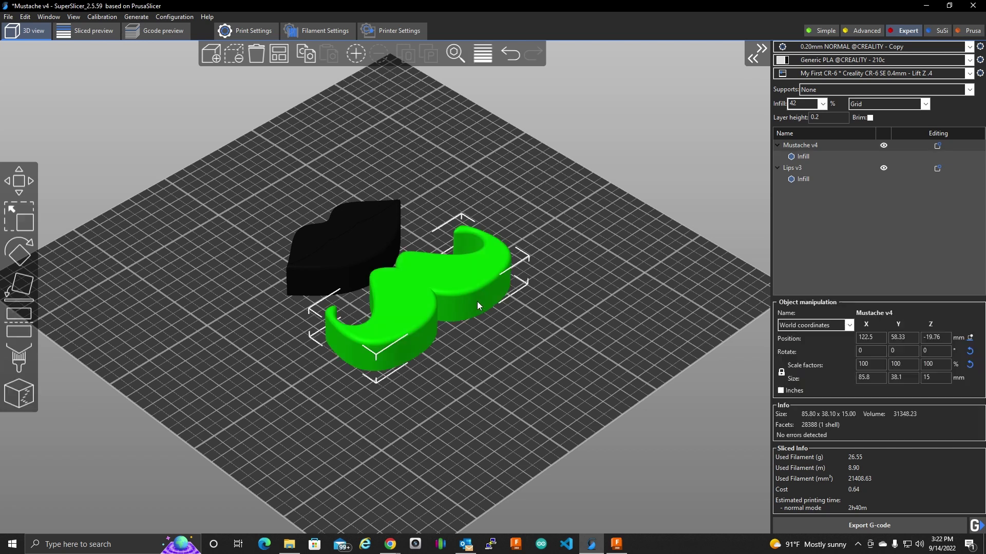
{"action": "left_click", "coordinate": [343, 228]}
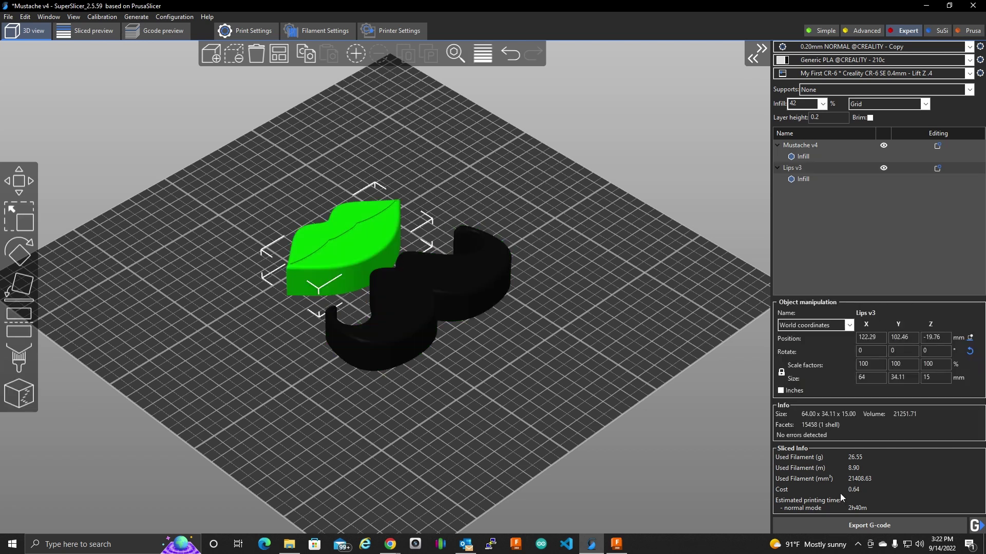